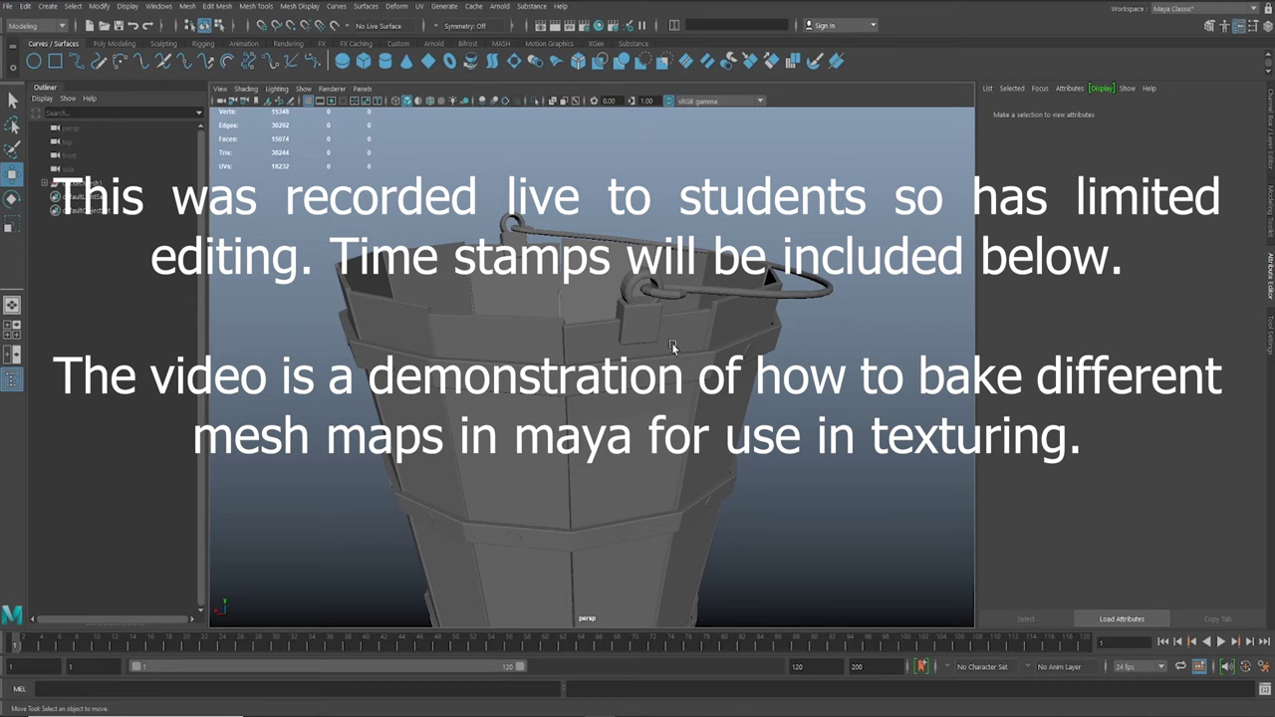
# Inspect the bucket model from several angles and select its upper band.
pyautogui.keyDown('alt'); pyautogui.moveTo(641, 341); pyautogui.dragTo(529, 345, button='right'); pyautogui.keyUp('alt')
pyautogui.keyDown('alt'); pyautogui.moveTo(529, 344); pyautogui.dragTo(631, 336); pyautogui.keyUp('alt')
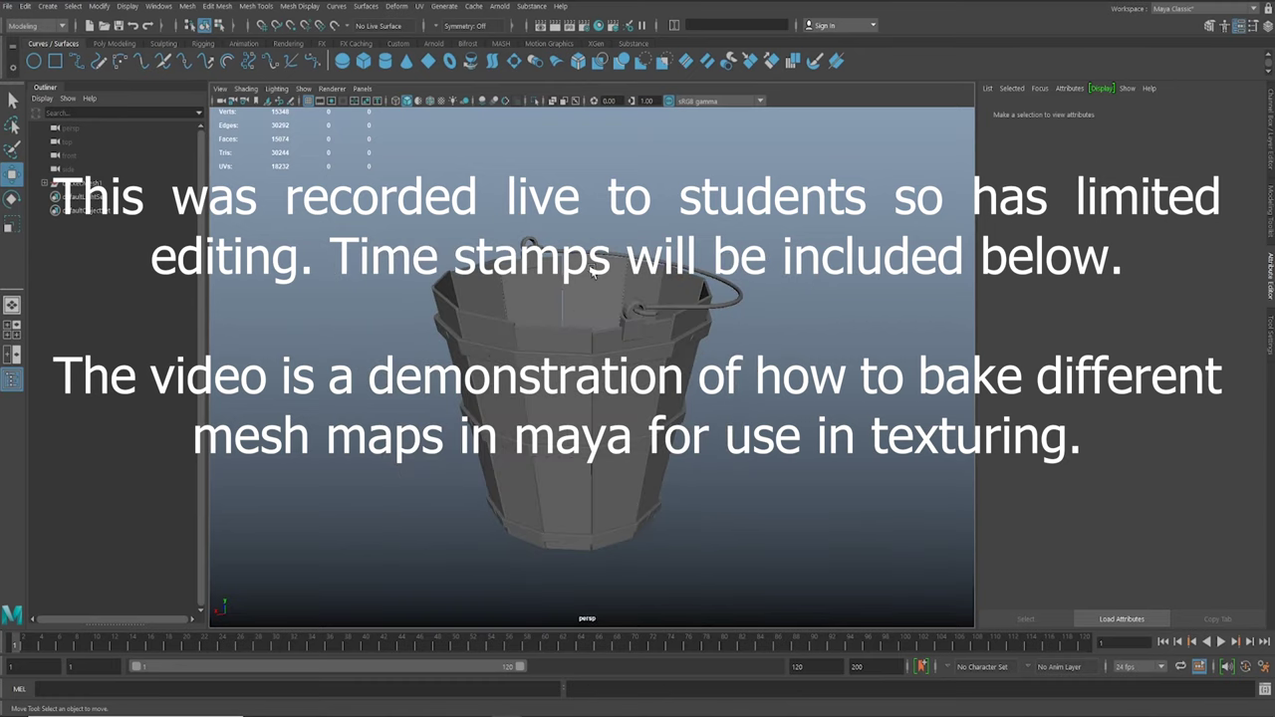
pyautogui.keyDown('alt'); pyautogui.moveTo(593, 271); pyautogui.dragTo(563, 319); pyautogui.keyUp('alt')
pyautogui.click(606, 354)
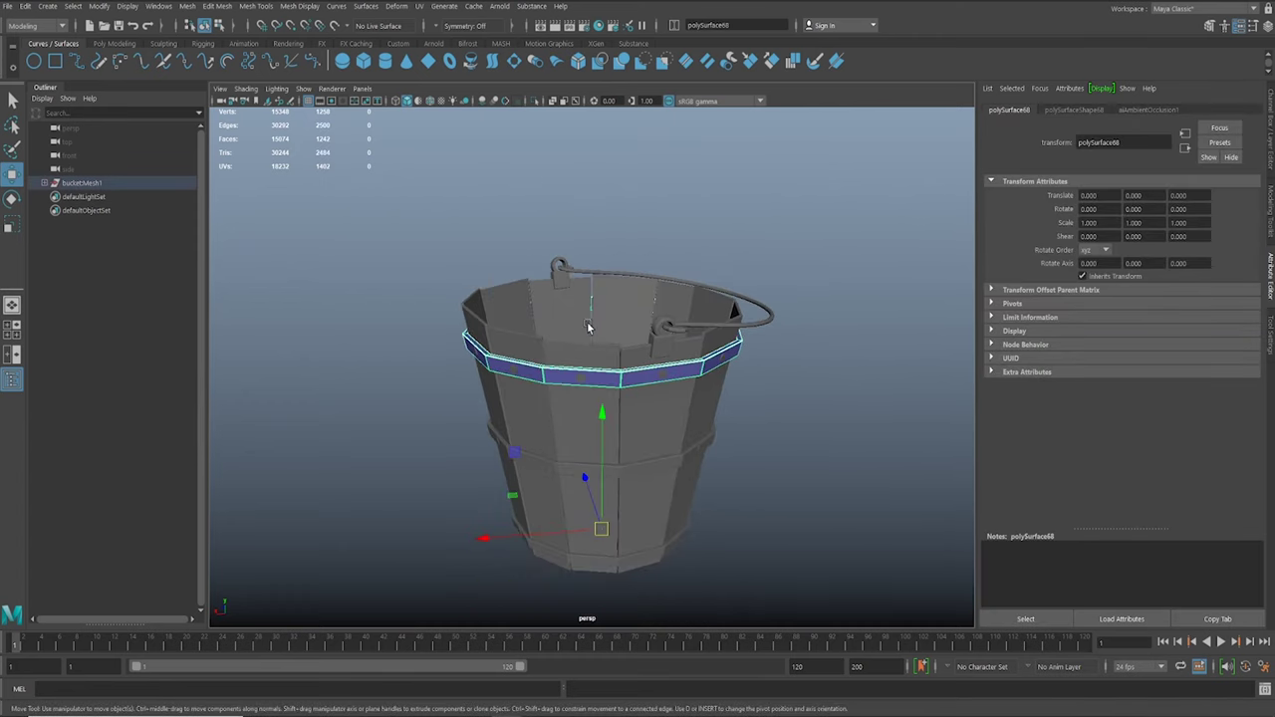
pyautogui.moveTo(618, 344)
pyautogui.keyDown('alt'); pyautogui.mouseDown()
pyautogui.moveTo(598, 336)
pyautogui.moveTo(623, 360)
pyautogui.mouseUp(); pyautogui.keyUp('alt')
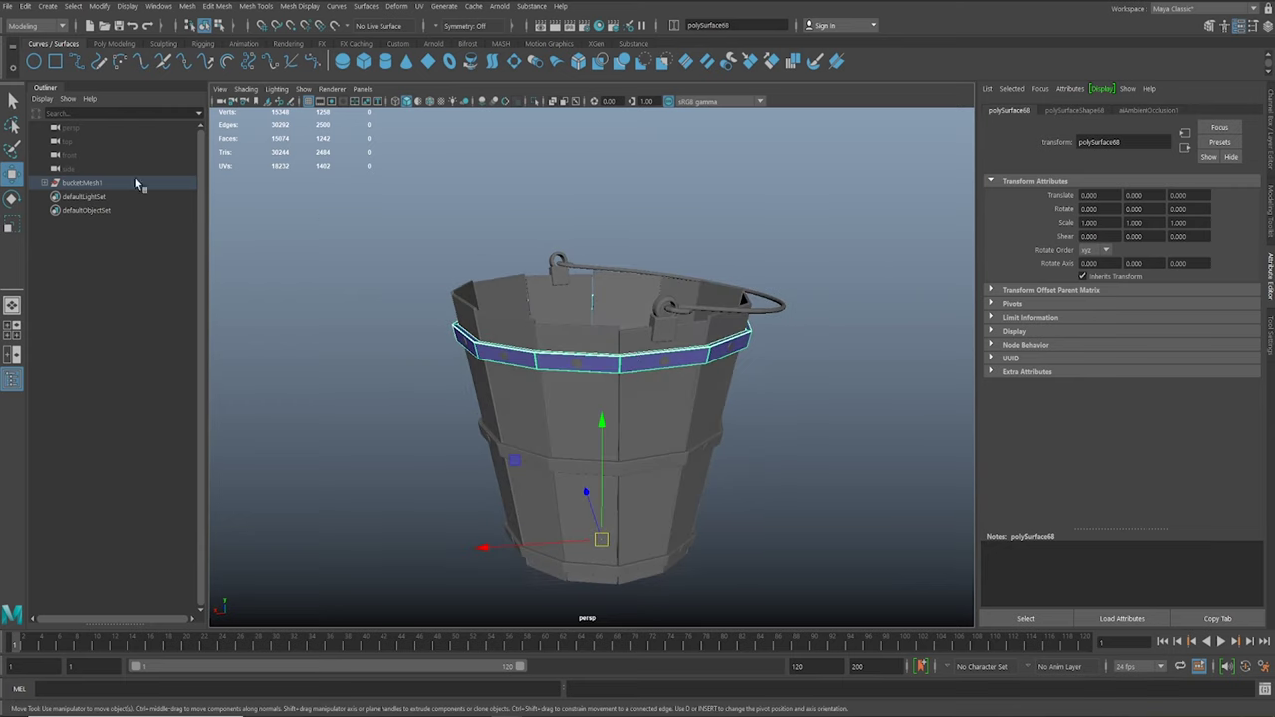
# Reveal the separate polySurface parts inside the bucket group and reselect the whole group.
pyautogui.click(81, 183)
pyautogui.click(44, 183)
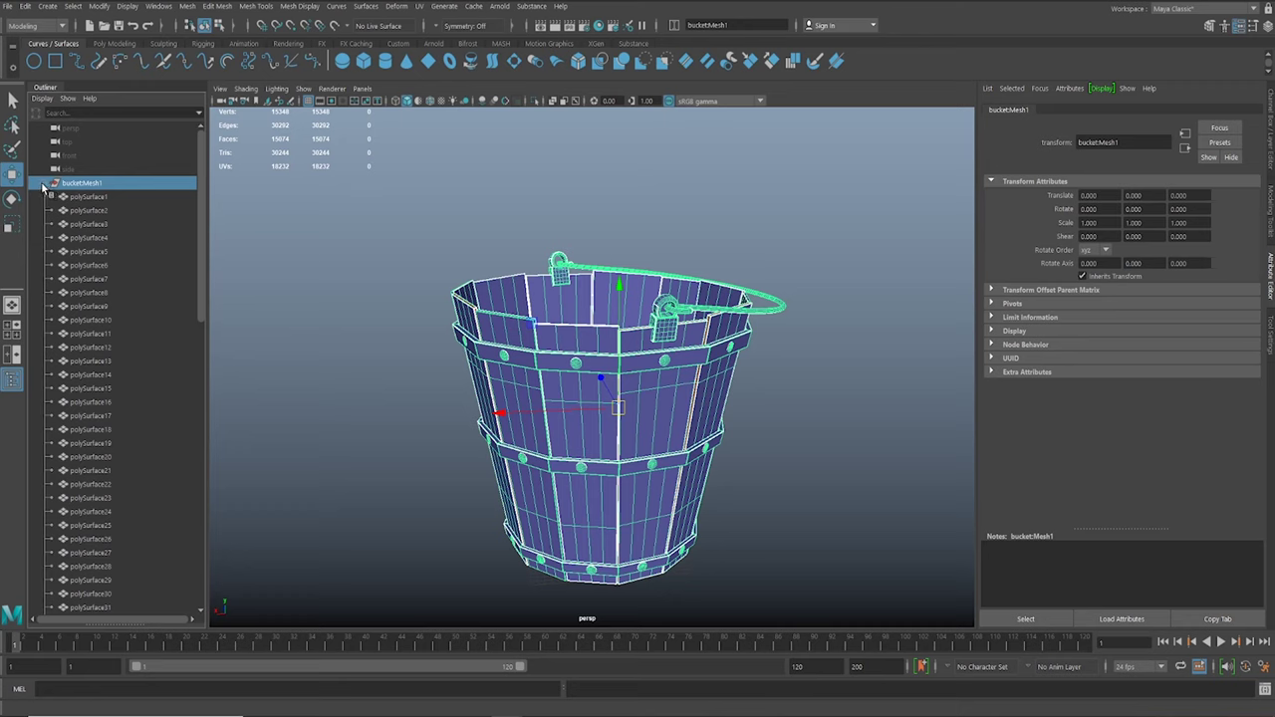
pyautogui.click(43, 184)
pyautogui.click(44, 183)
pyautogui.click(96, 212)
pyautogui.click(92, 199)
pyautogui.click(79, 184)
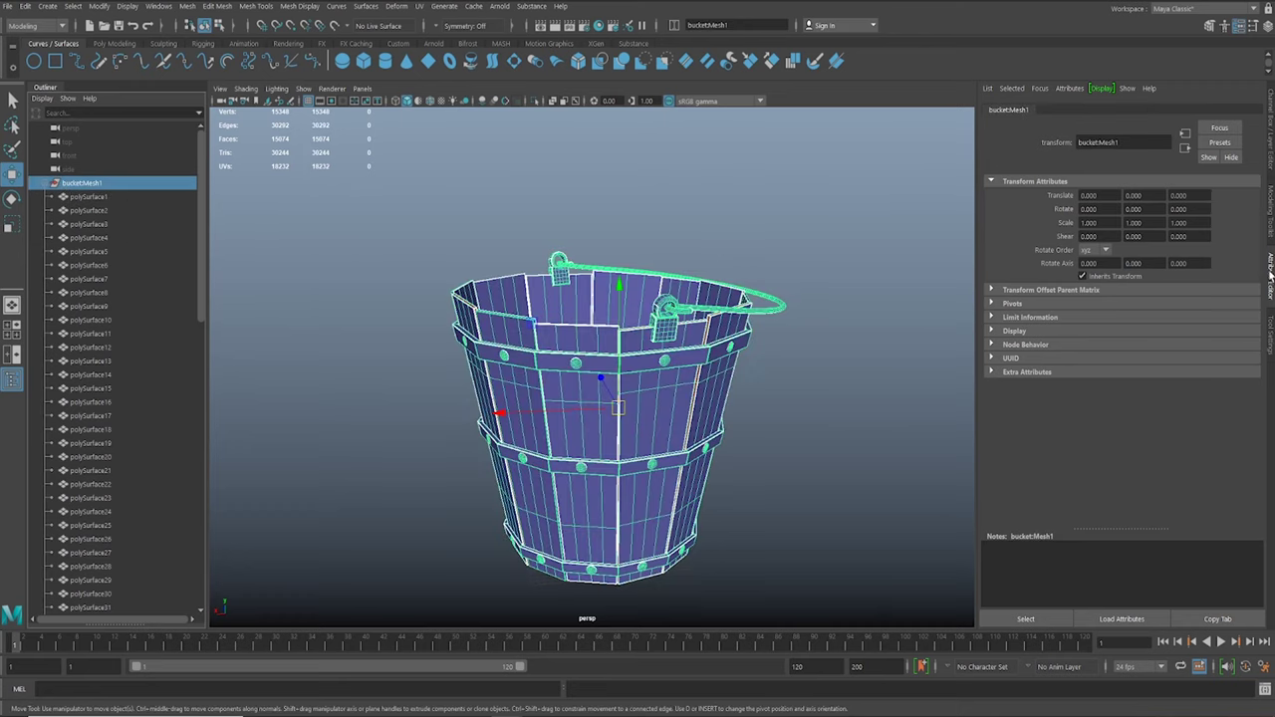
# Examine the whole bucket's UV layout in the UV Editor.
pyautogui.moveTo(1271, 158); pyautogui.dragTo(800, 112)
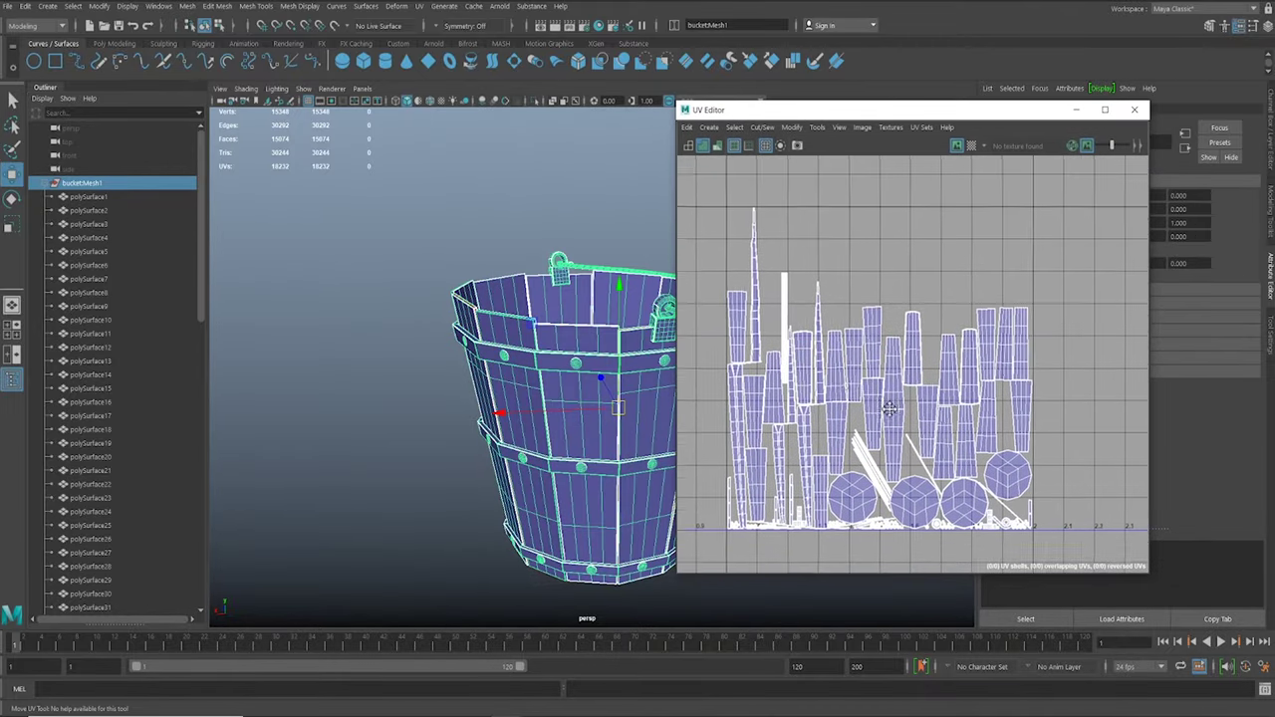
pyautogui.keyDown('alt'); pyautogui.moveTo(890, 409); pyautogui.dragTo(888, 420, button='middle'); pyautogui.keyUp('alt')
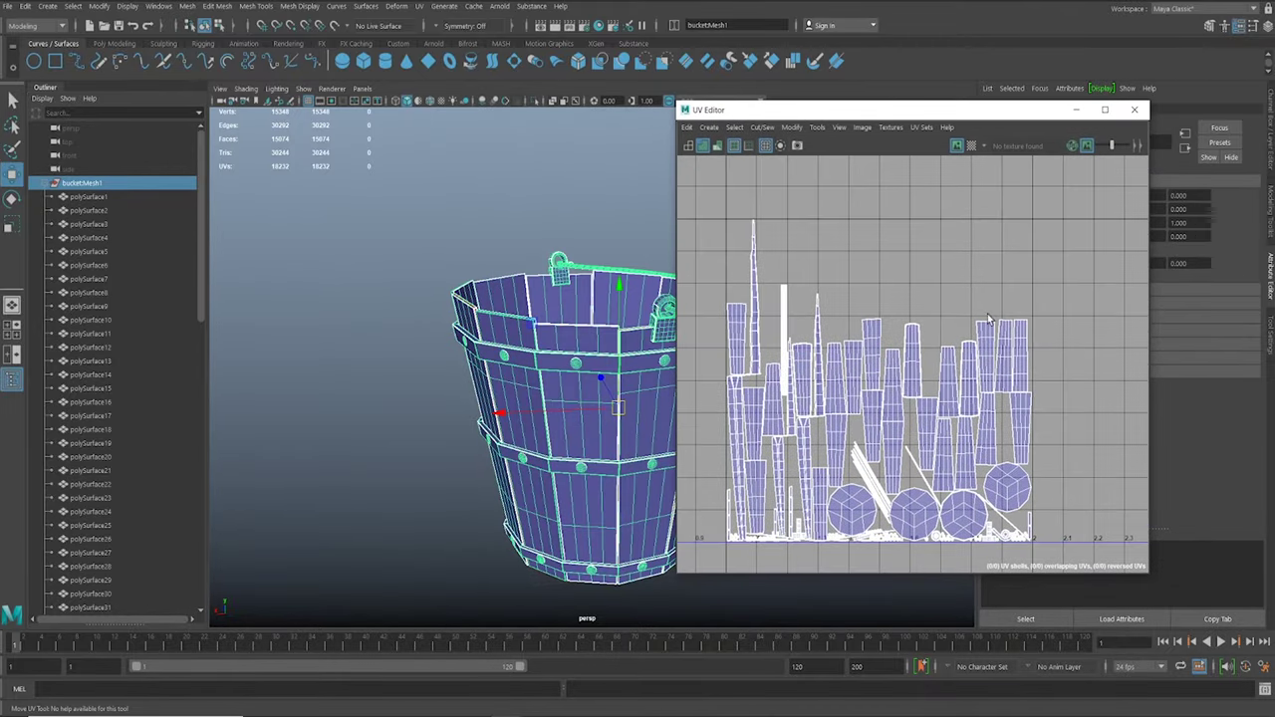
pyautogui.keyDown('alt'); pyautogui.moveTo(966, 380); pyautogui.dragTo(842, 363, button='middle'); pyautogui.keyUp('alt')
pyautogui.moveTo(860, 118); pyautogui.dragTo(1274, 118)
pyautogui.keyDown('alt'); pyautogui.moveTo(637, 365); pyautogui.dragTo(639, 351, button='middle'); pyautogui.keyUp('alt')
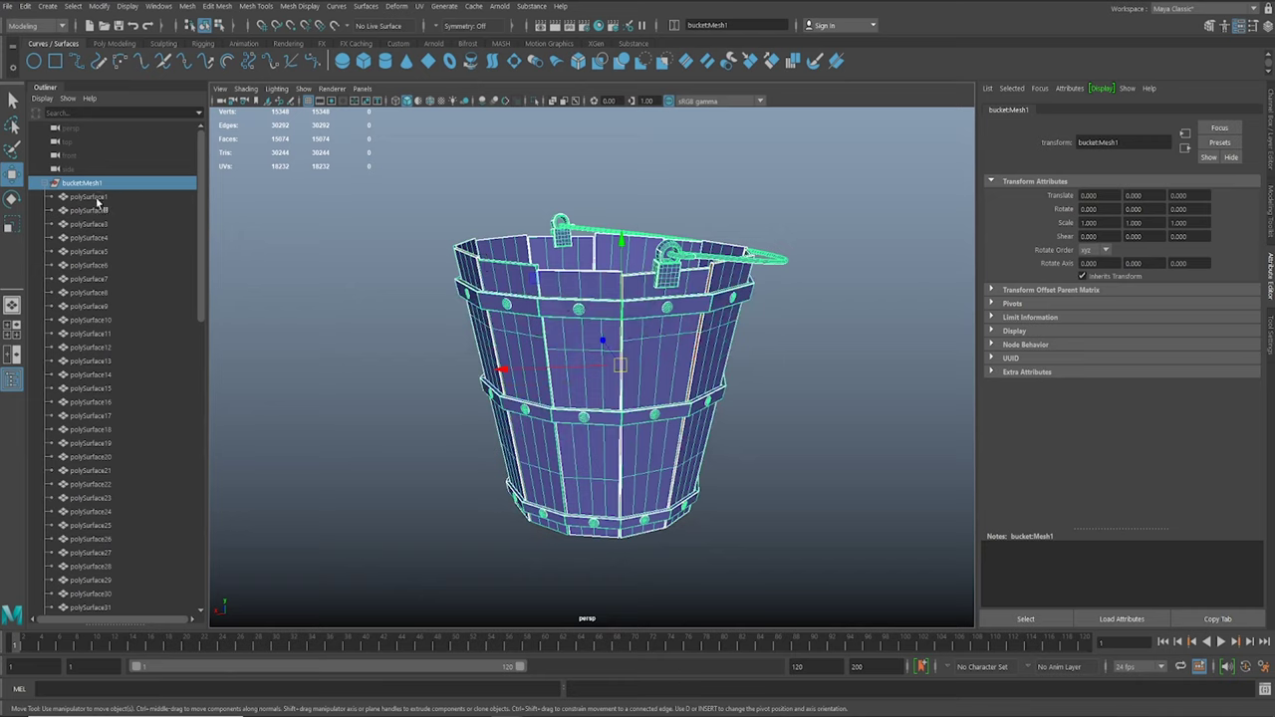
# Compare the whole bucket group with its individual parts by selecting polySurface1 through polySurface4 separately.
pyautogui.click(96, 197)
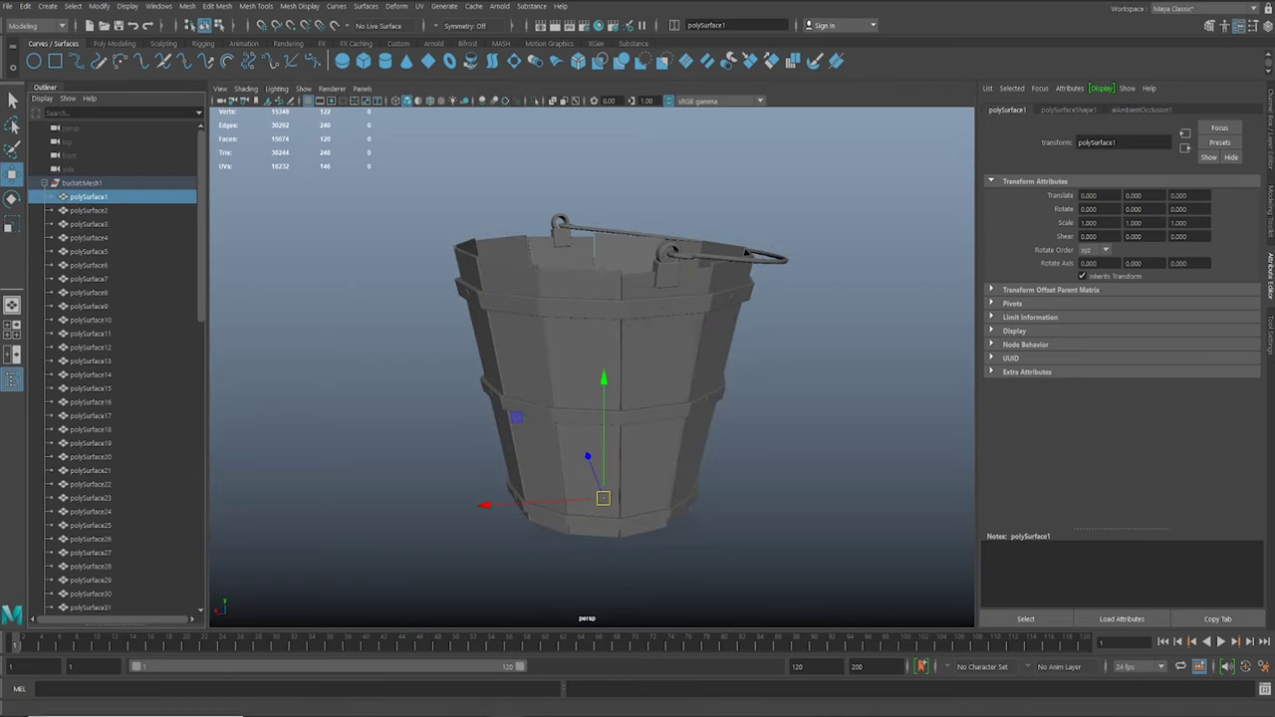
pyautogui.keyDown('alt'); pyautogui.moveTo(581, 341); pyautogui.dragTo(561, 332); pyautogui.keyUp('alt')
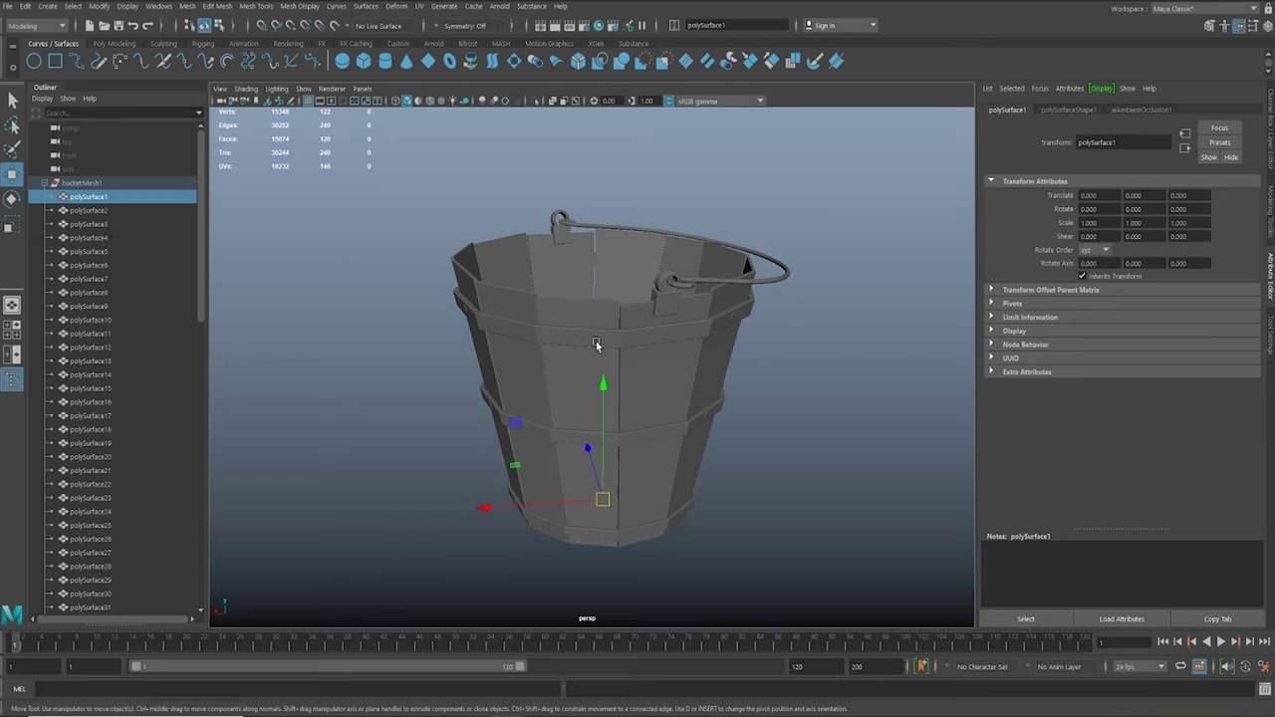
pyautogui.click(78, 184)
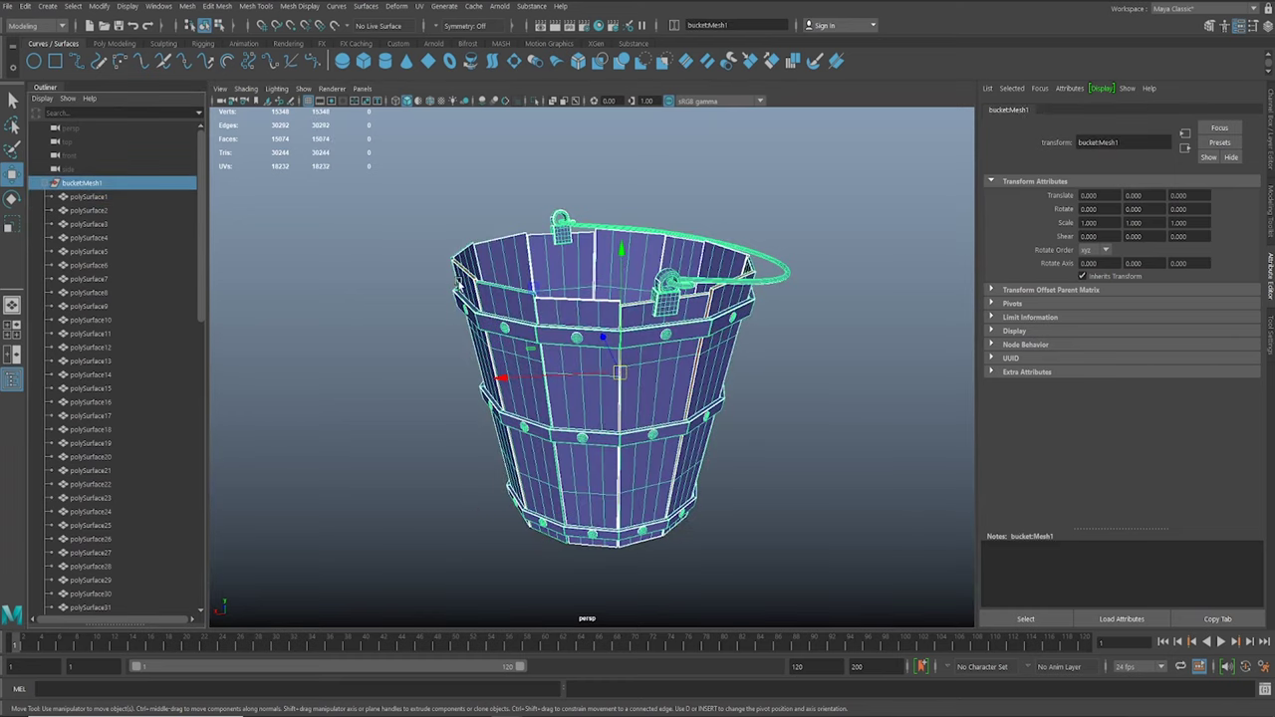
pyautogui.click(85, 198)
pyautogui.click(94, 211)
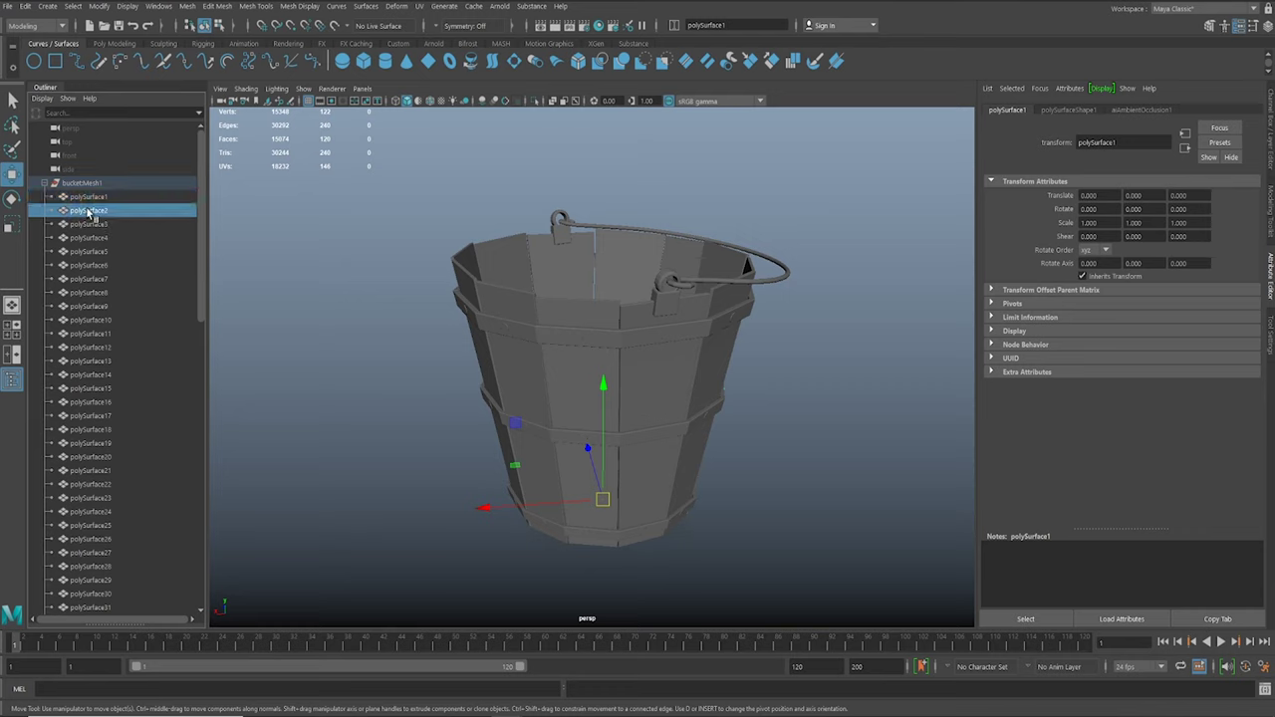
pyautogui.click(89, 199)
pyautogui.click(89, 212)
pyautogui.click(87, 199)
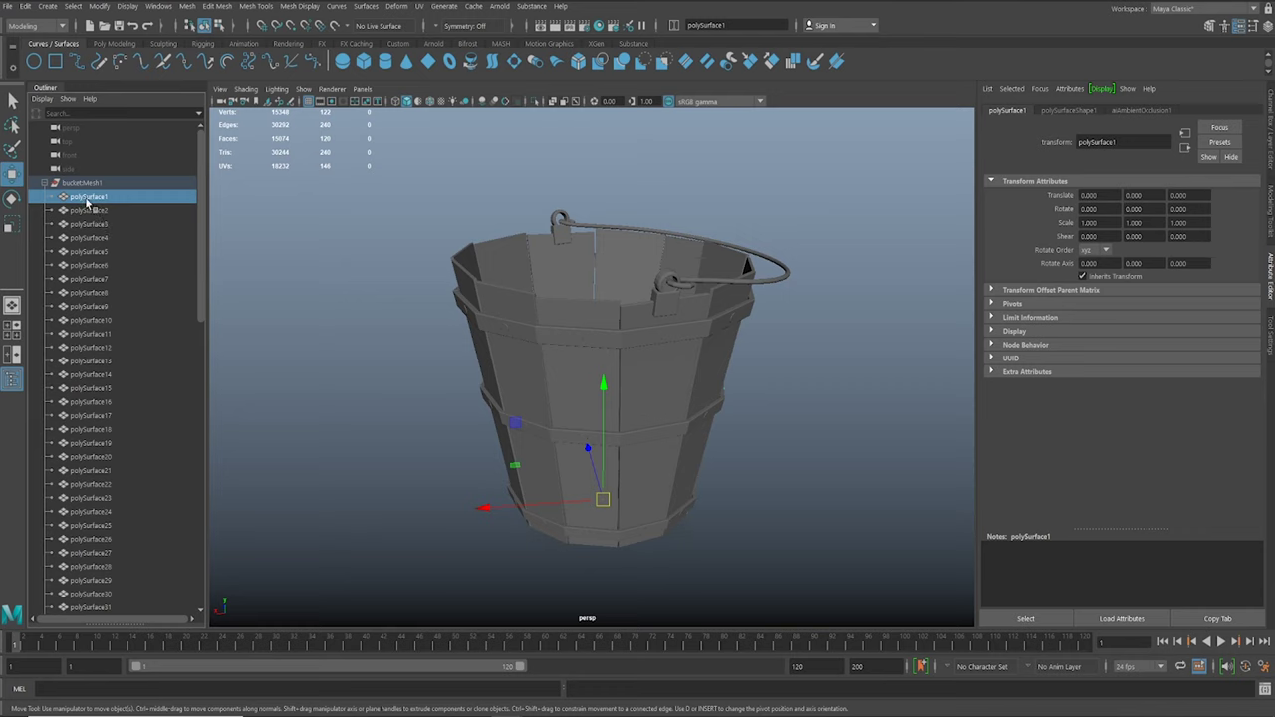
pyautogui.click(92, 213)
pyautogui.click(88, 226)
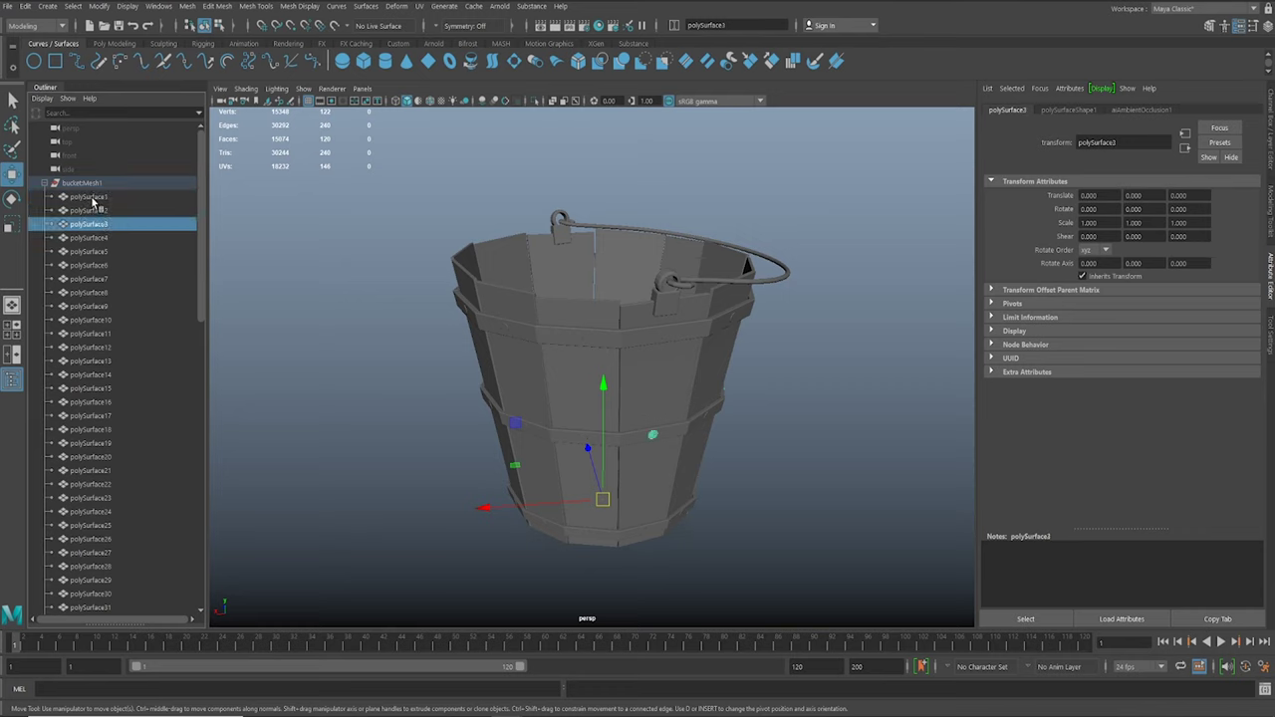
pyautogui.click(92, 198)
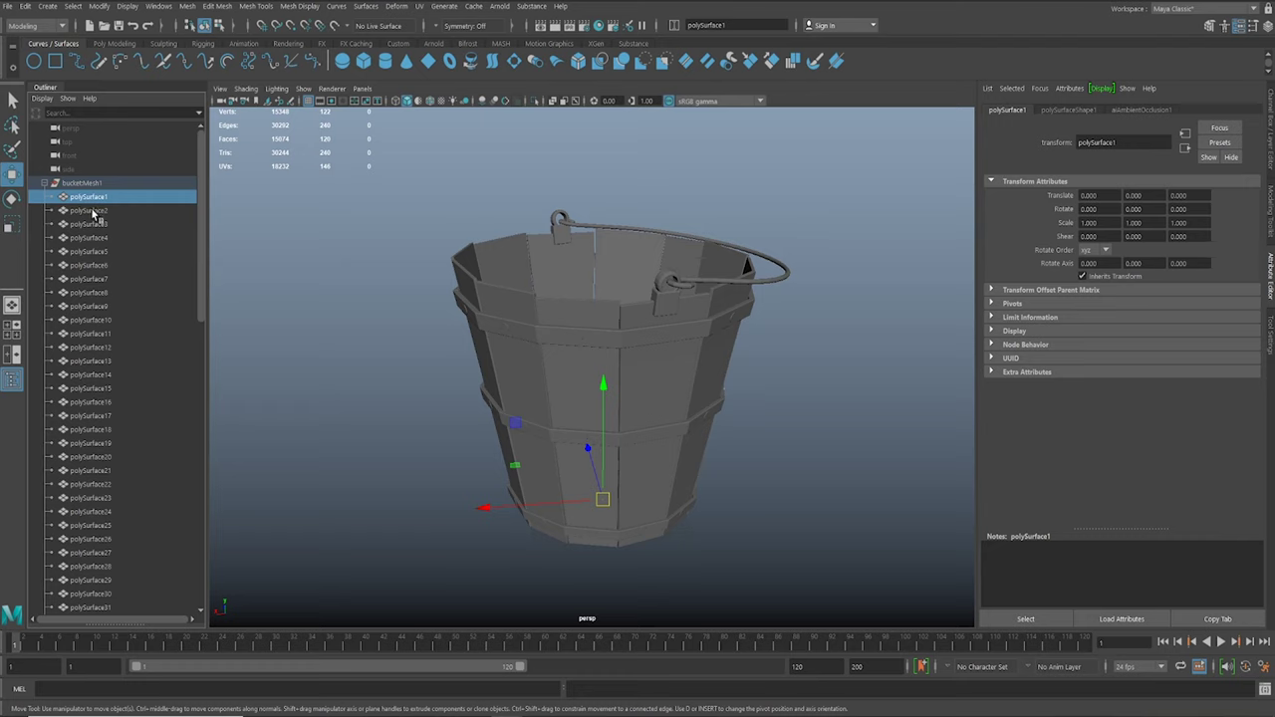
pyautogui.click(94, 213)
pyautogui.click(91, 225)
pyautogui.click(97, 239)
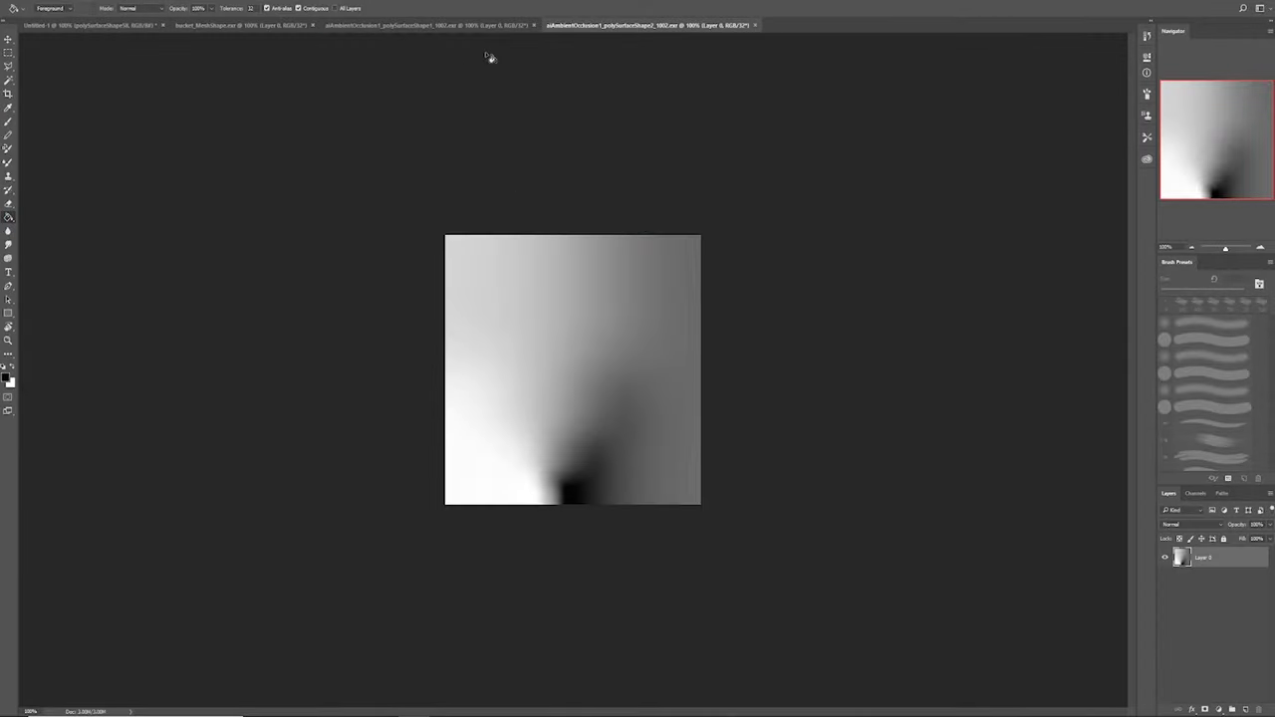
# Switch to Photoshop and compare the ambient occlusion bakes of polySurfaceShape1 and polySurfaceShape2.
pyautogui.click(461, 25)
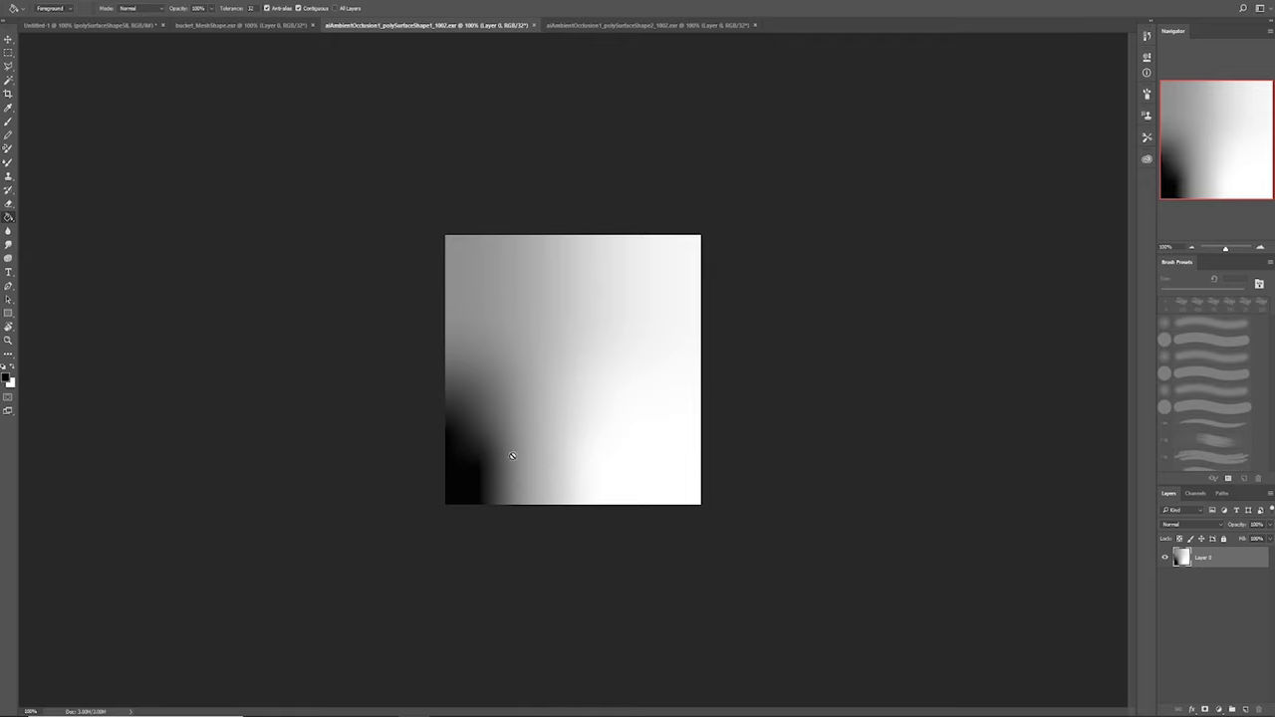
pyautogui.click(575, 24)
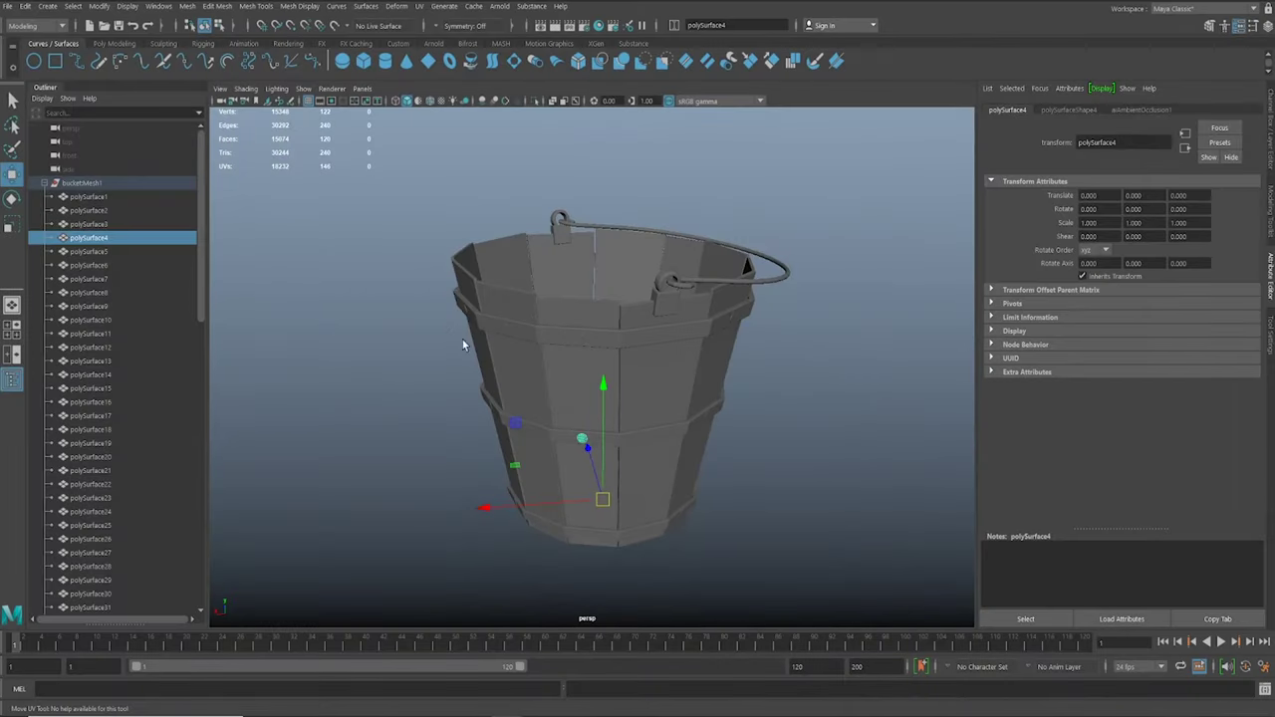
# Switch back to Maya, combine all parts of the bucket group into one mesh and delete its history.
pyautogui.click(83, 183)
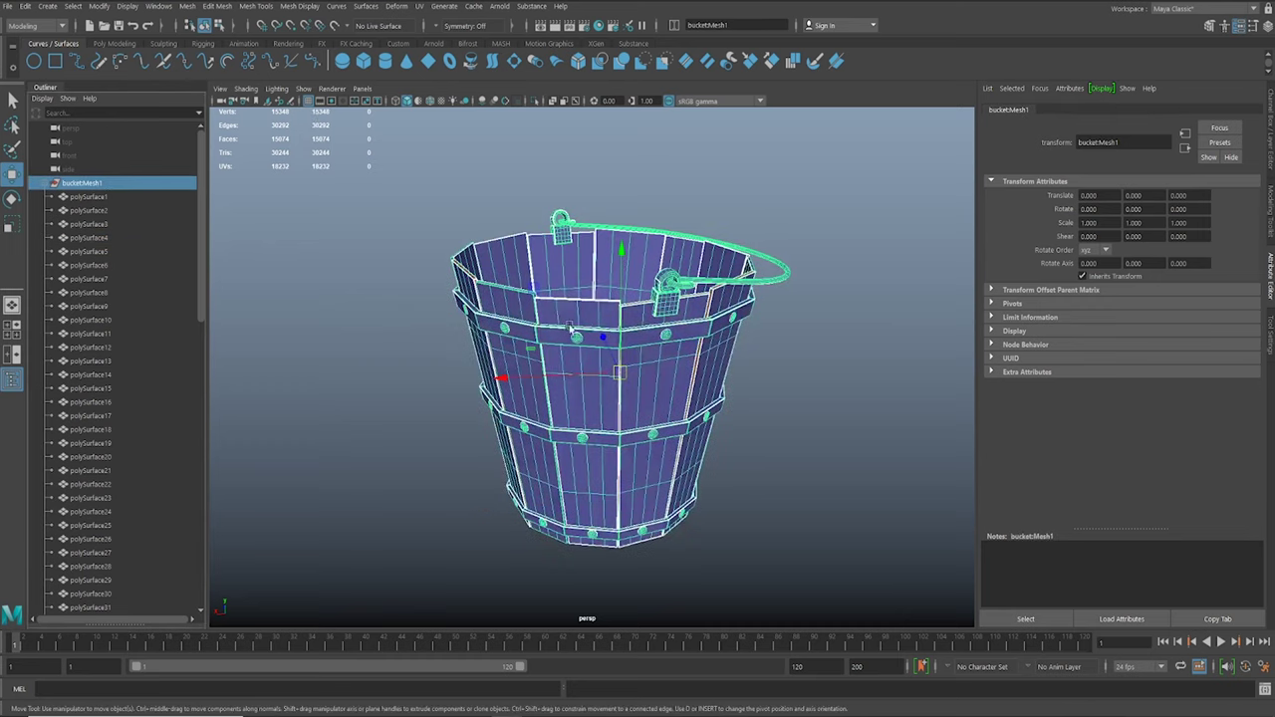
pyautogui.keyDown('alt'); pyautogui.moveTo(568, 304); pyautogui.dragTo(564, 308, button='middle'); pyautogui.keyUp('alt')
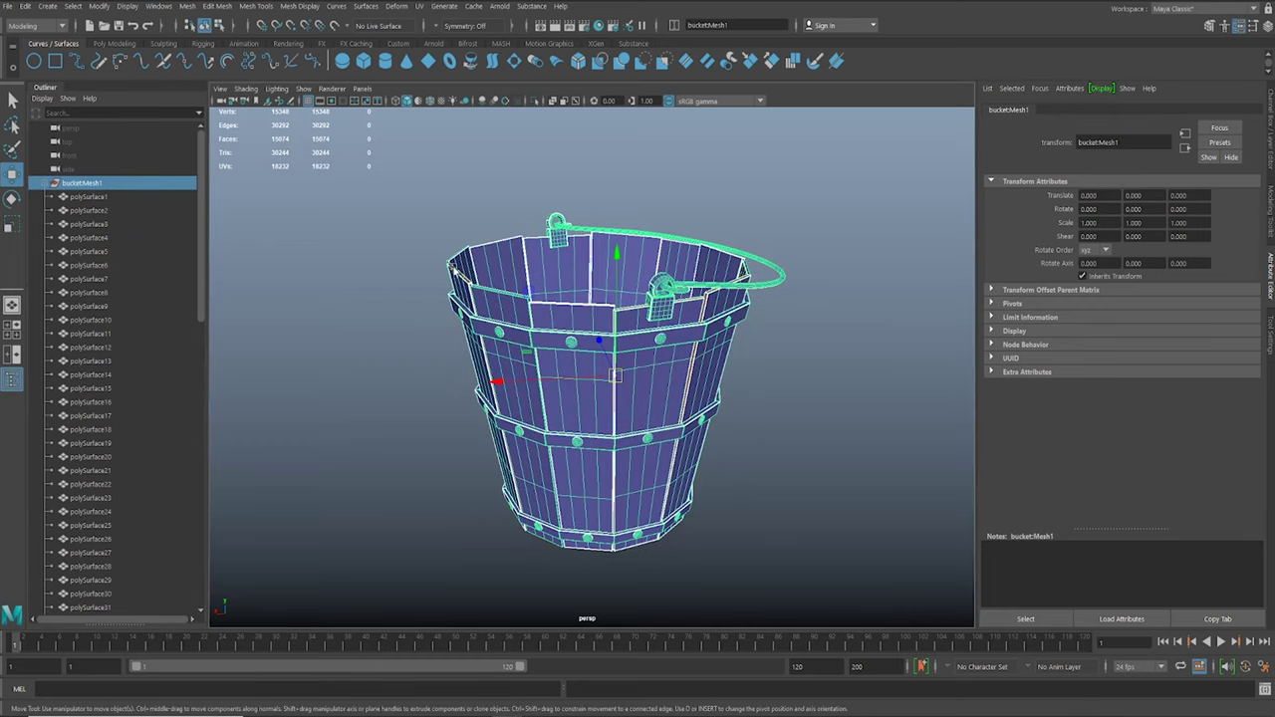
pyautogui.keyDown('alt'); pyautogui.moveTo(589, 332); pyautogui.dragTo(594, 328); pyautogui.keyUp('alt')
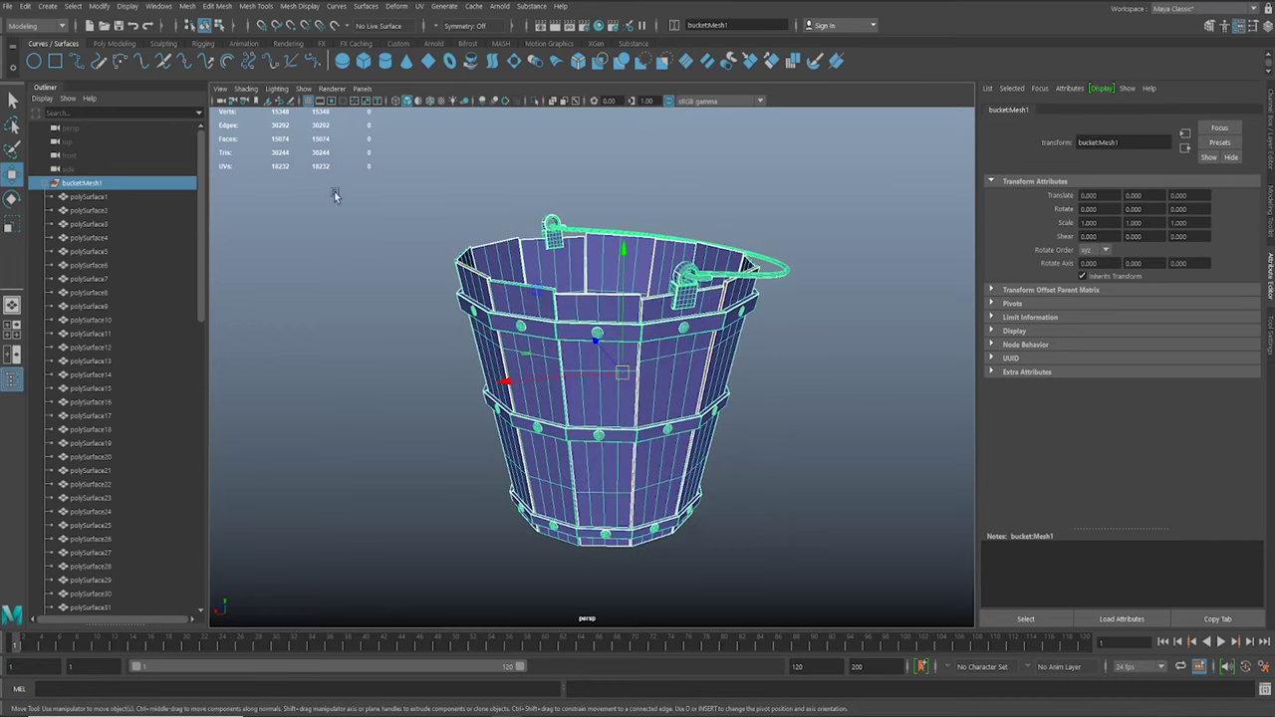
pyautogui.keyDown('alt'); pyautogui.moveTo(648, 261); pyautogui.dragTo(568, 309); pyautogui.keyUp('alt')
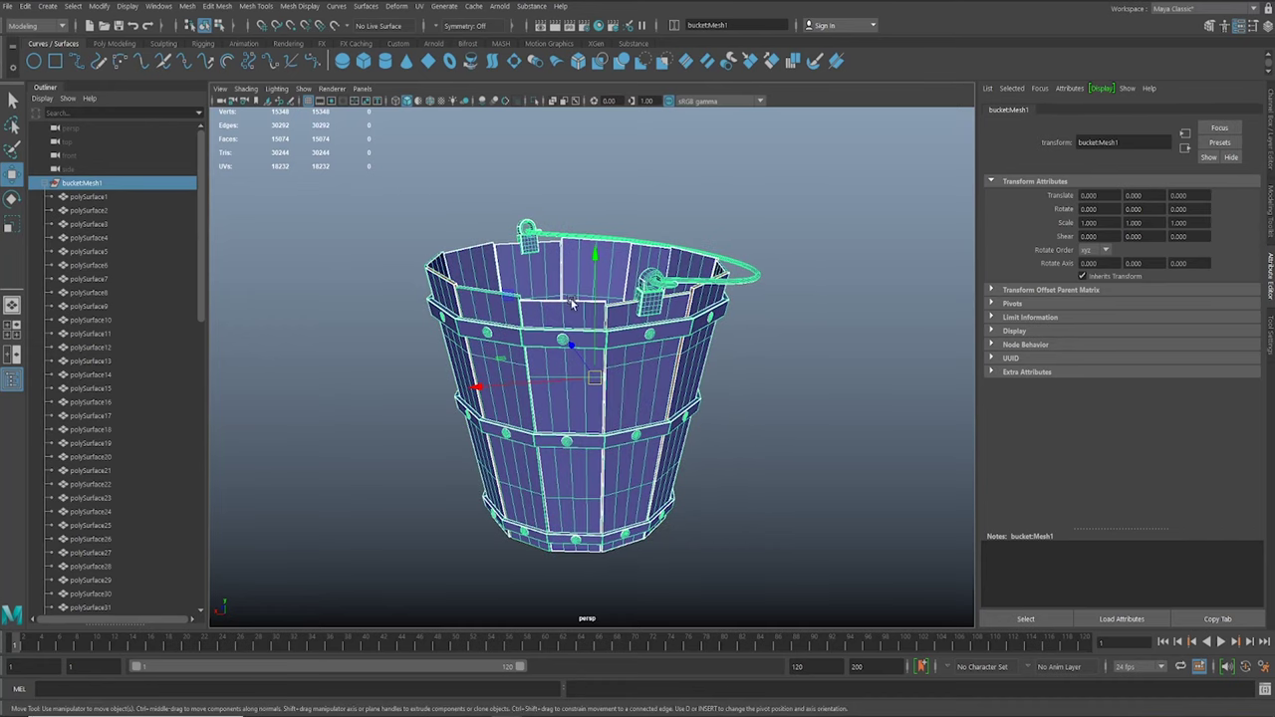
pyautogui.hotkey('ctrl', 'z')
pyautogui.click(82, 183)
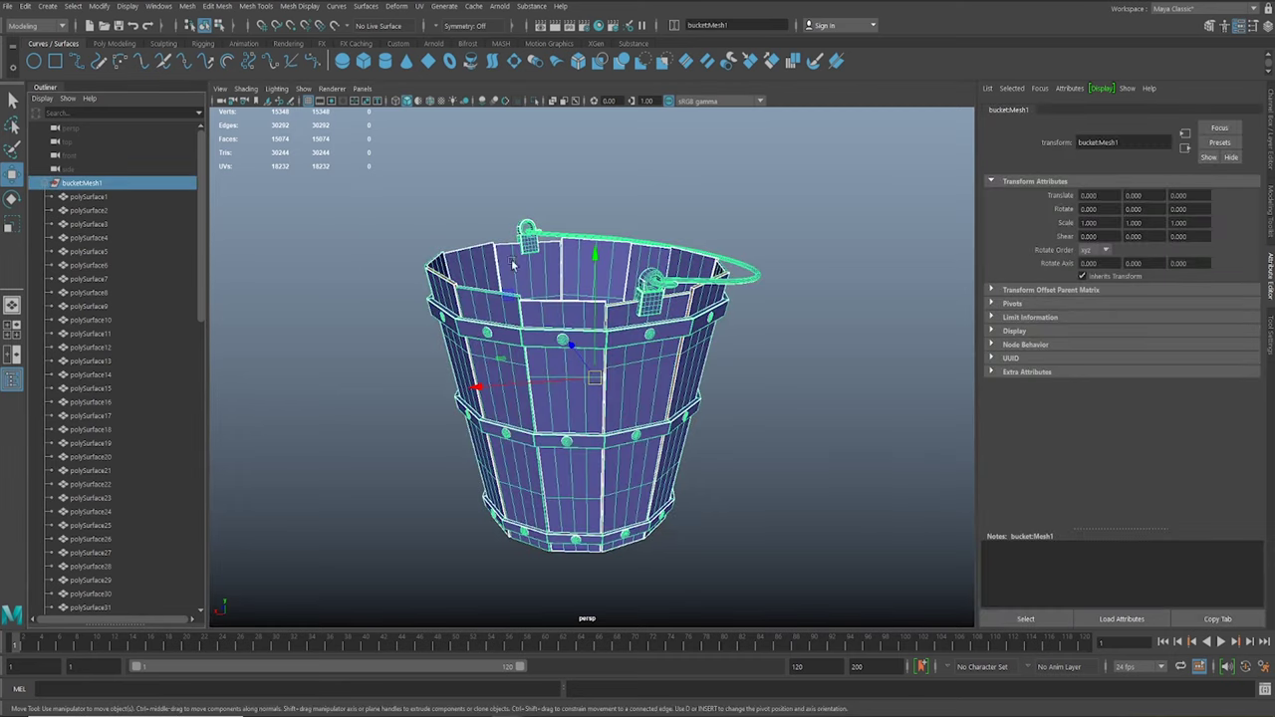
pyautogui.press('space')
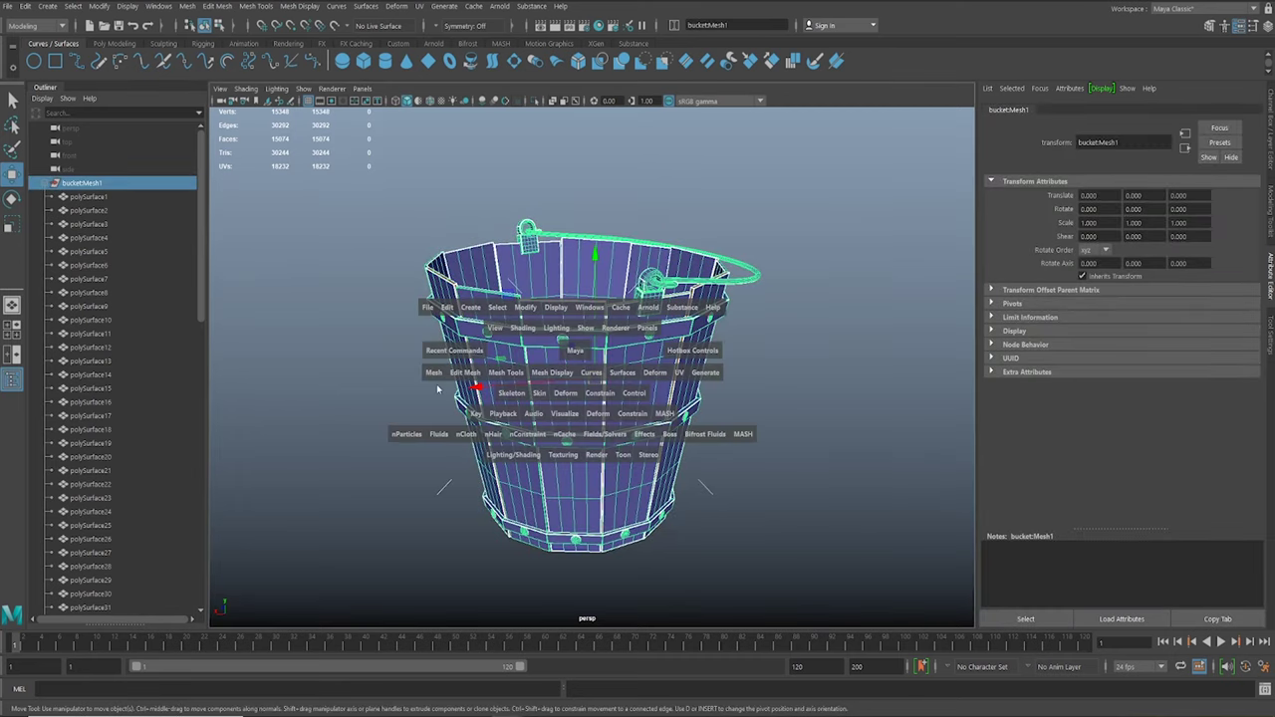
pyautogui.moveTo(434, 372); pyautogui.dragTo(501, 315)
pyautogui.press('space')
pyautogui.moveTo(370, 267); pyautogui.dragTo(545, 439)
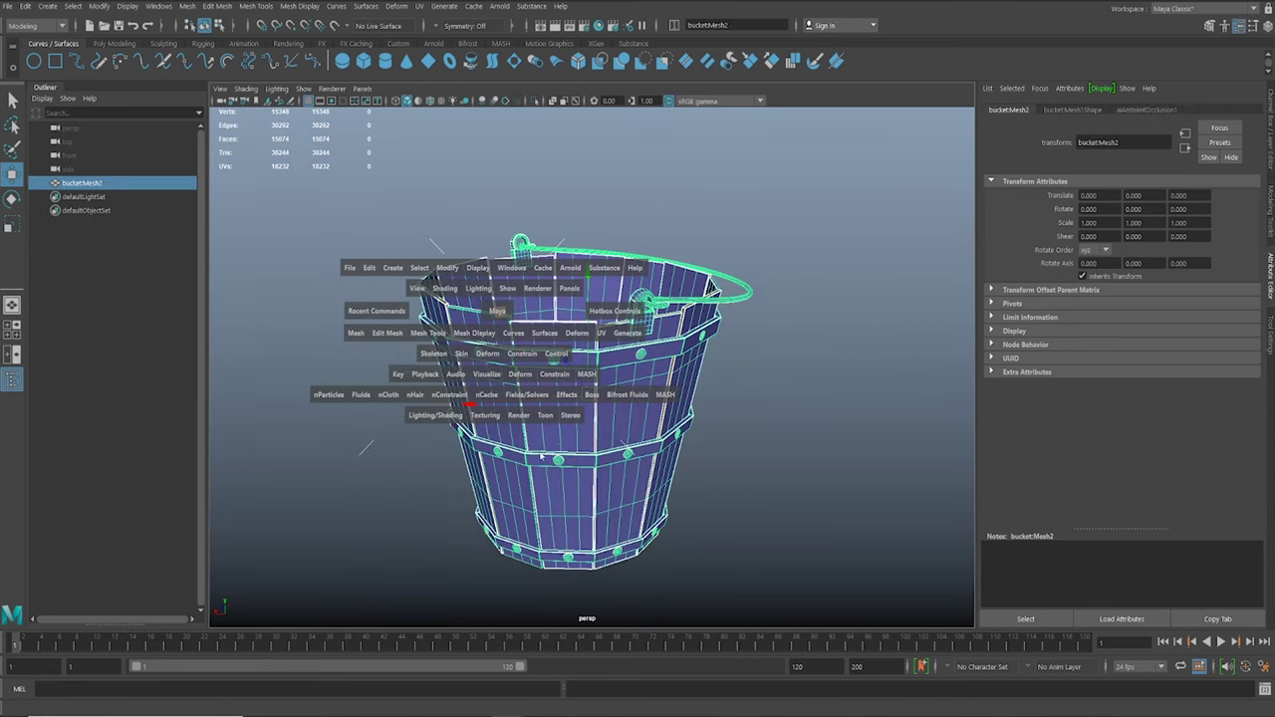
# Assign a new Arnold aiAmbientOcclusion shader to the combined bucket mesh.
pyautogui.click(746, 402)
pyautogui.click(584, 365)
pyautogui.moveTo(576, 357); pyautogui.dragTo(586, 705, button='right')
pyautogui.click(346, 284)
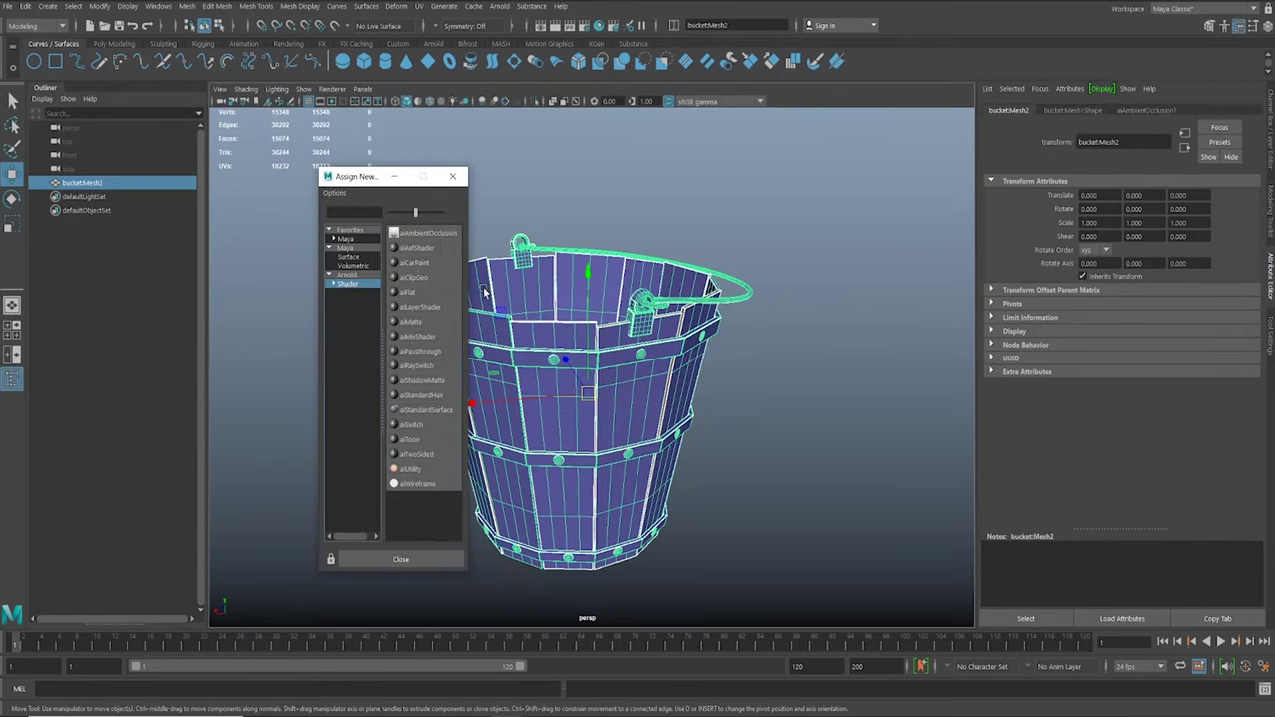
pyautogui.click(416, 234)
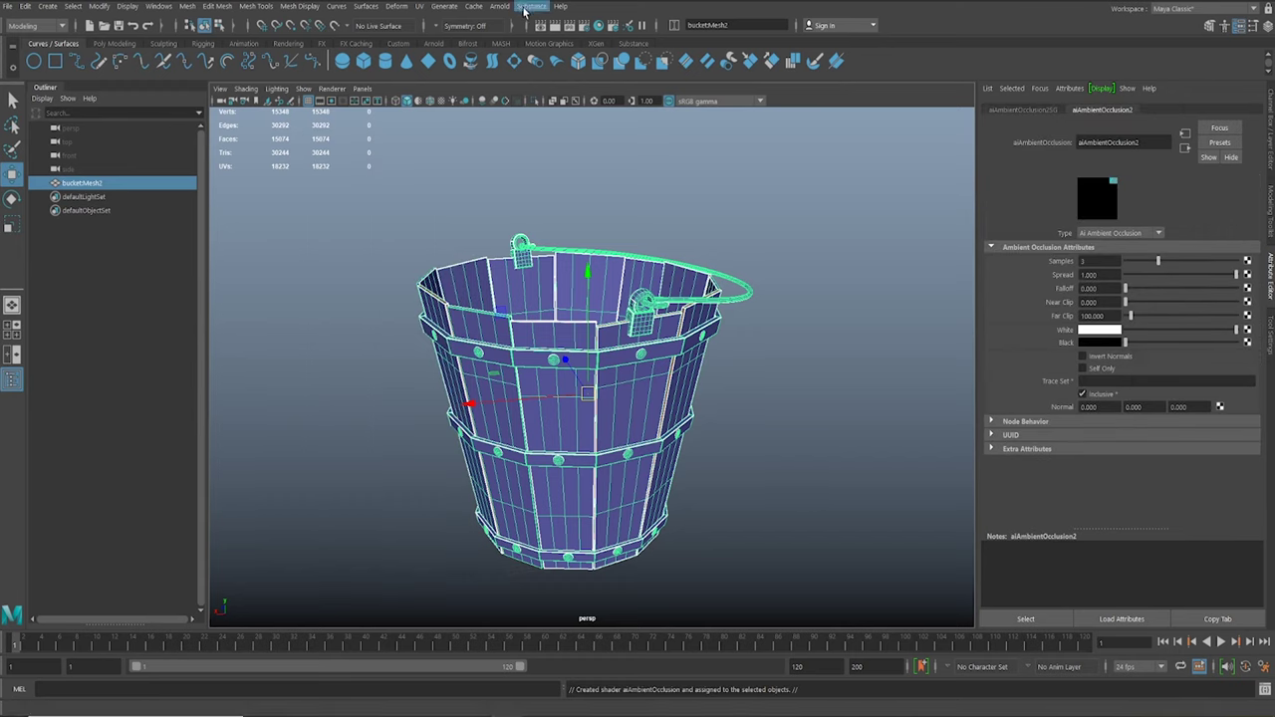
# Preview the bucket's ambient occlusion in the Arnold RenderView, including its underside, and stop the live render.
pyautogui.click(499, 6)
pyautogui.click(533, 30)
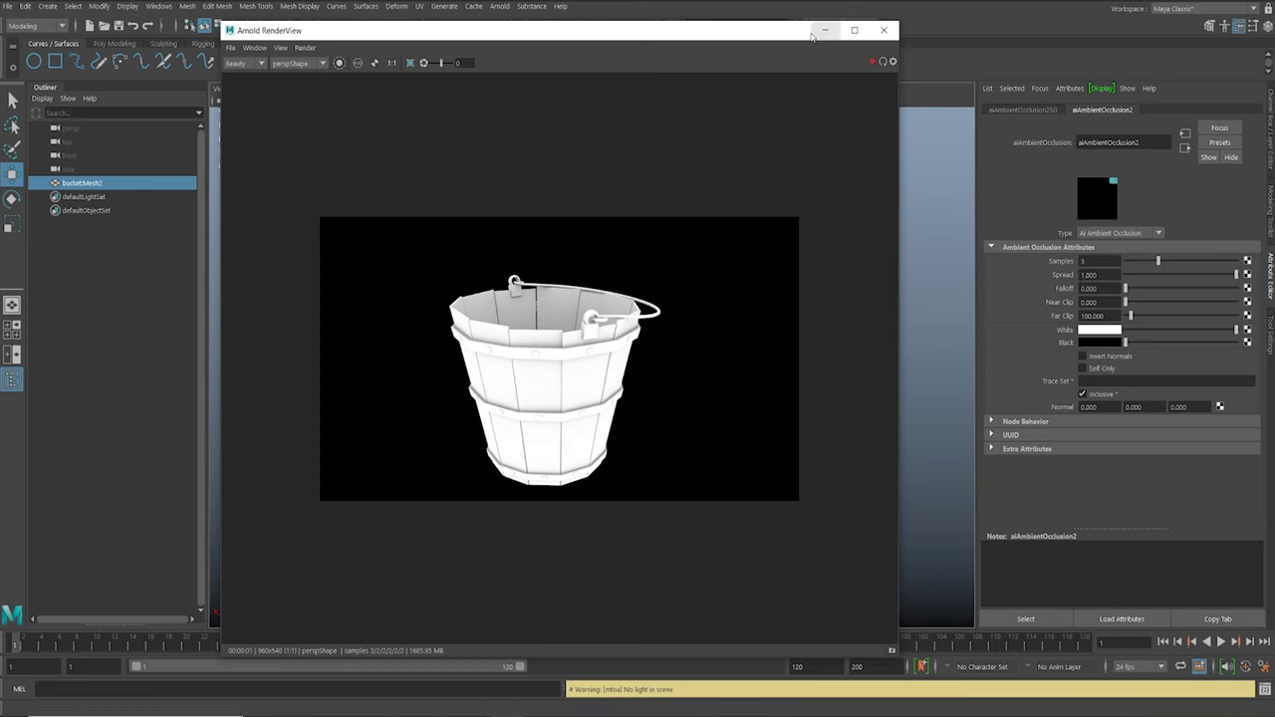
pyautogui.click(967, 422)
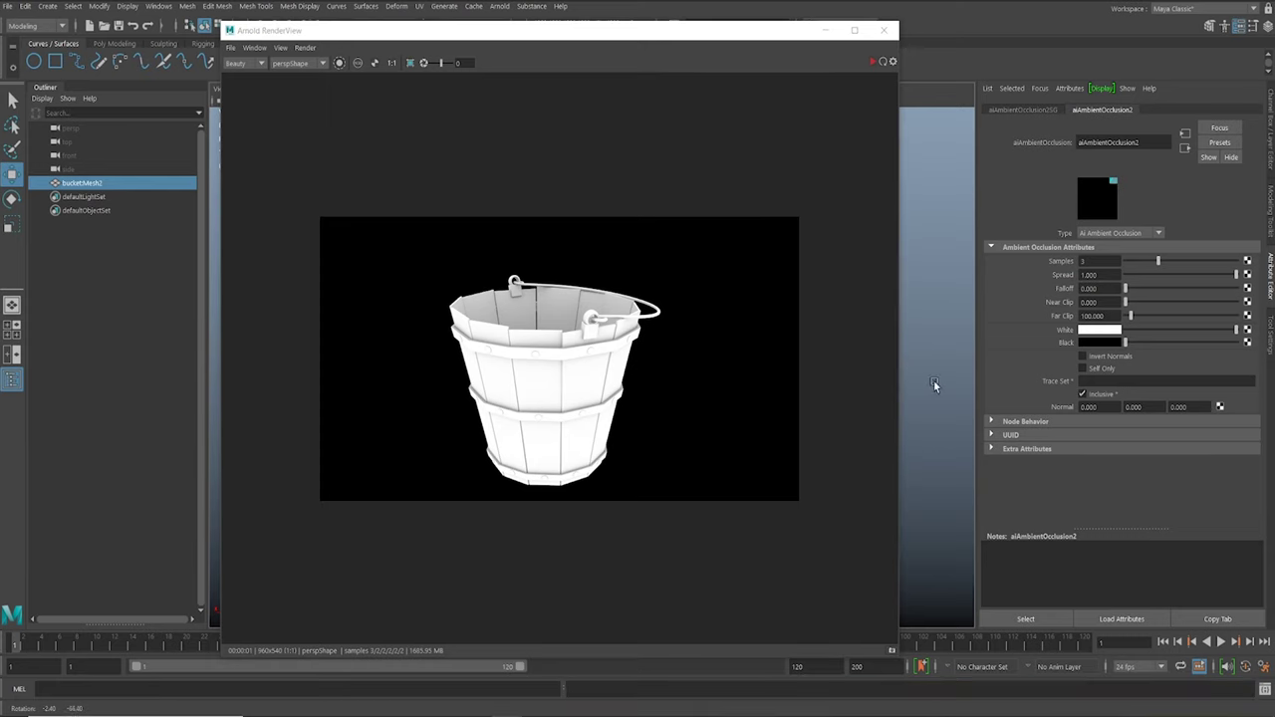
pyautogui.moveTo(663, 35); pyautogui.dragTo(976, 131)
pyautogui.click(1124, 161)
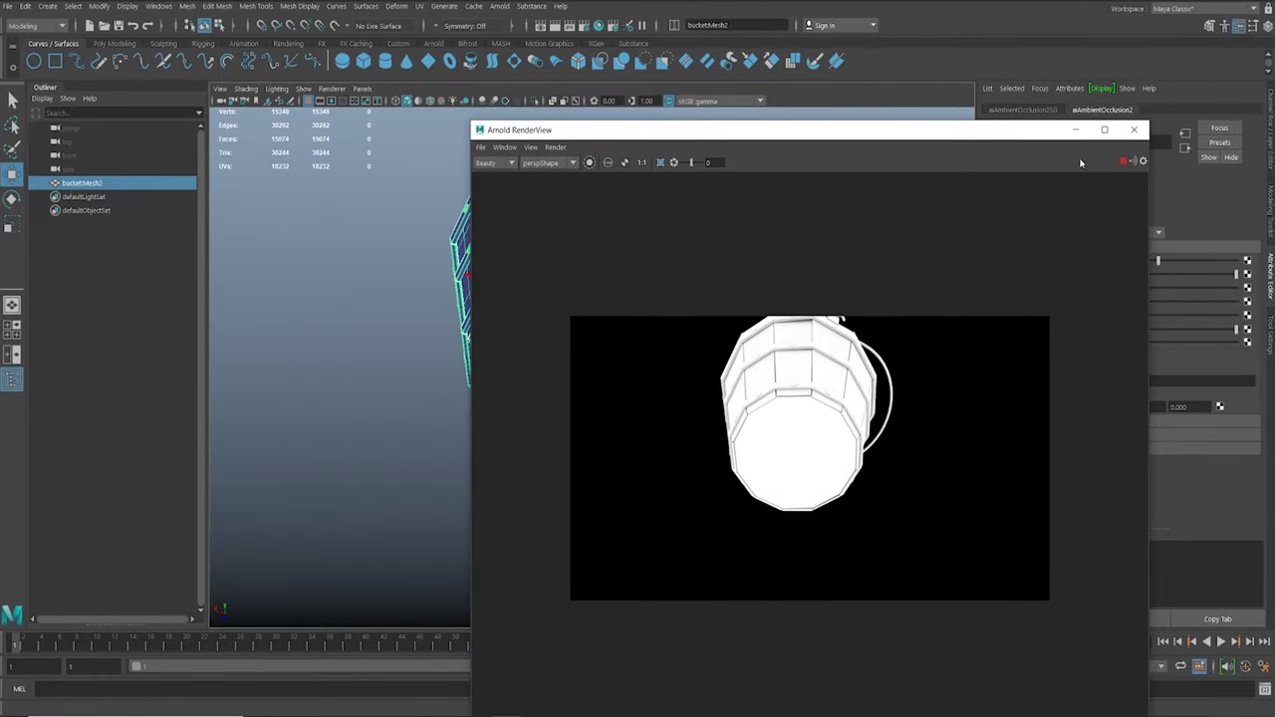
pyautogui.click(1123, 160)
# Create a polygon plane beneath the bucket and scale it uniformly to about 76.6 as a ground surface.
pyautogui.moveTo(746, 137); pyautogui.dragTo(878, 101)
pyautogui.keyDown('alt'); pyautogui.moveTo(464, 345); pyautogui.dragTo(488, 439); pyautogui.keyUp('alt')
pyautogui.keyDown('alt'); pyautogui.moveTo(488, 438); pyautogui.dragTo(496, 298, button='middle'); pyautogui.keyUp('alt')
pyautogui.keyDown('alt'); pyautogui.moveTo(496, 299); pyautogui.dragTo(407, 315, button='right'); pyautogui.keyUp('alt')
pyautogui.keyDown('alt'); pyautogui.moveTo(529, 276); pyautogui.dragTo(379, 367, button='middle'); pyautogui.keyUp('alt')
pyautogui.press('space')
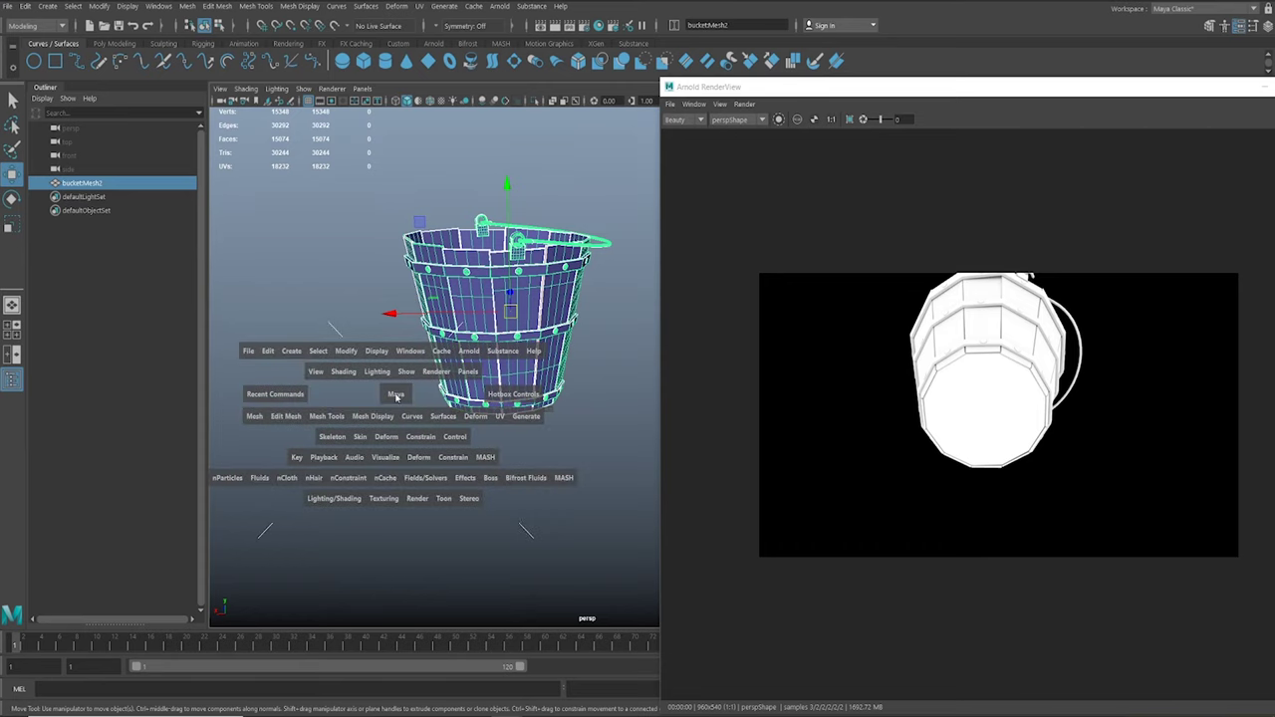
pyautogui.click(299, 354)
pyautogui.moveTo(359, 400)
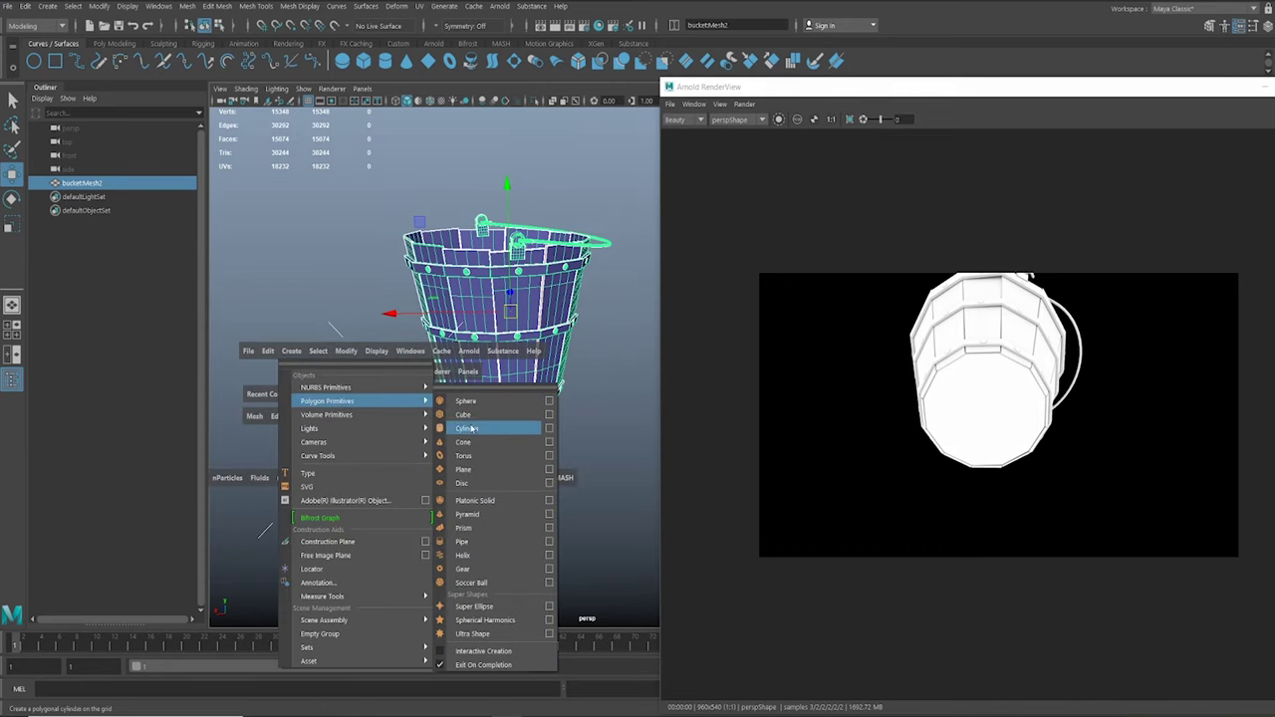
pyautogui.click(464, 470)
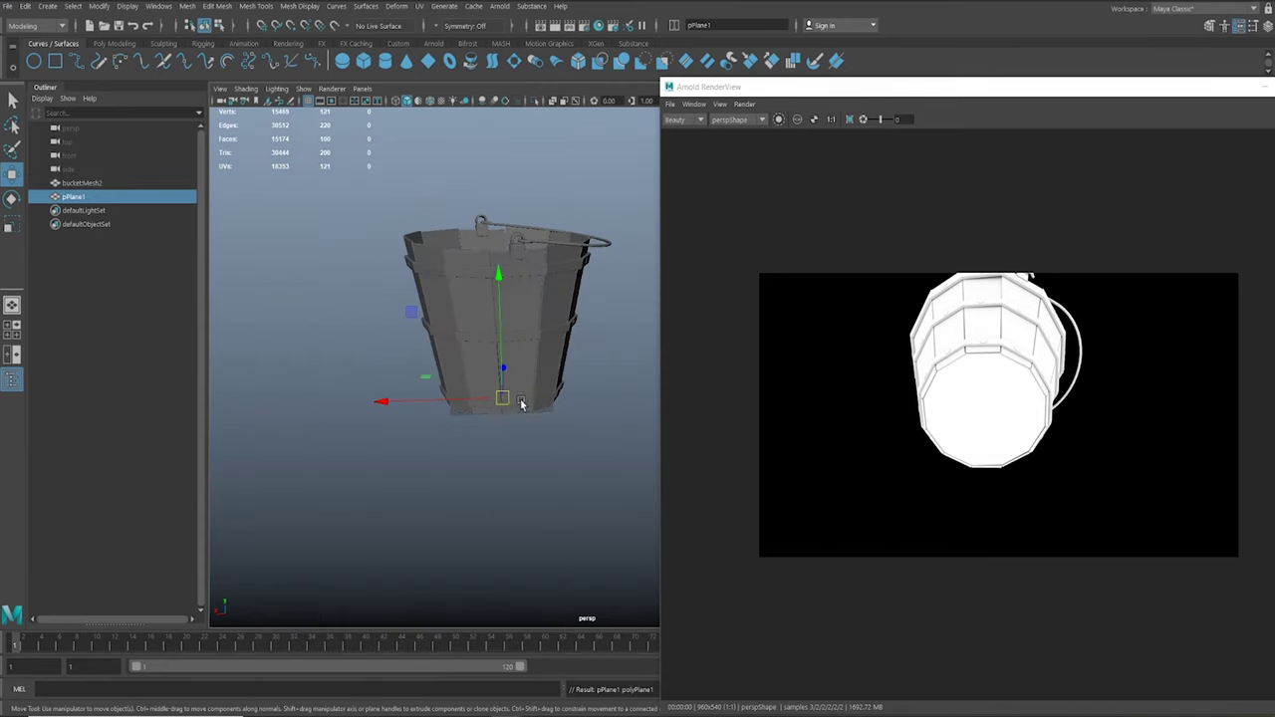
pyautogui.press('r')
pyautogui.moveTo(503, 398); pyautogui.dragTo(719, 314)
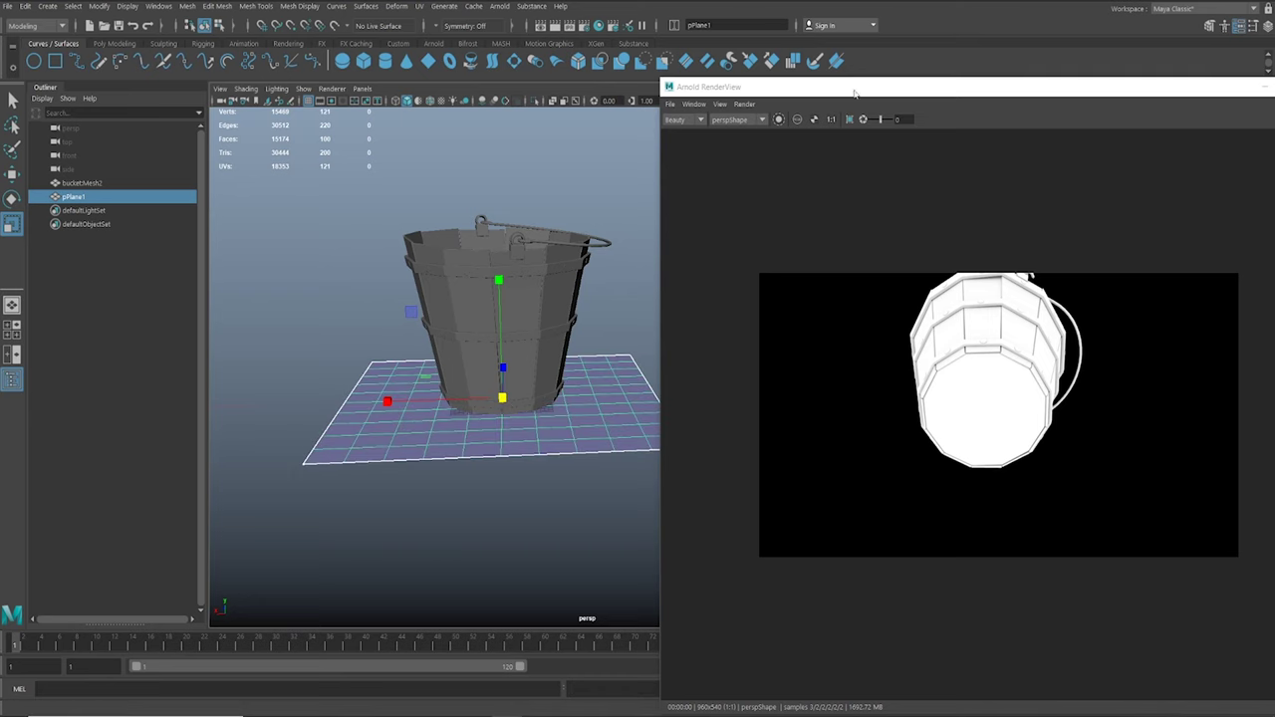
pyautogui.moveTo(713, 87); pyautogui.dragTo(383, 110)
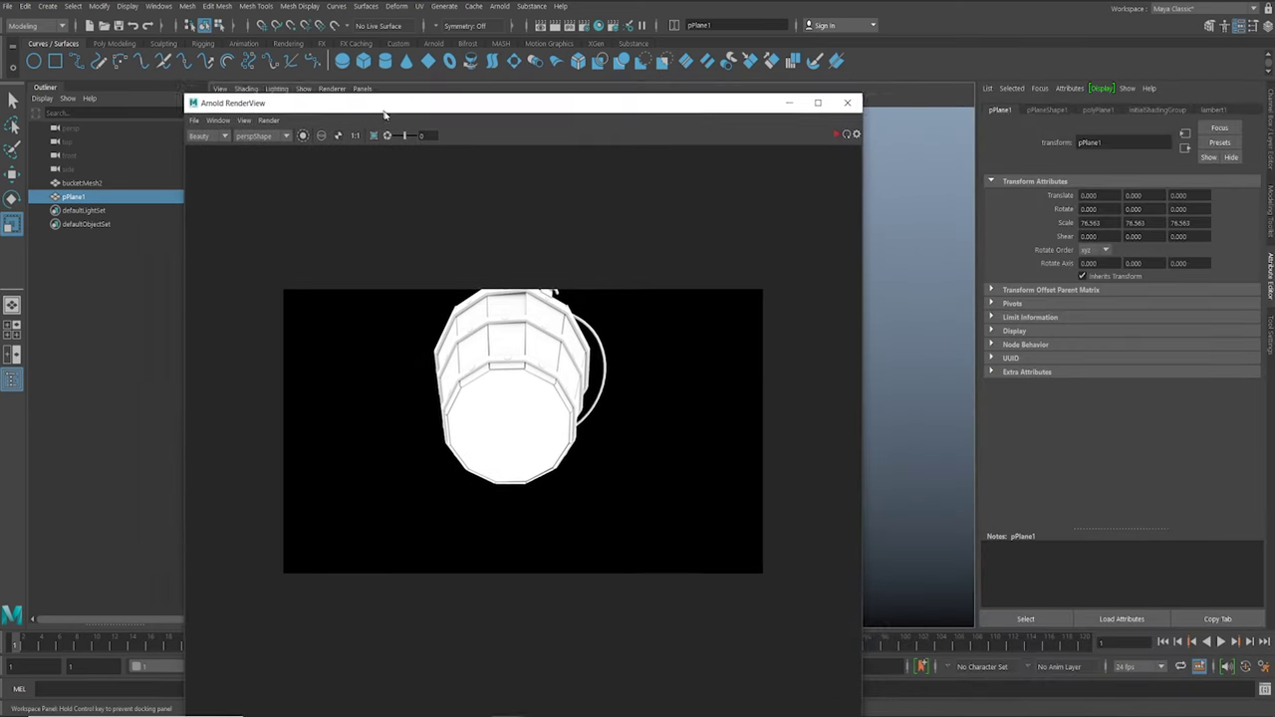
# Start the live Arnold render of the bucket with the ground plane and lower the plane about 1.7 cm.
pyautogui.click(1036, 110)
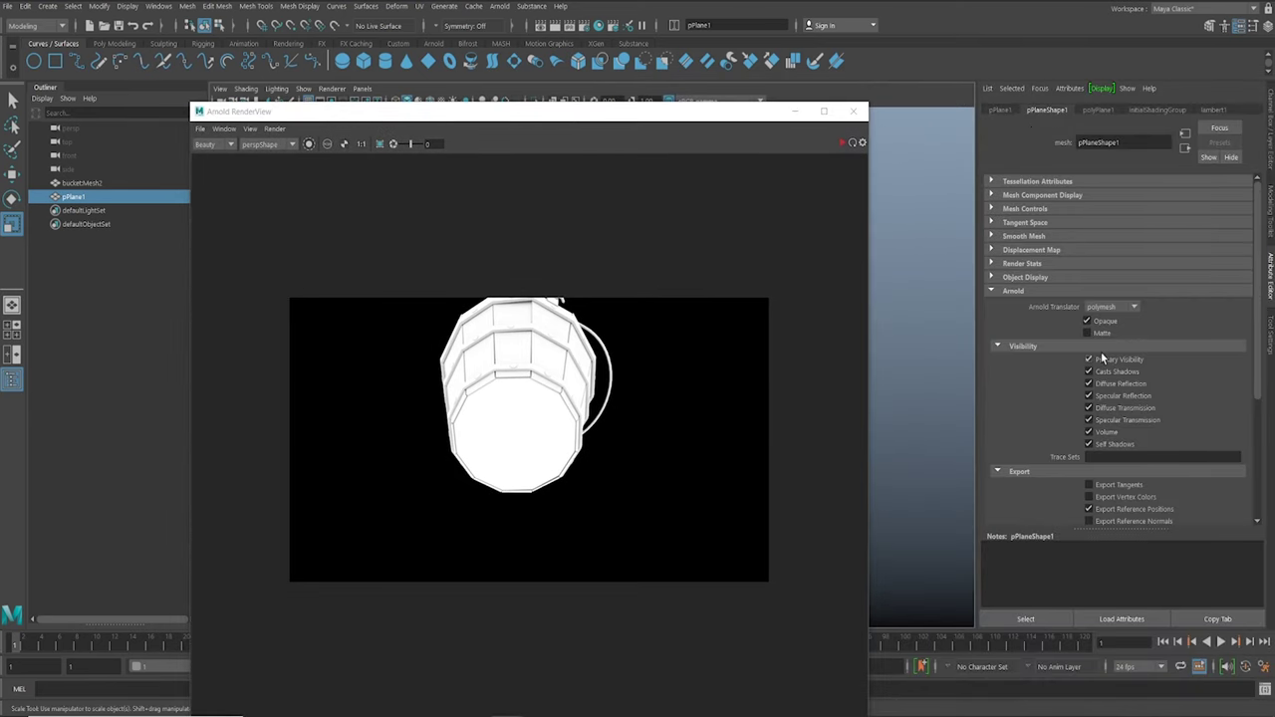
pyautogui.moveTo(702, 111); pyautogui.dragTo(1049, 63)
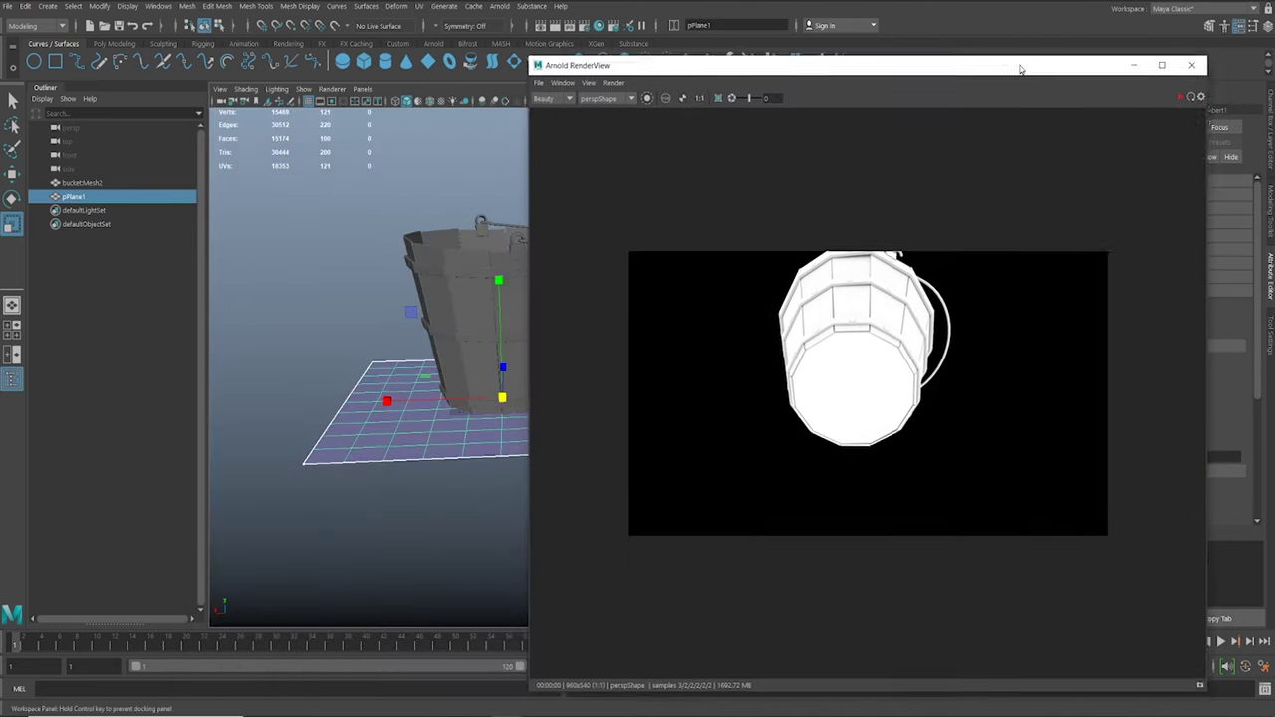
pyautogui.click(1185, 94)
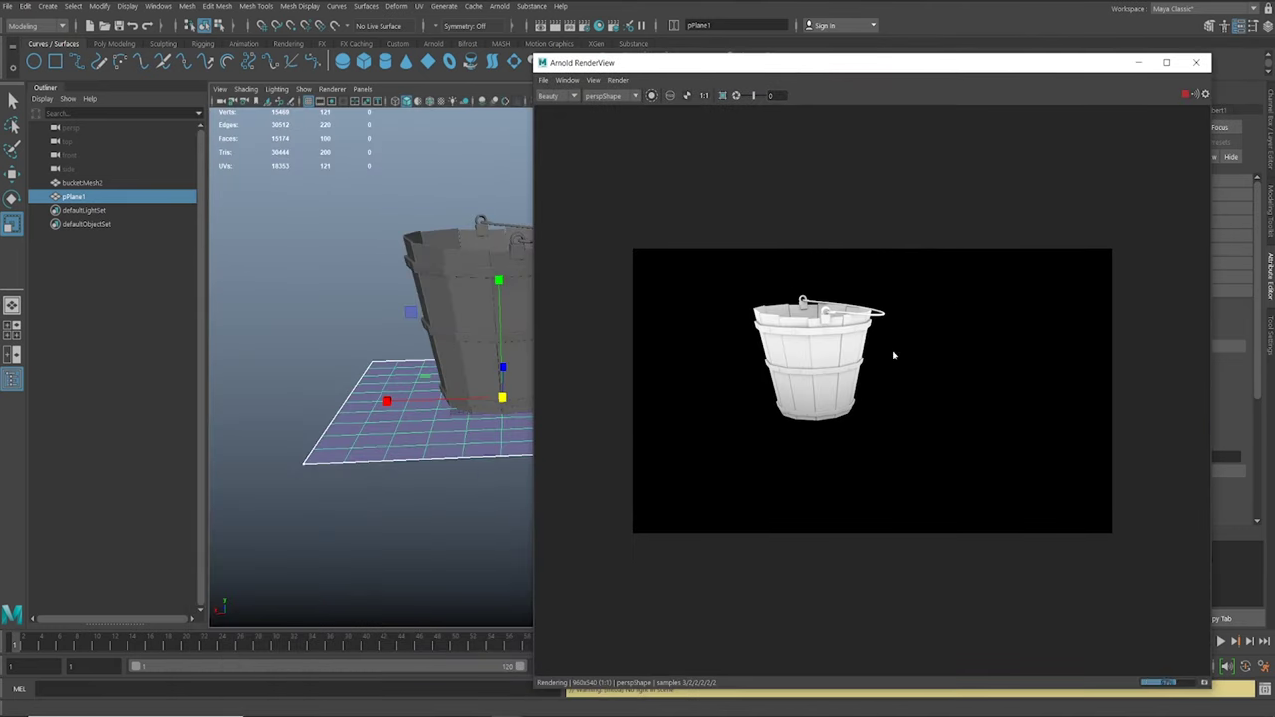
pyautogui.keyDown('alt'); pyautogui.moveTo(402, 294); pyautogui.dragTo(485, 312); pyautogui.keyUp('alt')
pyautogui.press('w')
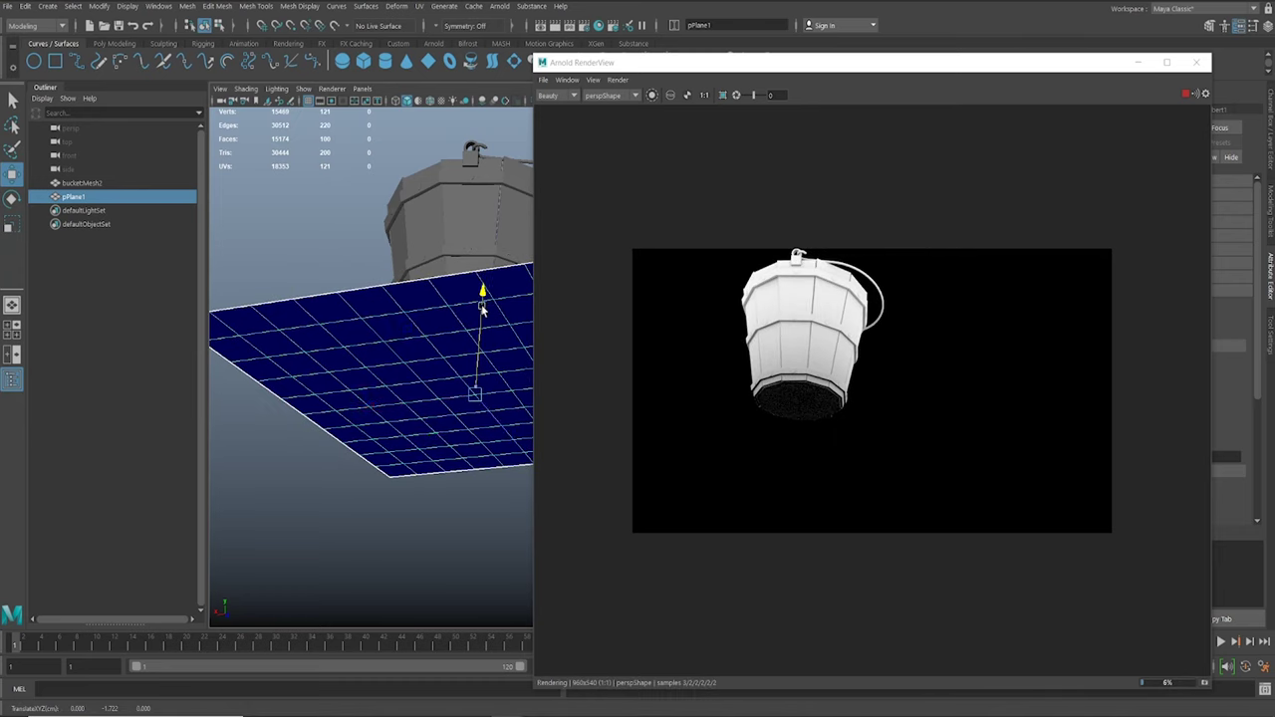
# Examine the bucket's ambient occlusion with the ground plane in place, including the sides, interior and underside.
pyautogui.keyDown('alt'); pyautogui.moveTo(407, 277); pyautogui.dragTo(438, 302); pyautogui.keyUp('alt')
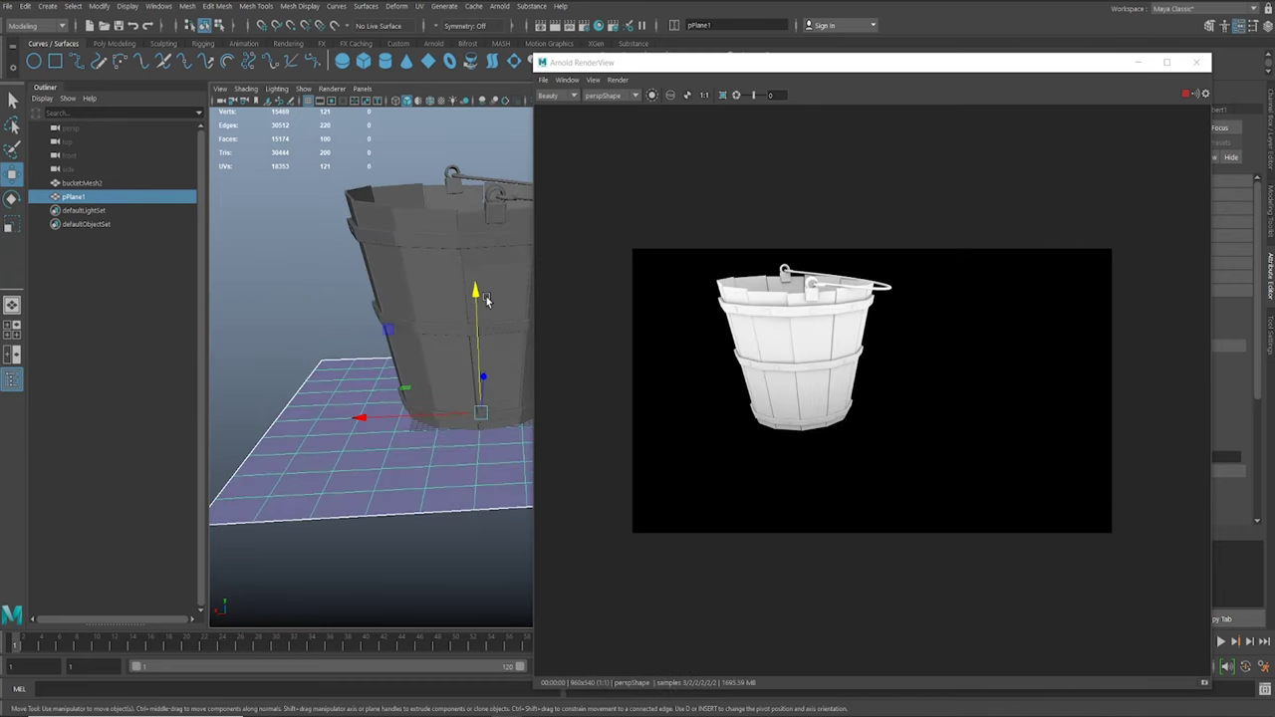
pyautogui.moveTo(516, 360)
pyautogui.keyDown('alt'); pyautogui.mouseDown()
pyautogui.moveTo(499, 363)
pyautogui.moveTo(507, 348)
pyautogui.mouseUp(); pyautogui.keyUp('alt')
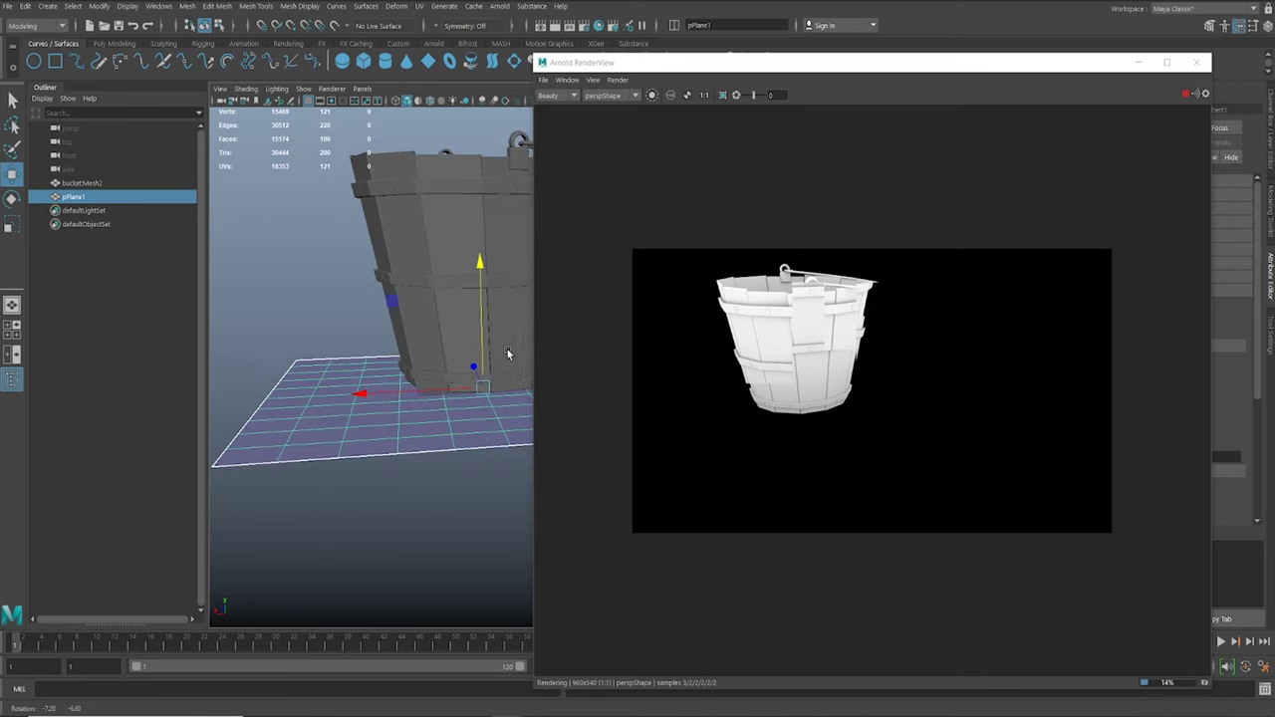
pyautogui.keyDown('alt'); pyautogui.moveTo(475, 287); pyautogui.dragTo(445, 409); pyautogui.keyUp('alt')
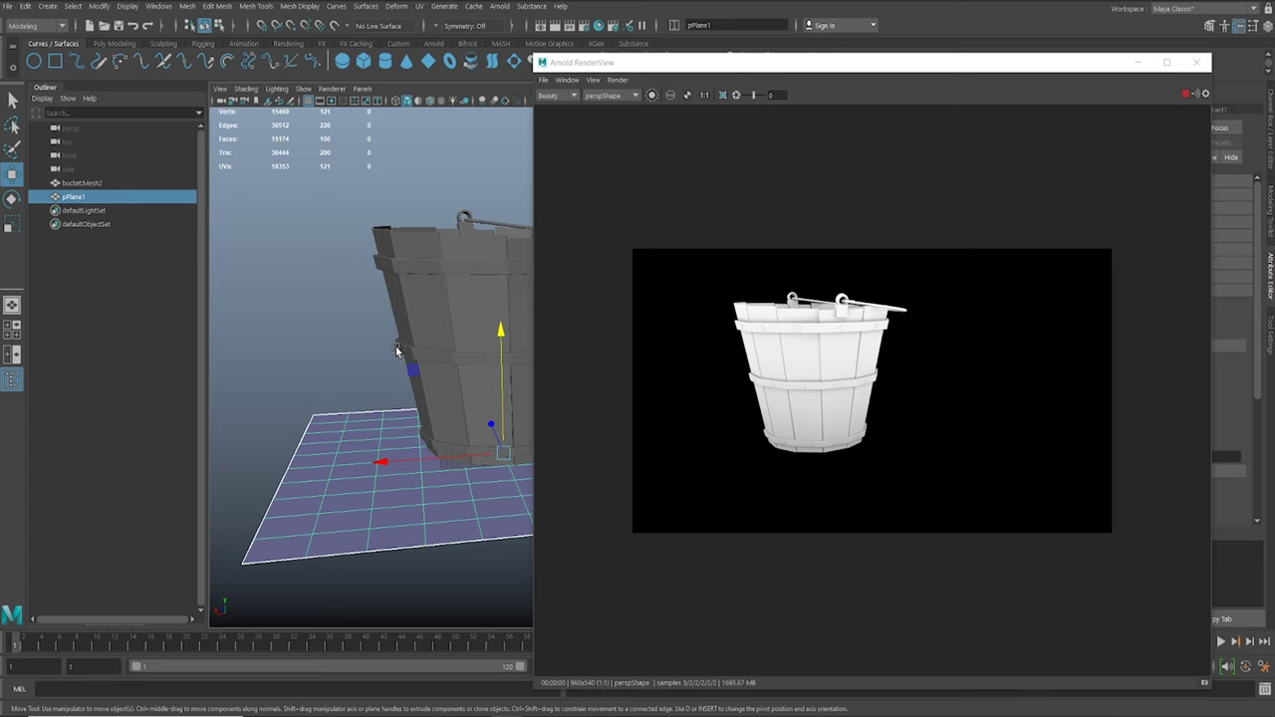
pyautogui.keyDown('alt'); pyautogui.moveTo(395, 351); pyautogui.dragTo(416, 398); pyautogui.keyUp('alt')
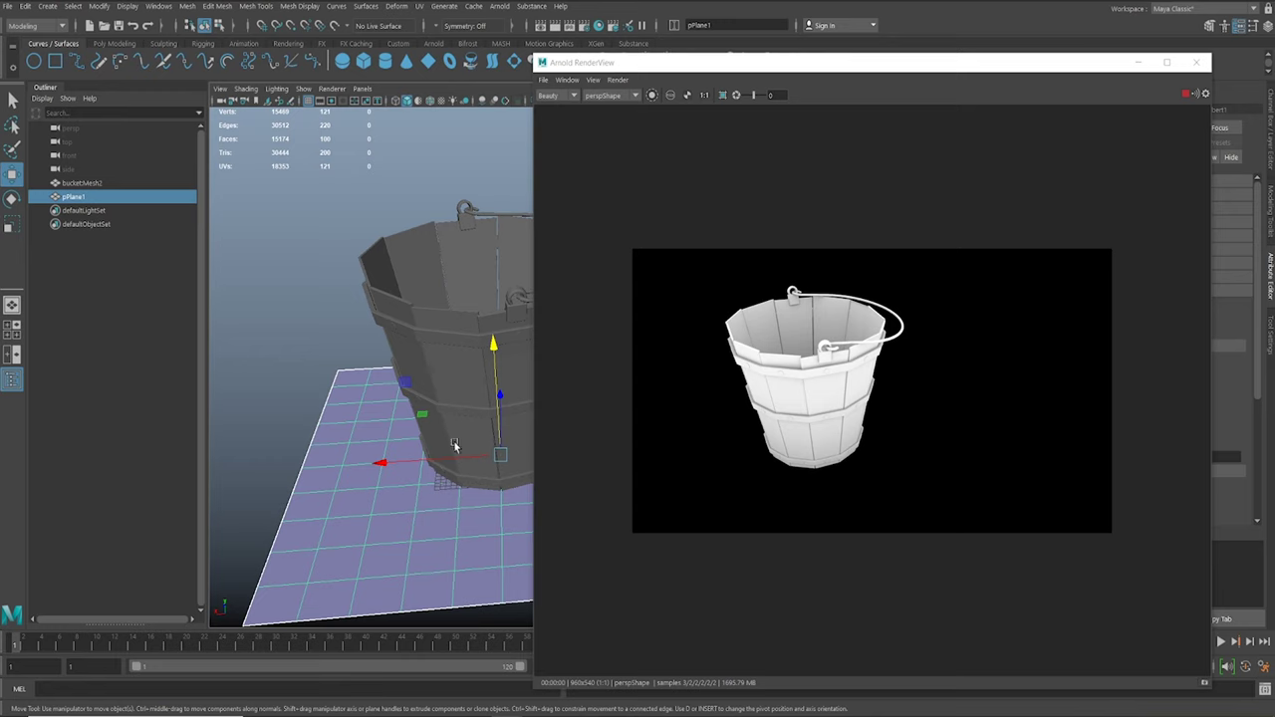
pyautogui.moveTo(403, 363)
pyautogui.keyDown('alt'); pyautogui.mouseDown()
pyautogui.moveTo(384, 404)
pyautogui.moveTo(393, 290)
pyautogui.moveTo(418, 313)
pyautogui.moveTo(395, 356)
pyautogui.moveTo(406, 381)
pyautogui.moveTo(418, 347)
pyautogui.mouseUp(); pyautogui.keyUp('alt')
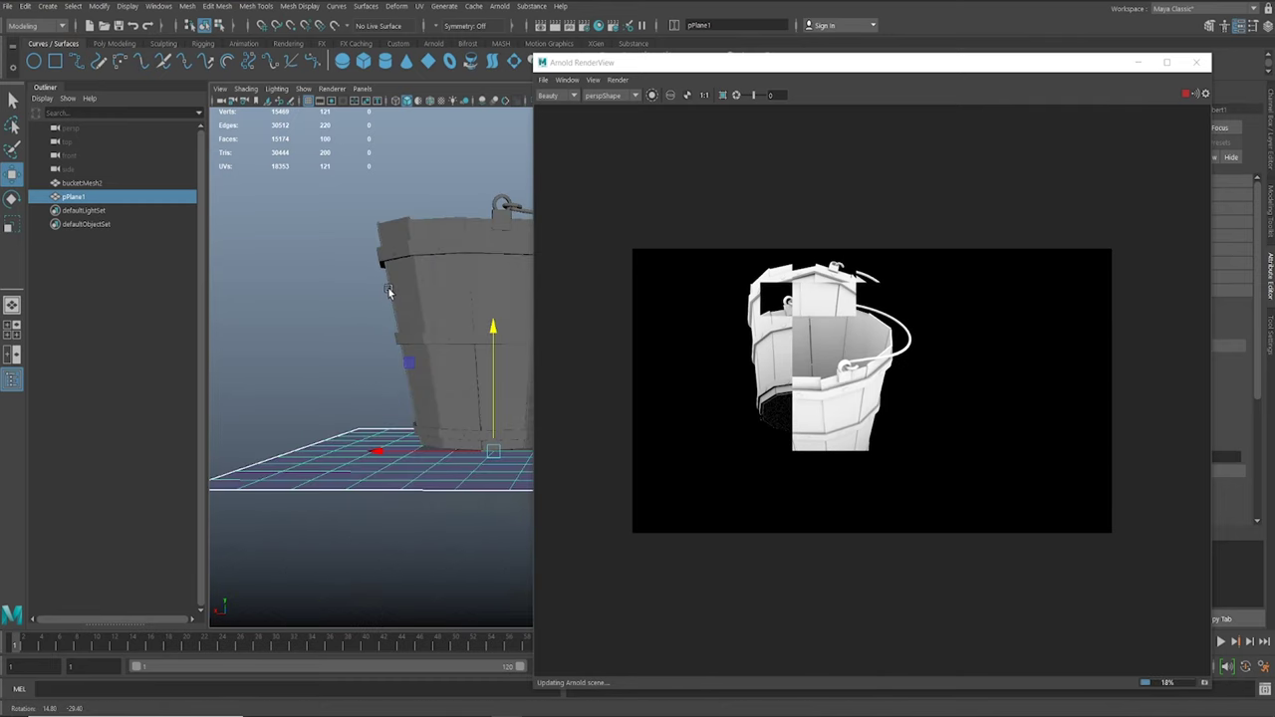
pyautogui.keyDown('alt'); pyautogui.moveTo(389, 291); pyautogui.dragTo(382, 280); pyautogui.keyUp('alt')
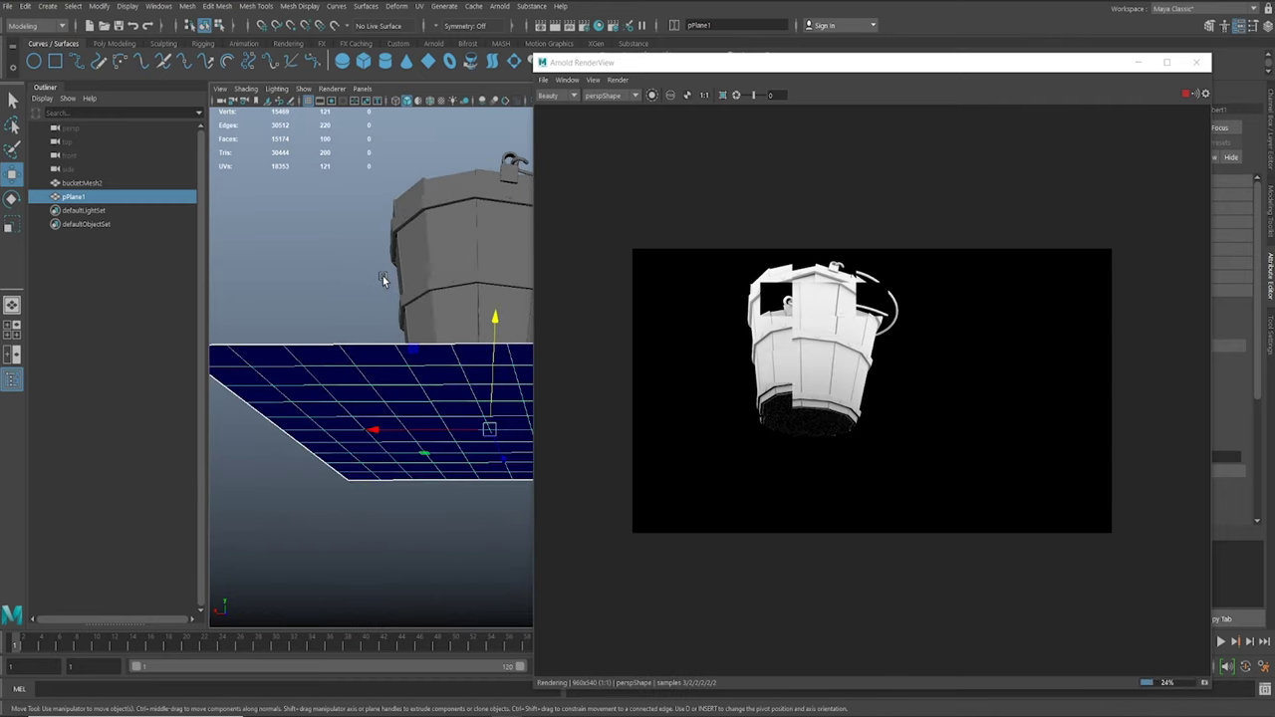
# Hide the ground plane, compare the underside's occlusion without it, stop the live render and minimize the Arnold RenderView.
pyautogui.hotkey('ctrl', 'h')
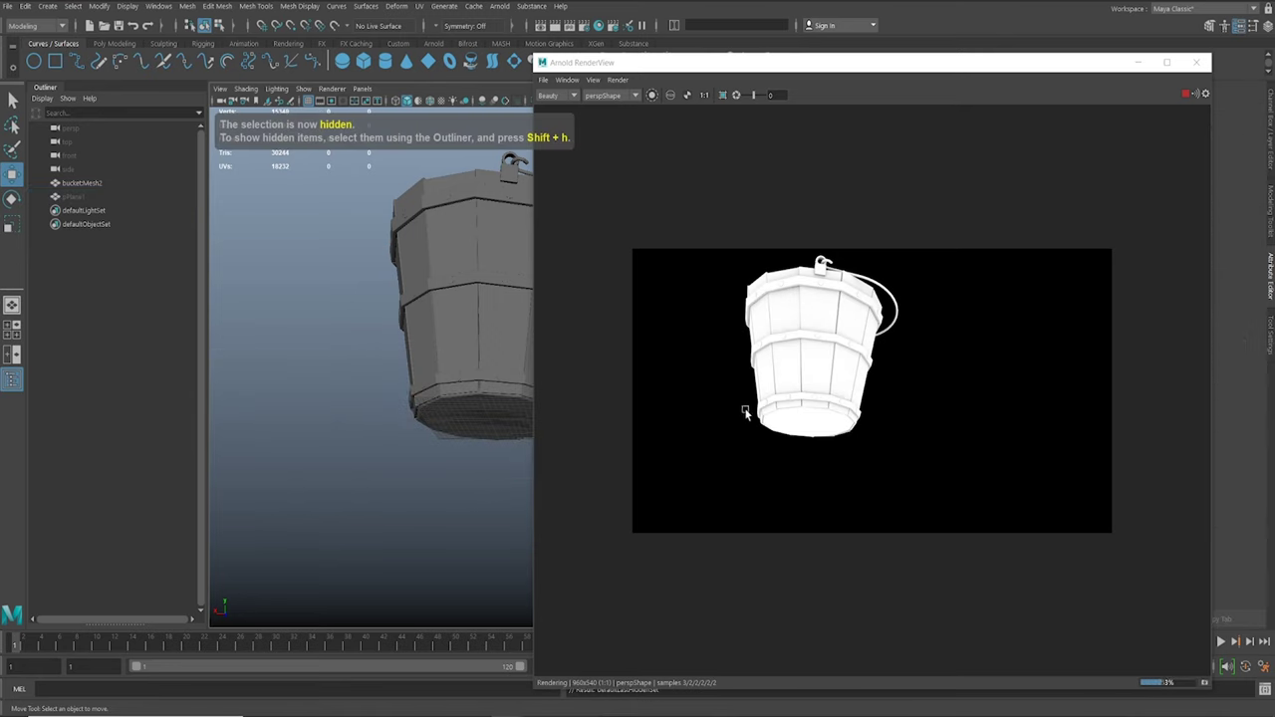
pyautogui.keyDown('alt'); pyautogui.moveTo(393, 350); pyautogui.dragTo(469, 321); pyautogui.keyUp('alt')
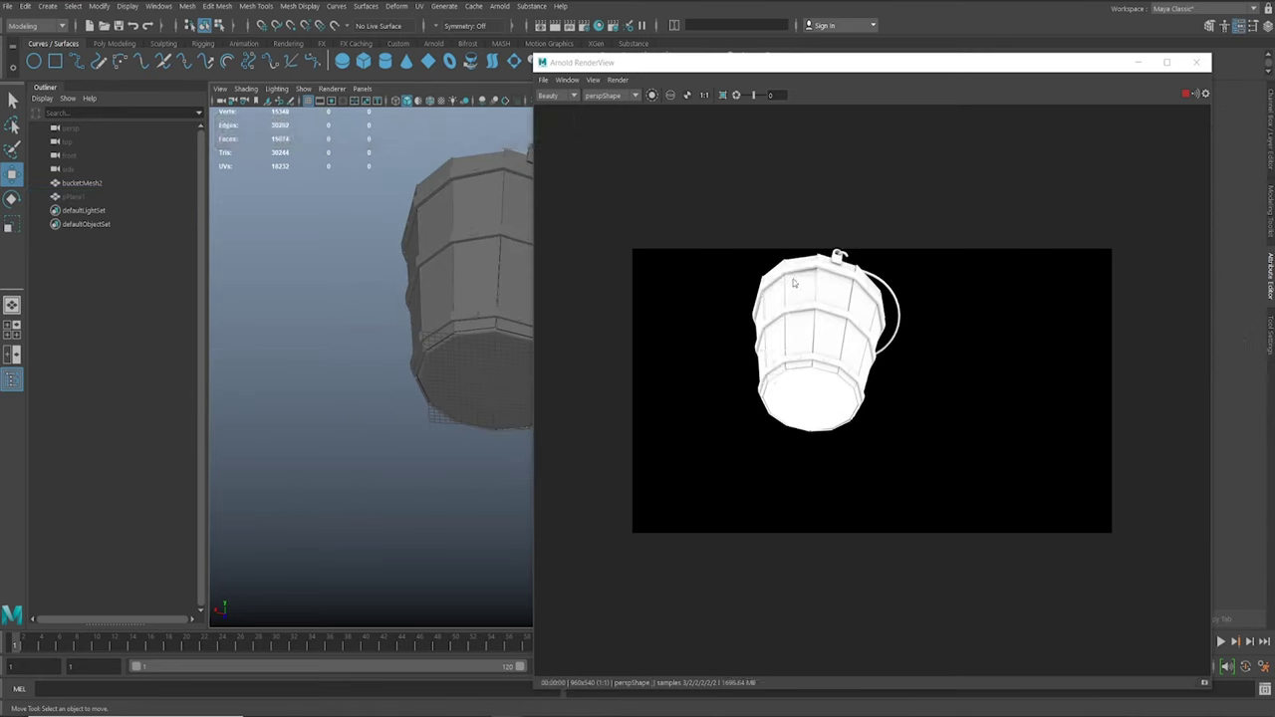
pyautogui.click(1187, 94)
pyautogui.click(1138, 63)
# Select the bucket mesh, show its ambient occlusion shader attributes and open Arnold's Render Selection To Texture settings.
pyautogui.keyDown('alt'); pyautogui.moveTo(419, 267); pyautogui.dragTo(524, 239); pyautogui.keyUp('alt')
pyautogui.click(524, 239)
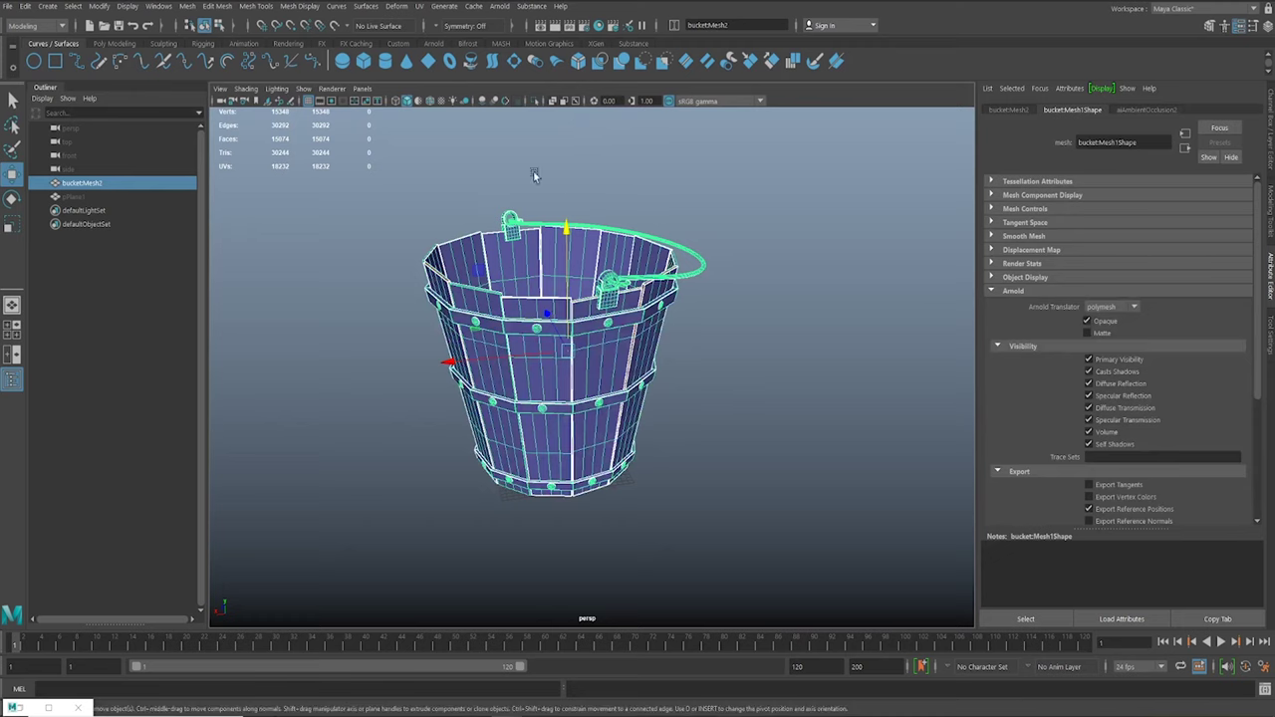
pyautogui.click(1141, 110)
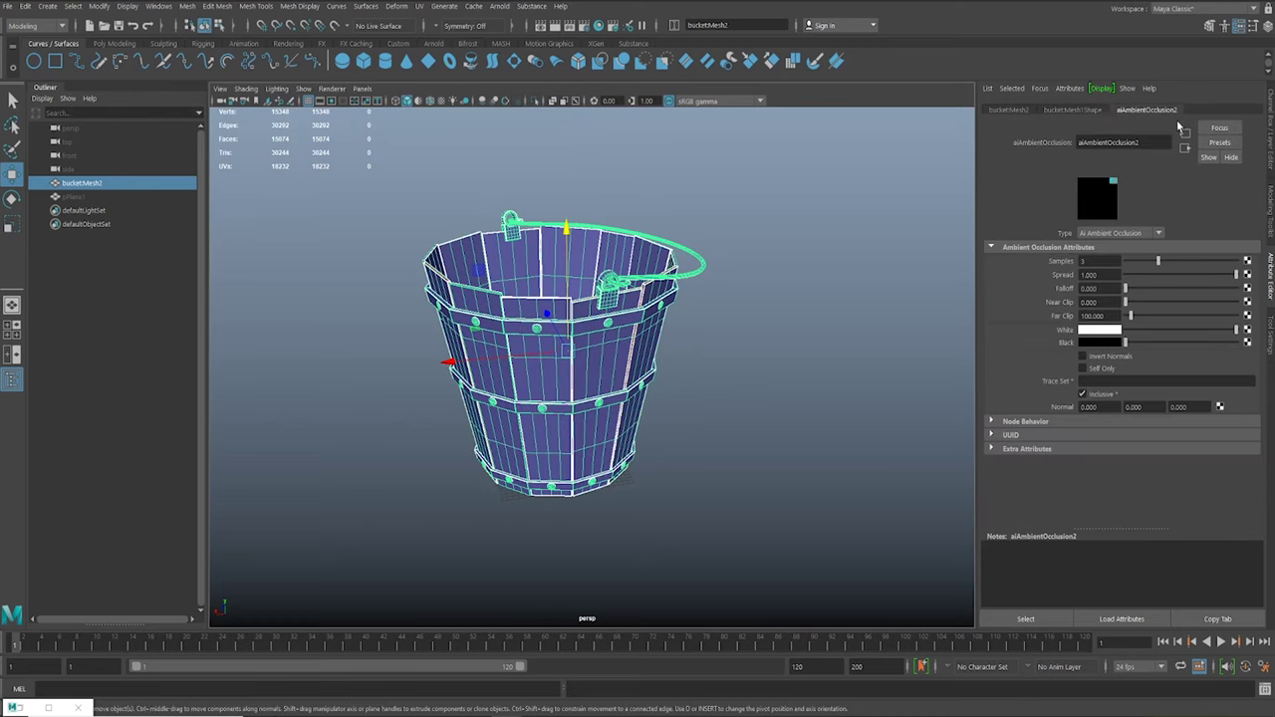
pyautogui.click(499, 6)
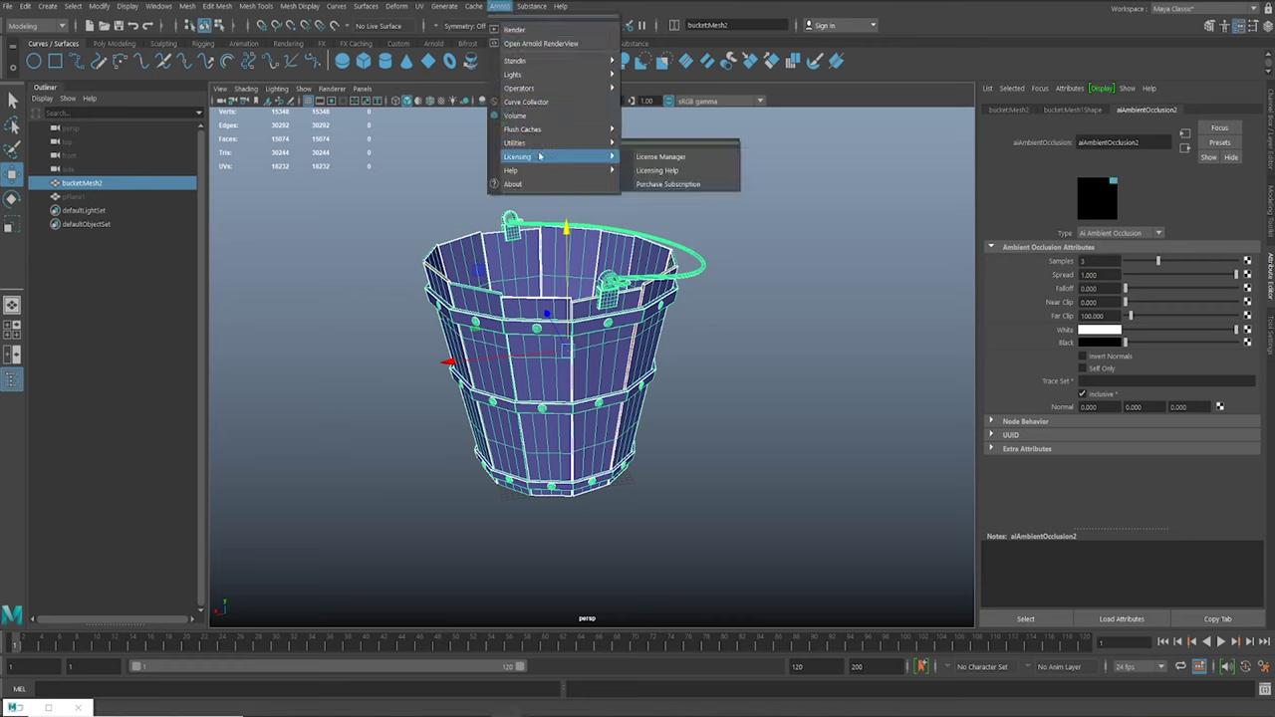
pyautogui.moveTo(545, 146)
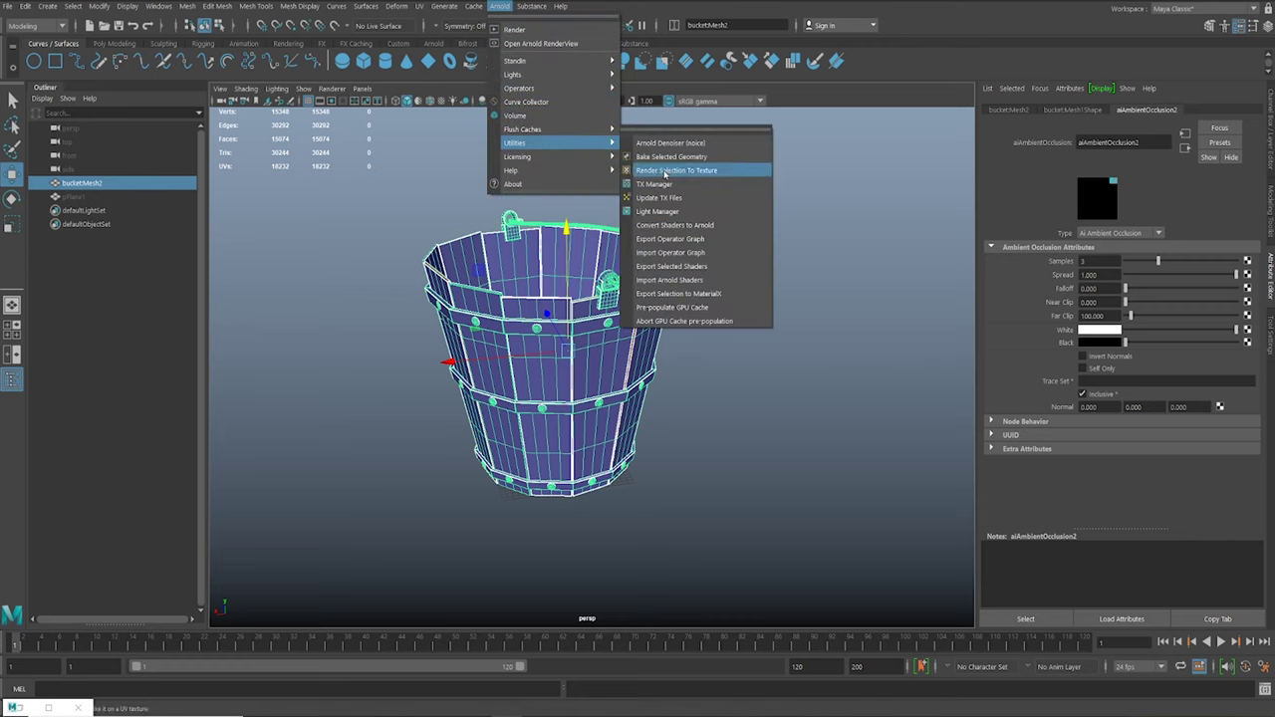
pyautogui.click(664, 172)
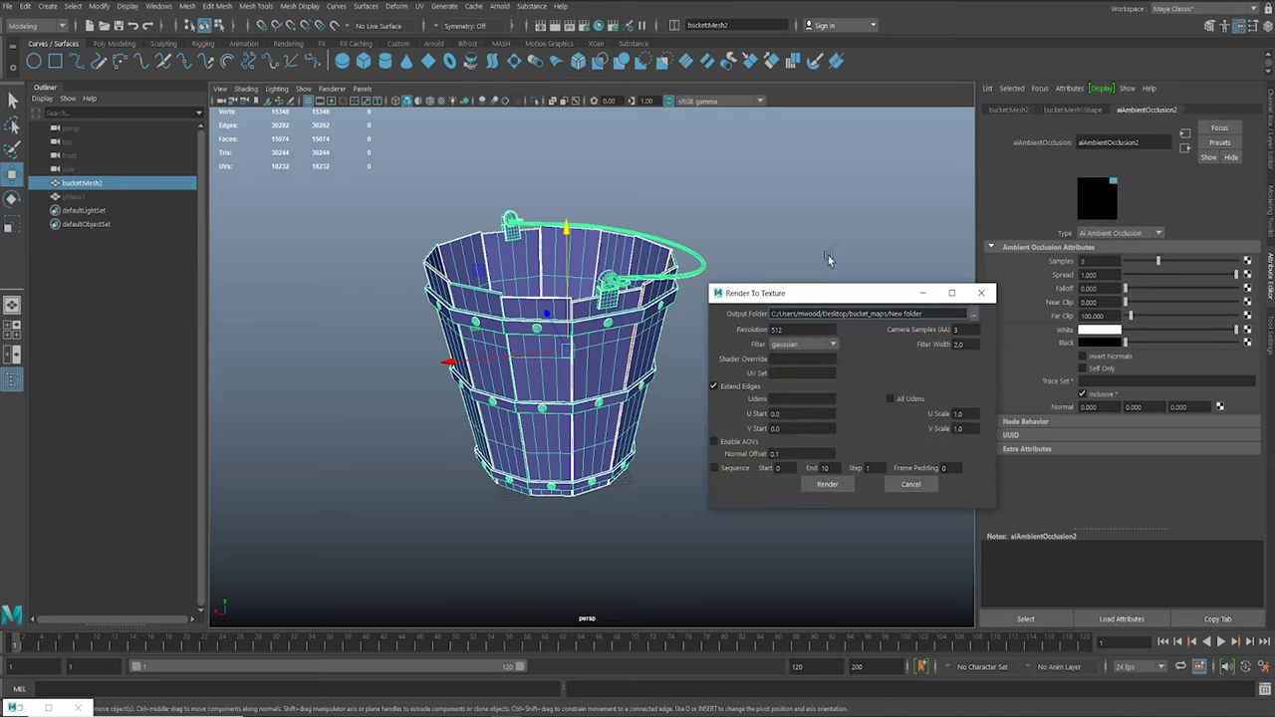
# Create a folder named AO inside bucket_maps and choose it as the output folder for the texture bake.
pyautogui.moveTo(924, 314); pyautogui.dragTo(701, 309)
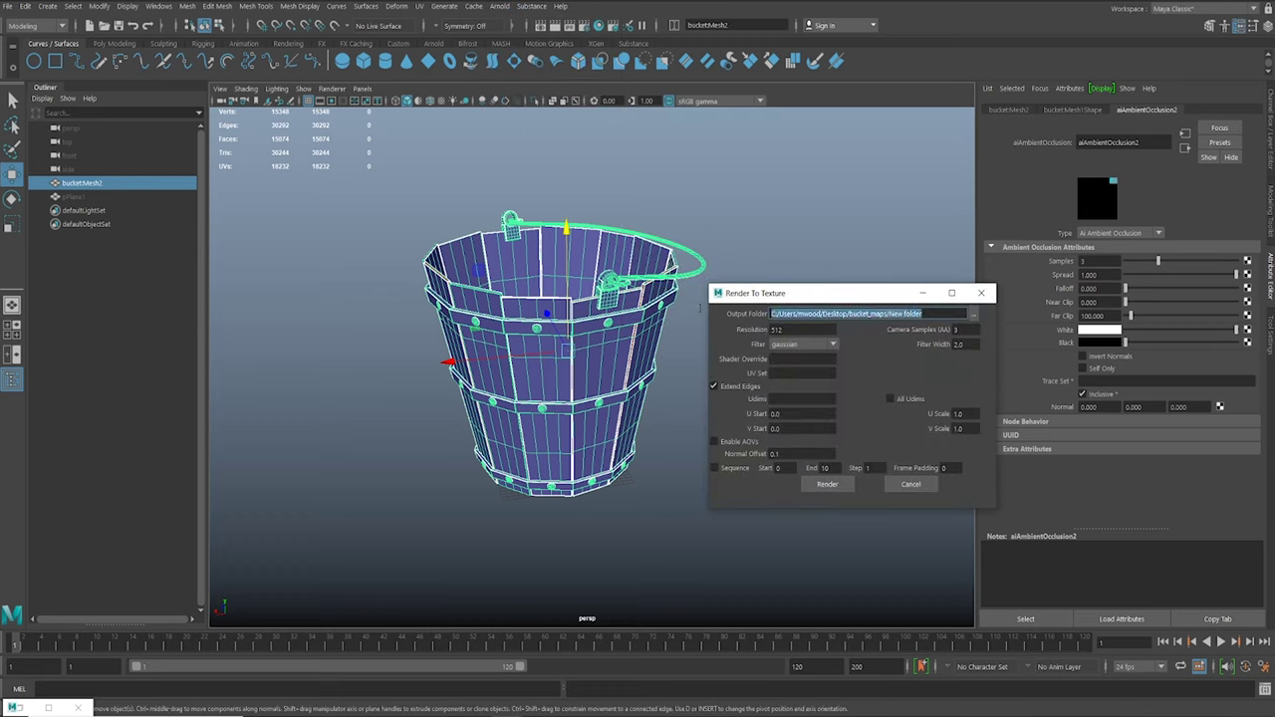
pyautogui.click(973, 314)
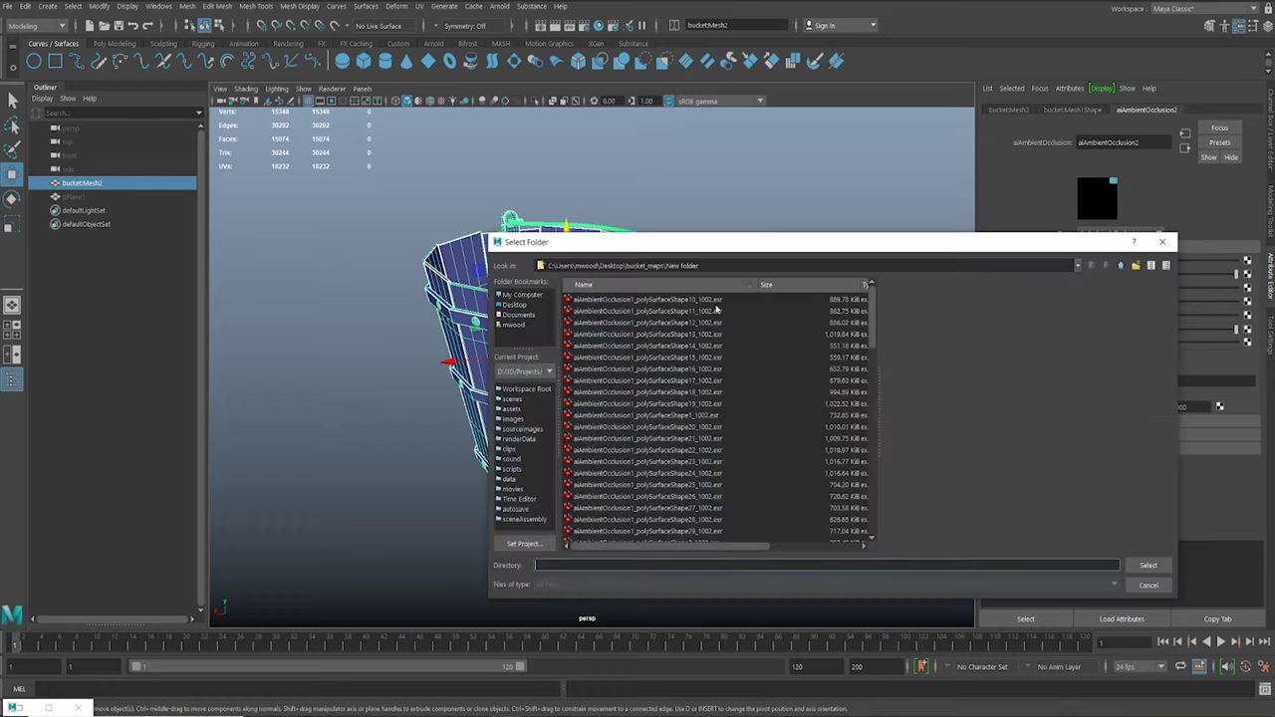
pyautogui.click(1121, 265)
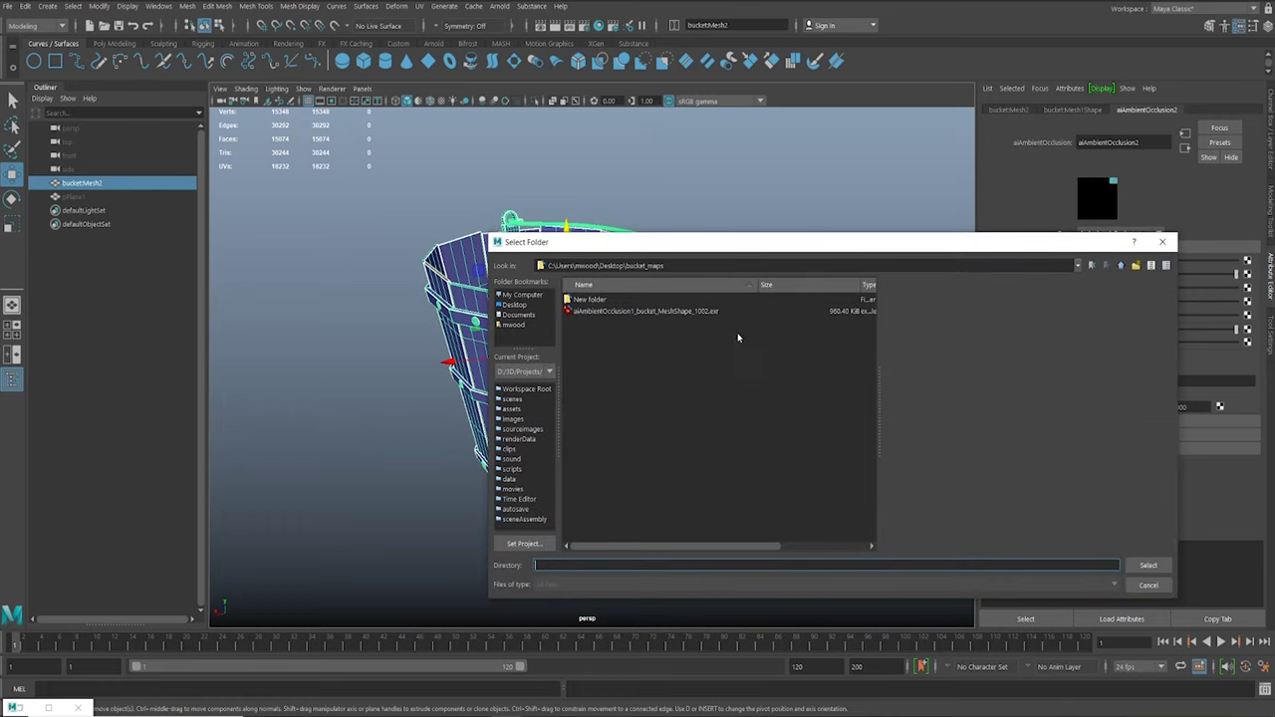
pyautogui.rightClick(627, 343)
pyautogui.click(642, 351)
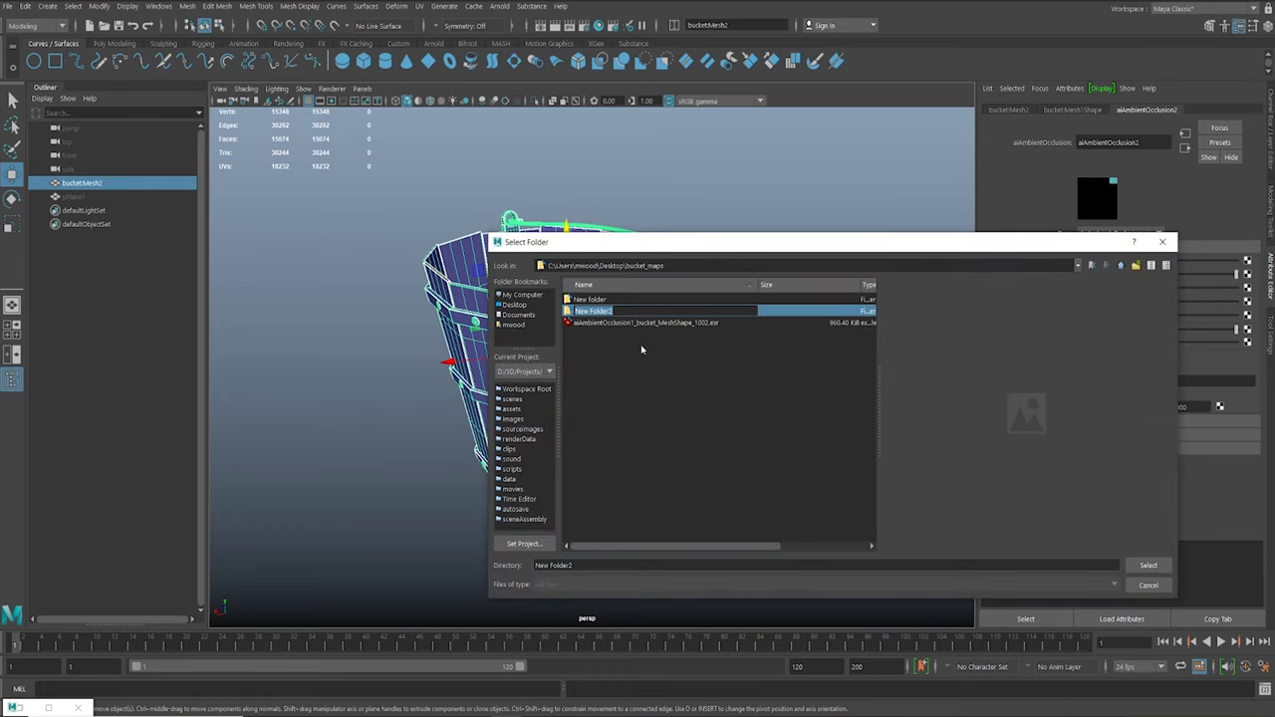
pyautogui.write('AO')
pyautogui.press('Return')
pyautogui.press('Return')
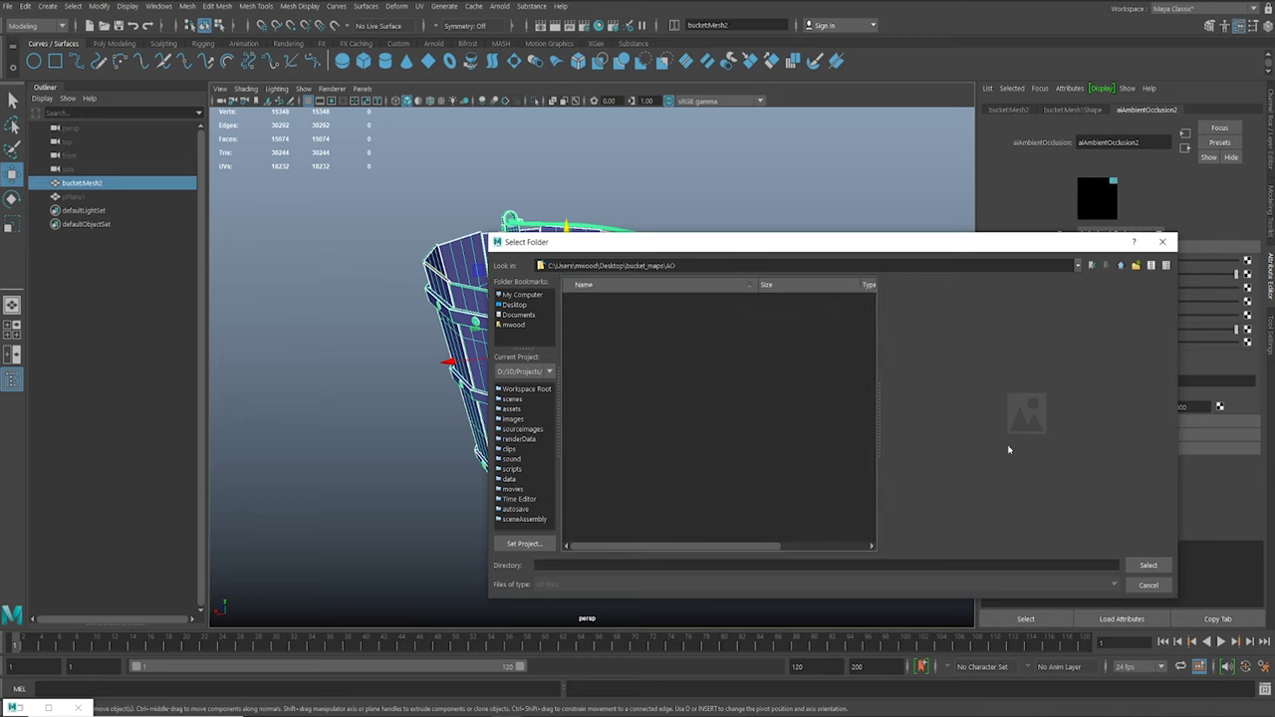
pyautogui.click(1148, 565)
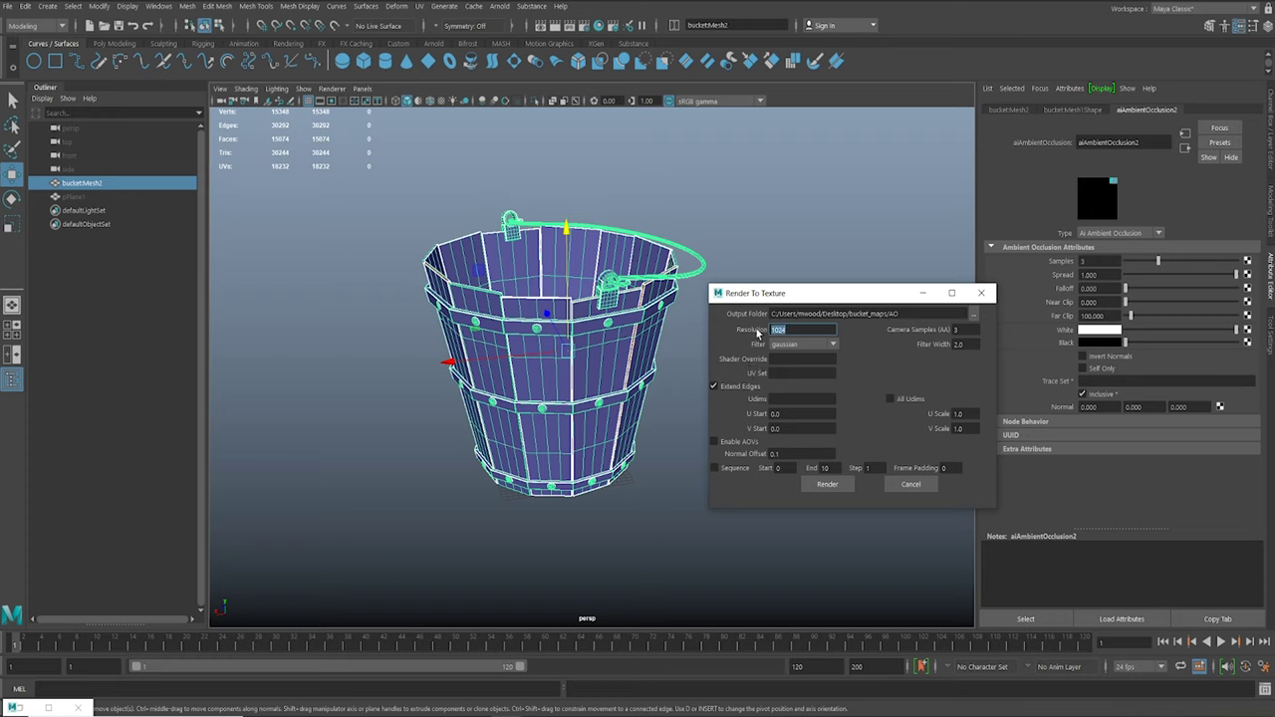
# Set the bake resolution to 1024, check the bucket's UV layout, enable All Udims and render the texture.
pyautogui.press('Tab')
pyautogui.press('Tab')
pyautogui.moveTo(1274, 221); pyautogui.dragTo(506, 170)
pyautogui.keyDown('alt'); pyautogui.moveTo(511, 415); pyautogui.dragTo(644, 395, button='middle'); pyautogui.keyUp('alt')
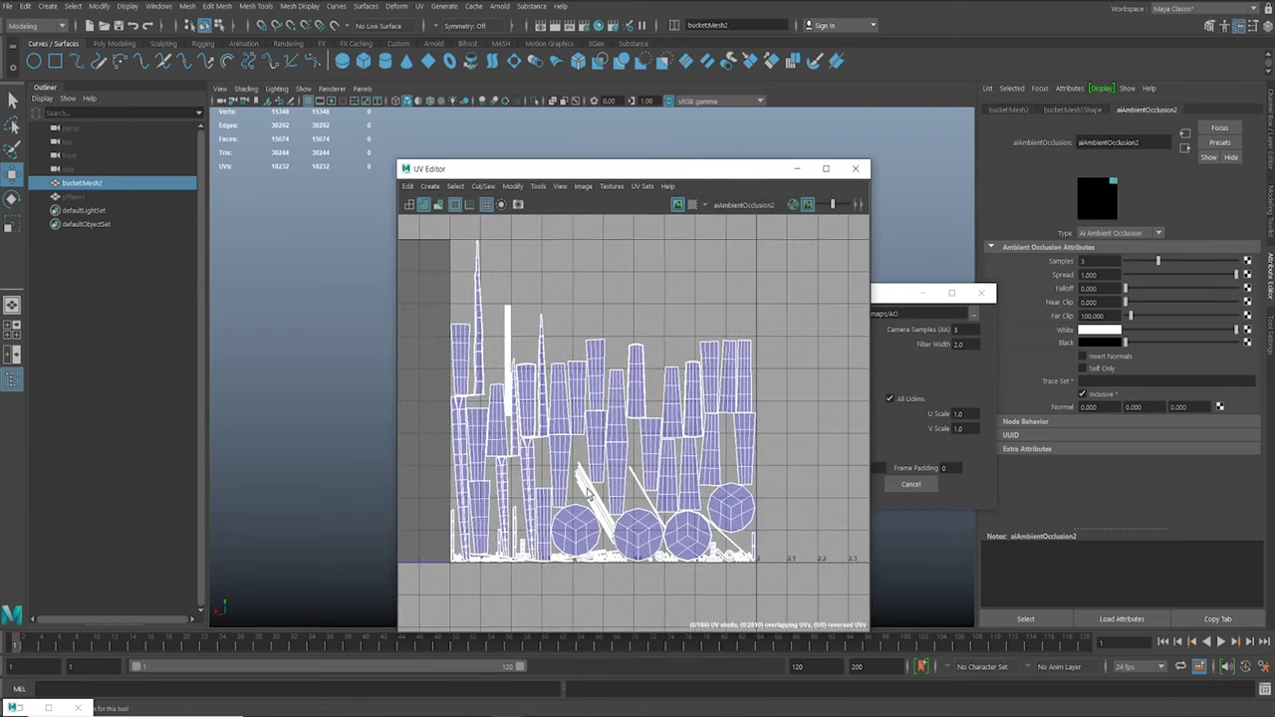
pyautogui.moveTo(667, 171); pyautogui.dragTo(1274, 291)
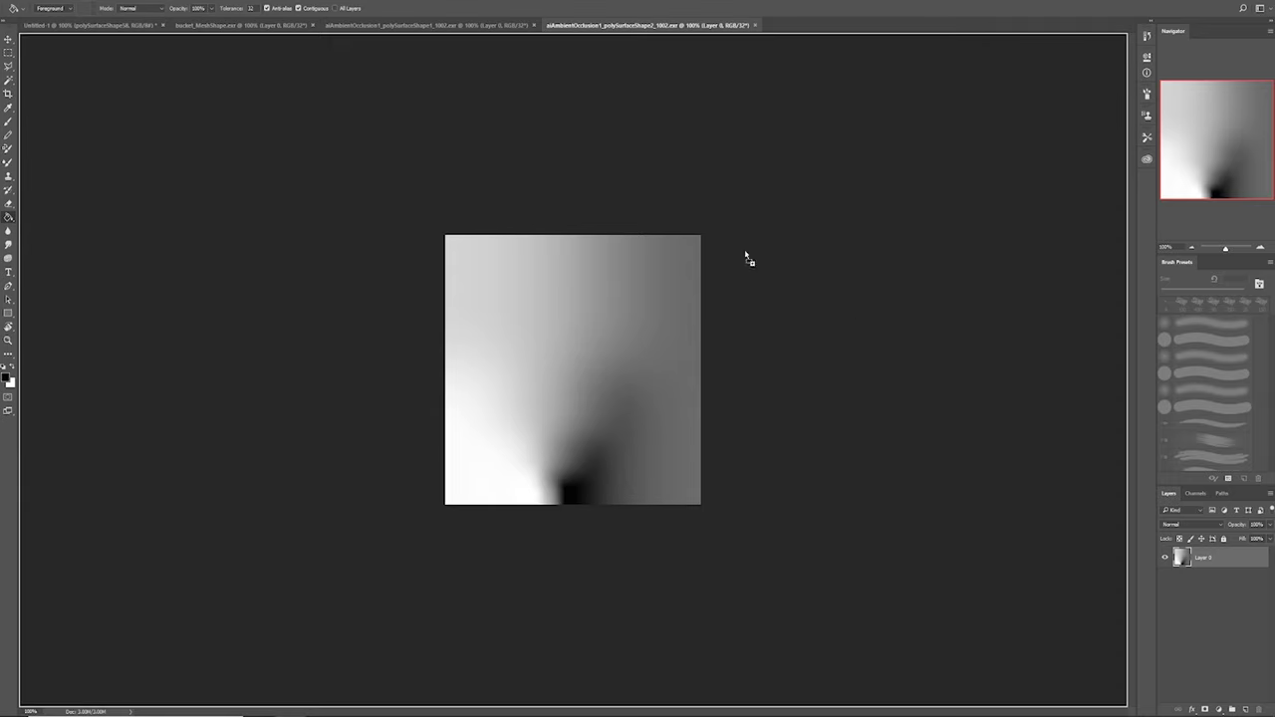
# Switch to Photoshop and open the baked ambient occlusion EXR with its alpha channel data read as transparency.
pyautogui.moveTo(748, 256); pyautogui.dragTo(843, 14)
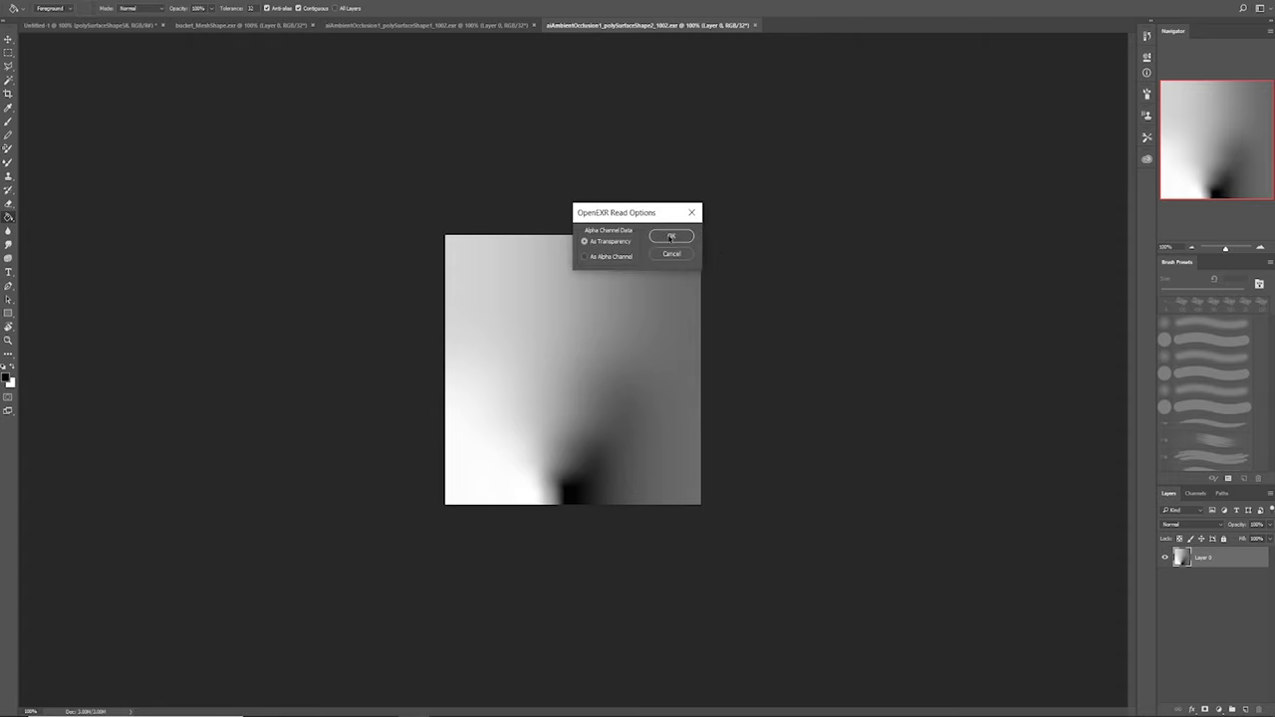
pyautogui.click(671, 237)
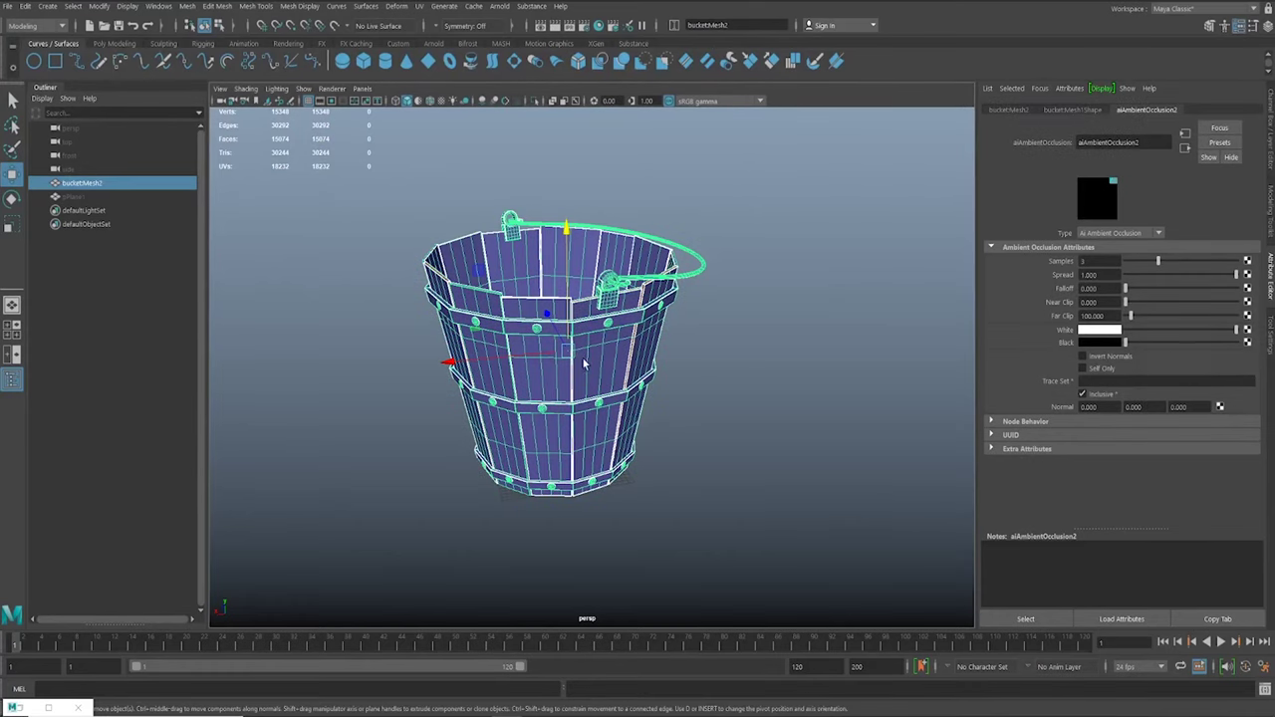
# Switch back to Maya and assign a new Surface Shader to the bucket mesh.
pyautogui.rightClick(579, 357)
pyautogui.moveTo(573, 686)
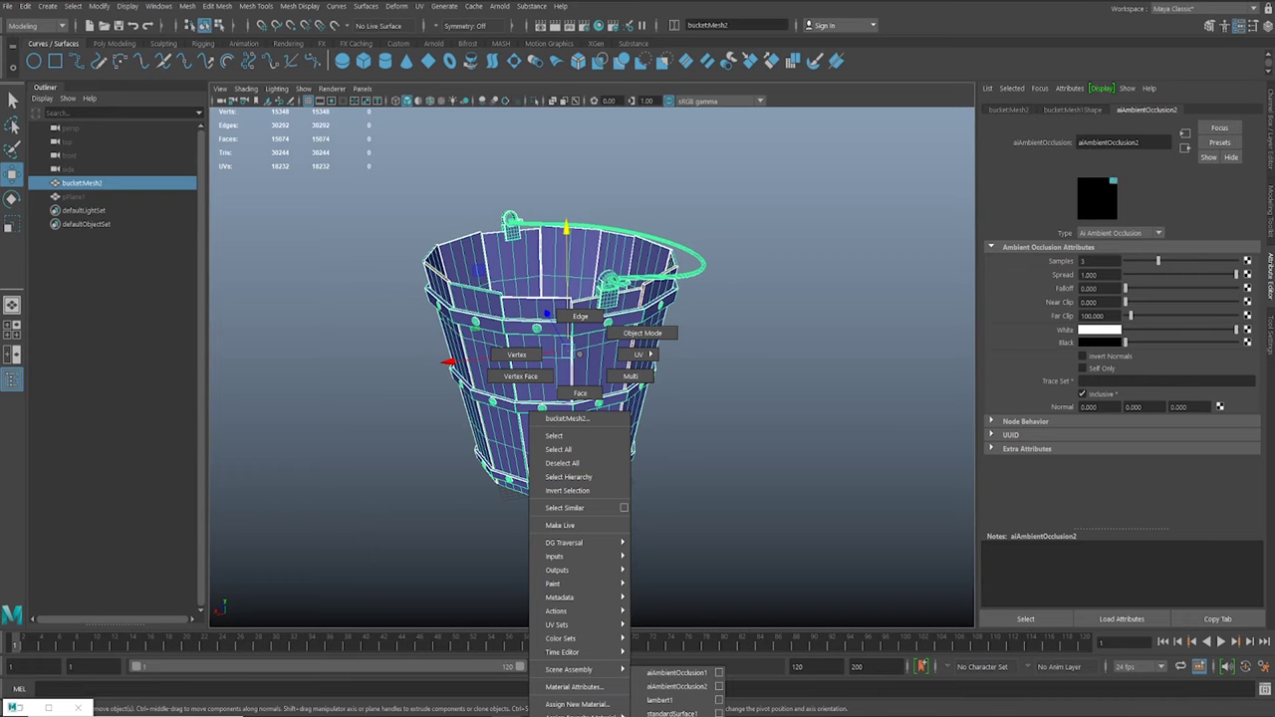
pyautogui.moveTo(583, 714)
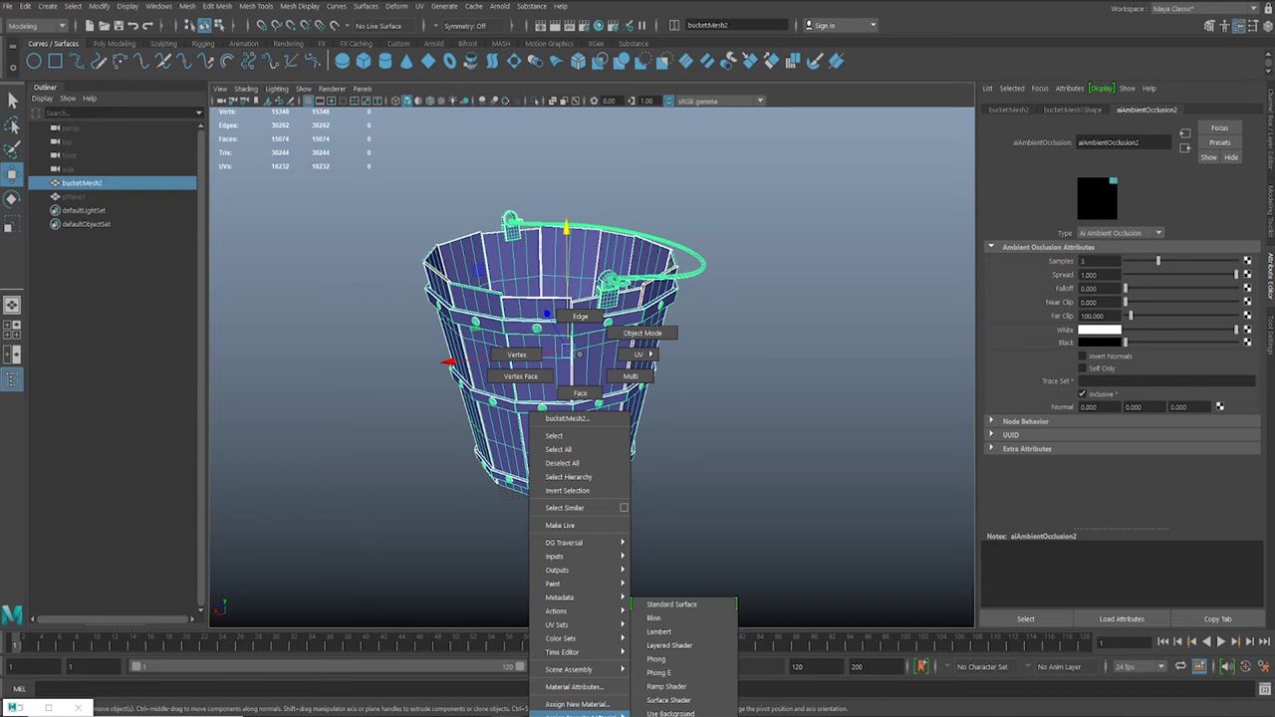
pyautogui.click(666, 702)
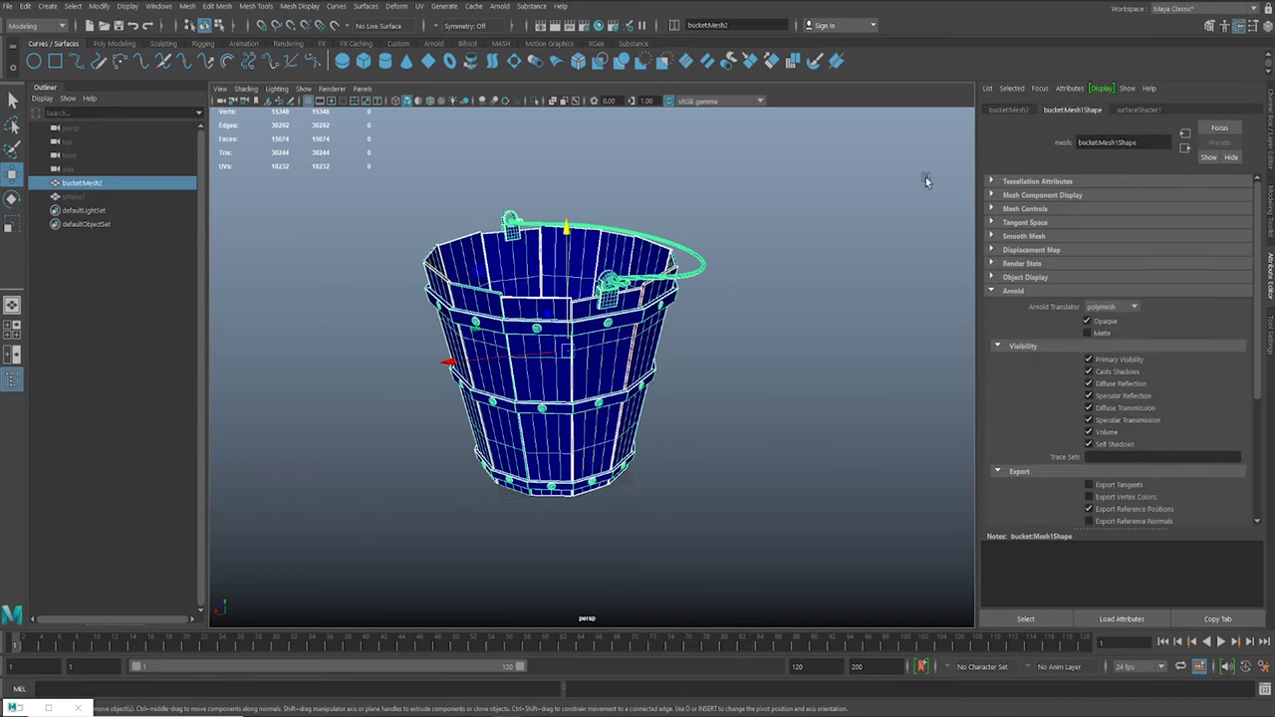
# Connect a new file texture to the surface shader's Out Color.
pyautogui.click(1139, 110)
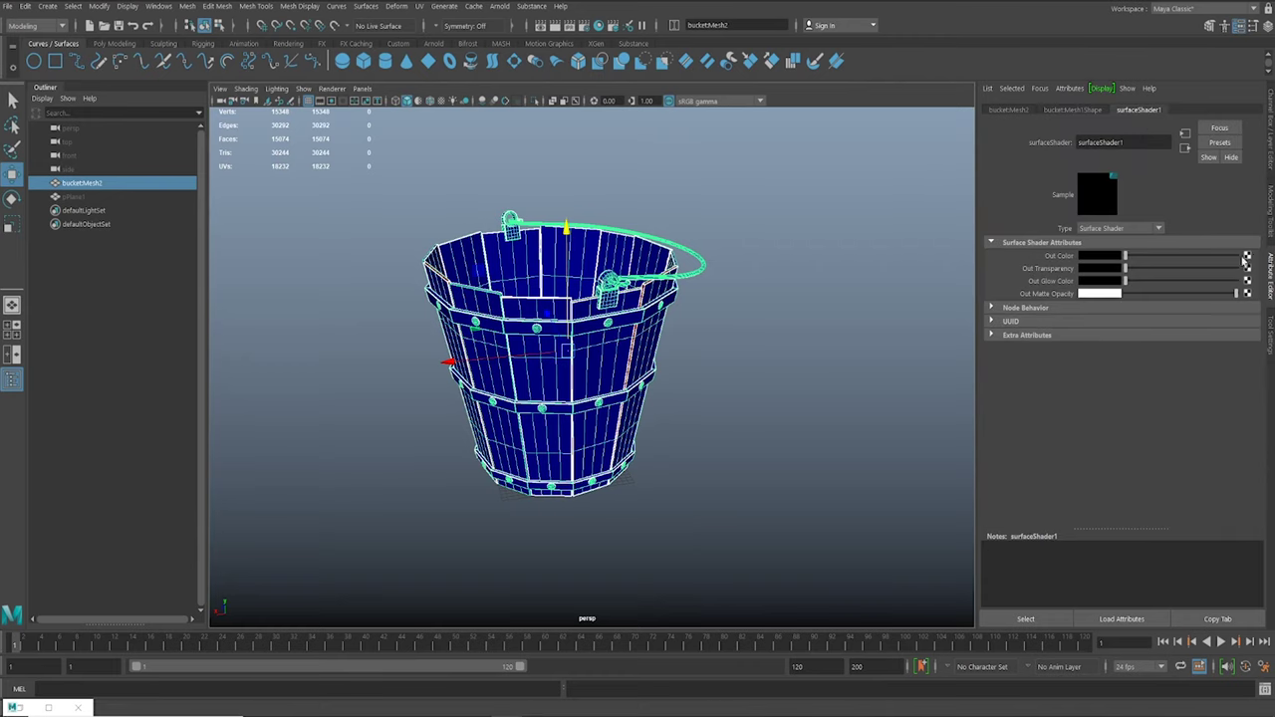
pyautogui.click(1247, 259)
pyautogui.click(416, 277)
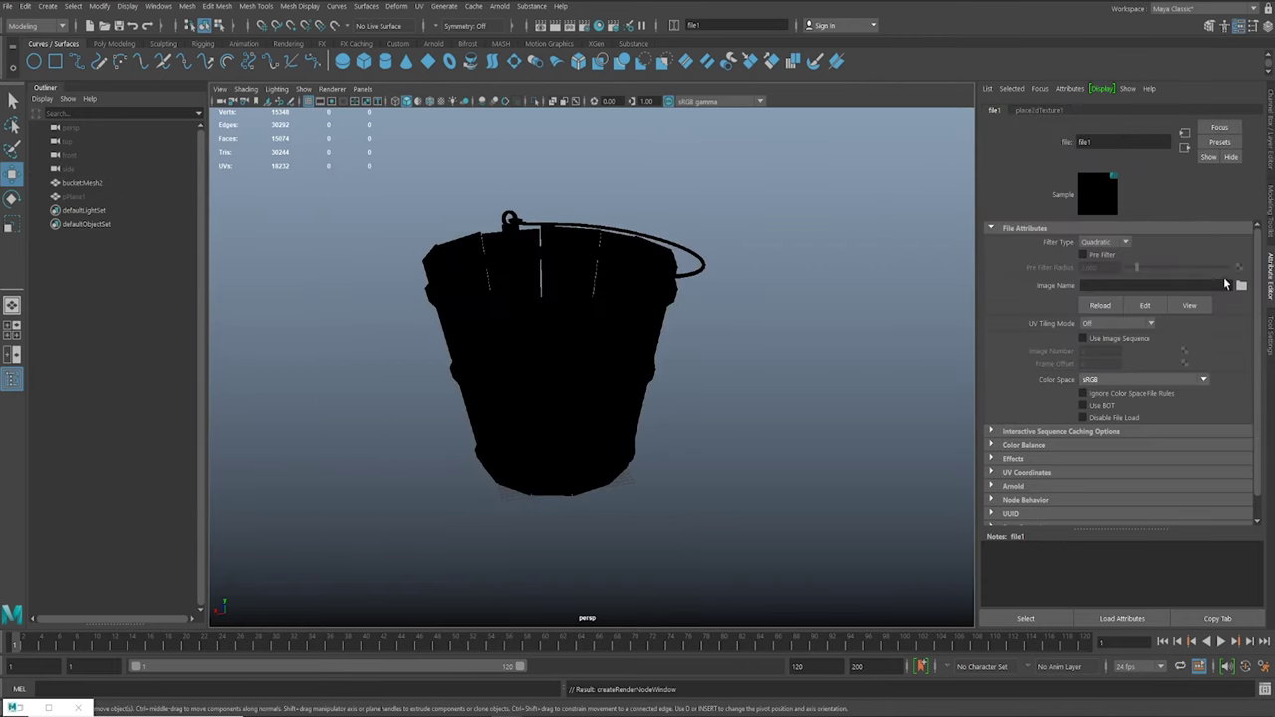
# Load aiAmbientOcclusion2_bucket_Mesh1Shape_1002.exr from the Desktop folder bucket_maps\AO into the file texture and show textures in the viewport.
pyautogui.click(1241, 287)
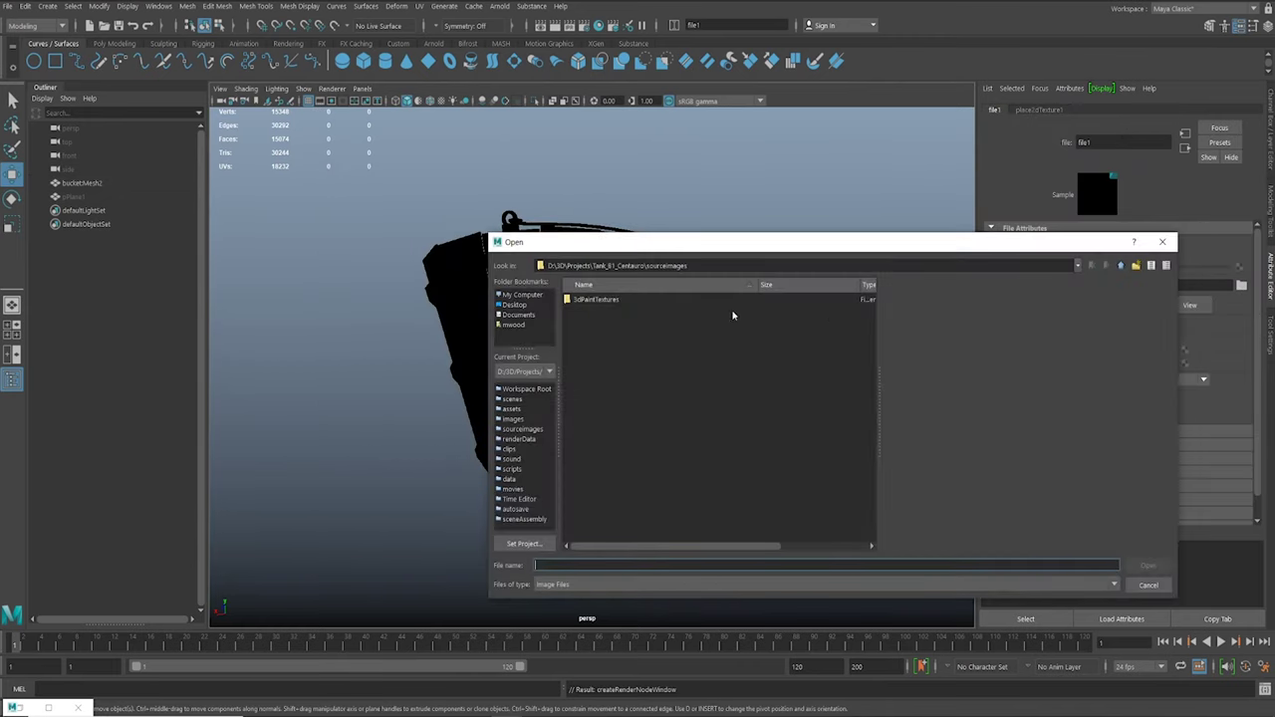
pyautogui.click(528, 306)
pyautogui.doubleClick(592, 326)
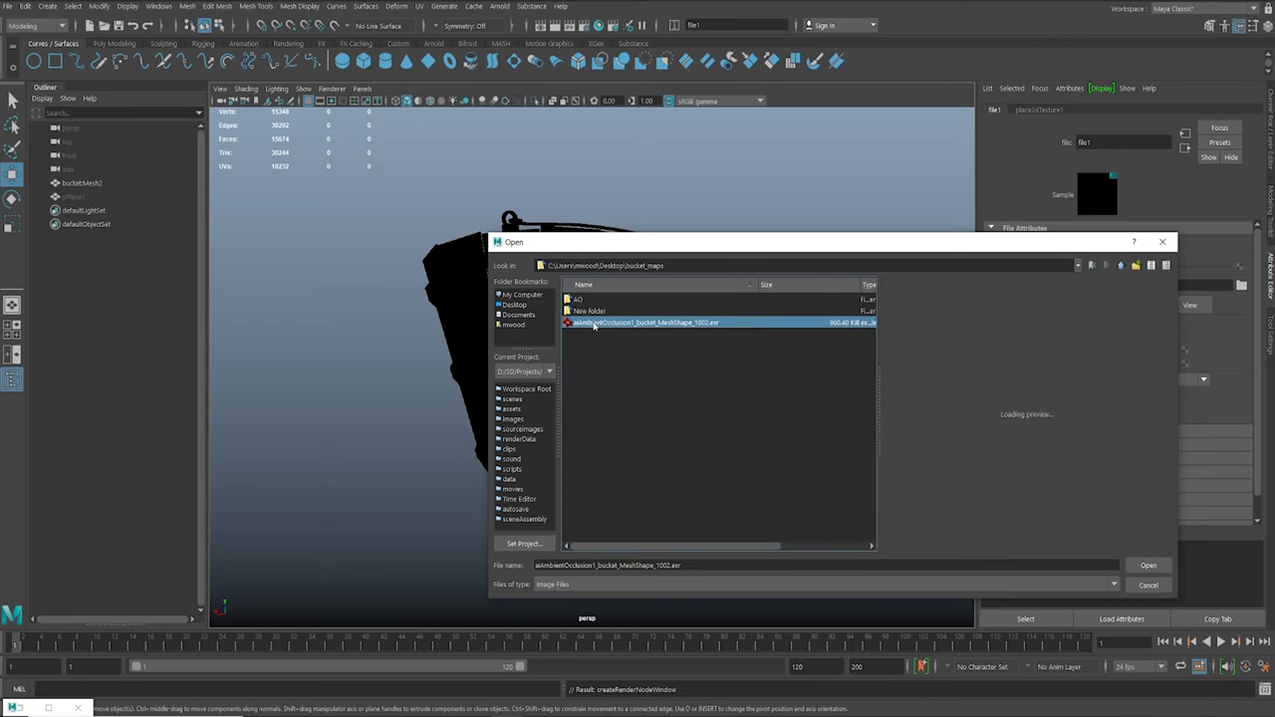
pyautogui.click(584, 310)
pyautogui.doubleClick(582, 300)
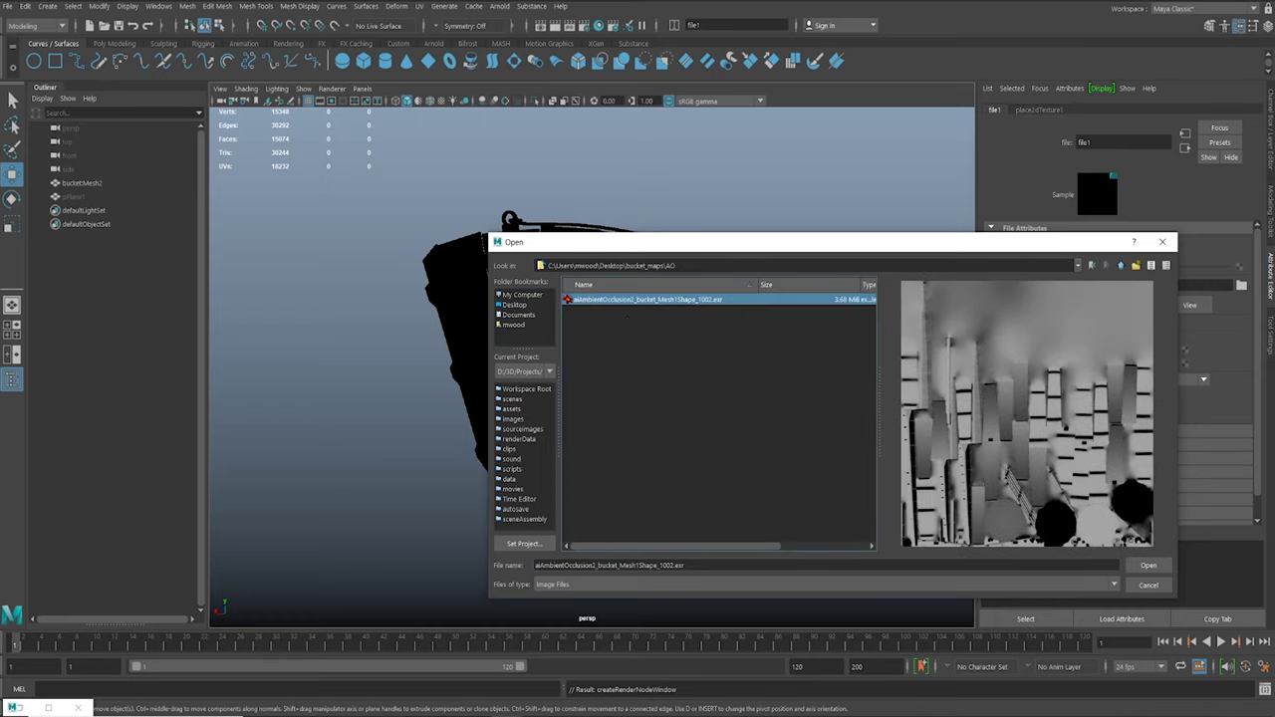
pyautogui.click(1148, 565)
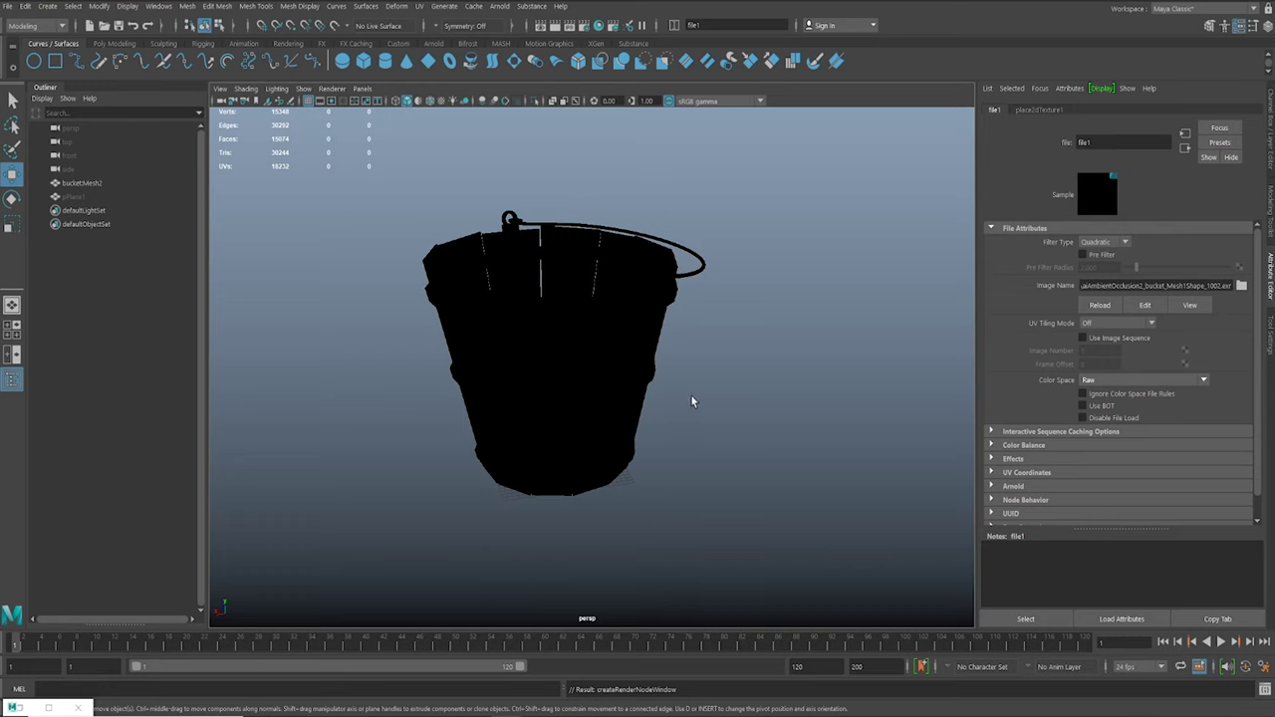
pyautogui.press('6')
# Examine the baked ambient occlusion around the bucket's staves, bands, rivets and interior from several angles.
pyautogui.moveTo(650, 389)
pyautogui.keyDown('alt'); pyautogui.mouseDown()
pyautogui.moveTo(739, 324)
pyautogui.moveTo(650, 376)
pyautogui.mouseUp(); pyautogui.keyUp('alt')
pyautogui.scroll(3, 650, 377)
pyautogui.click(621, 384)
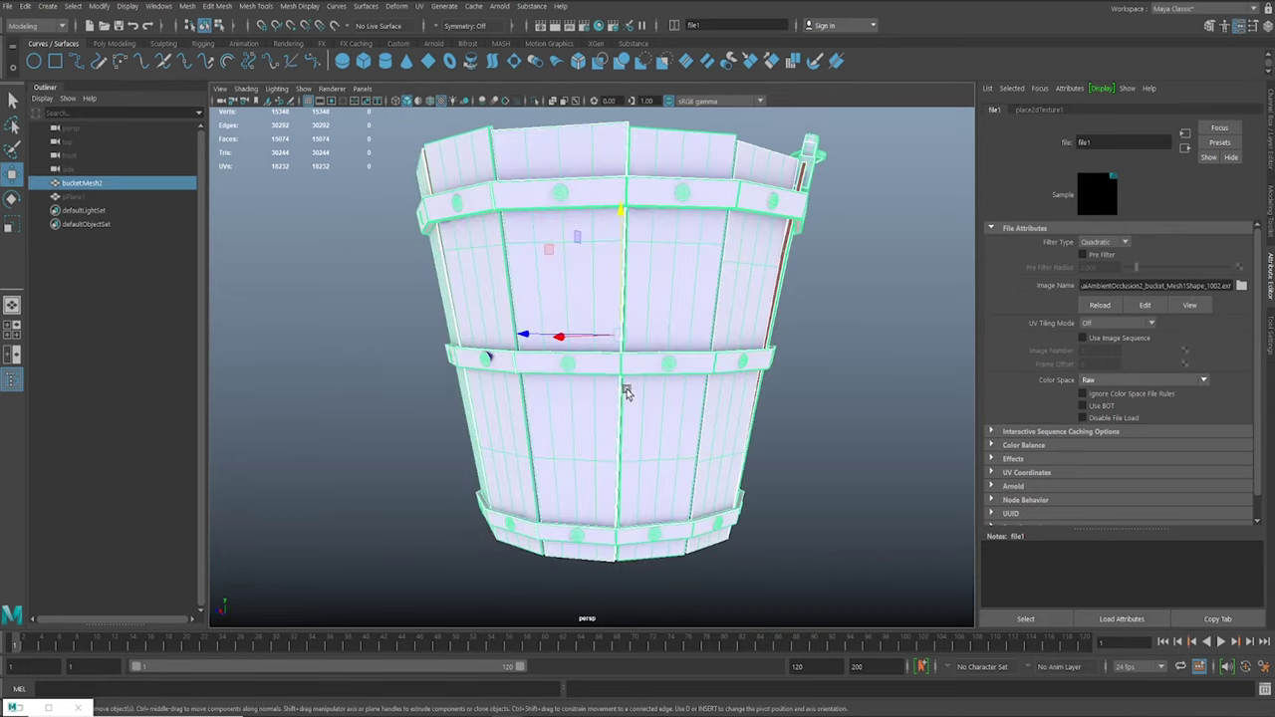
pyautogui.scroll(-2, 746, 409)
pyautogui.click(793, 396)
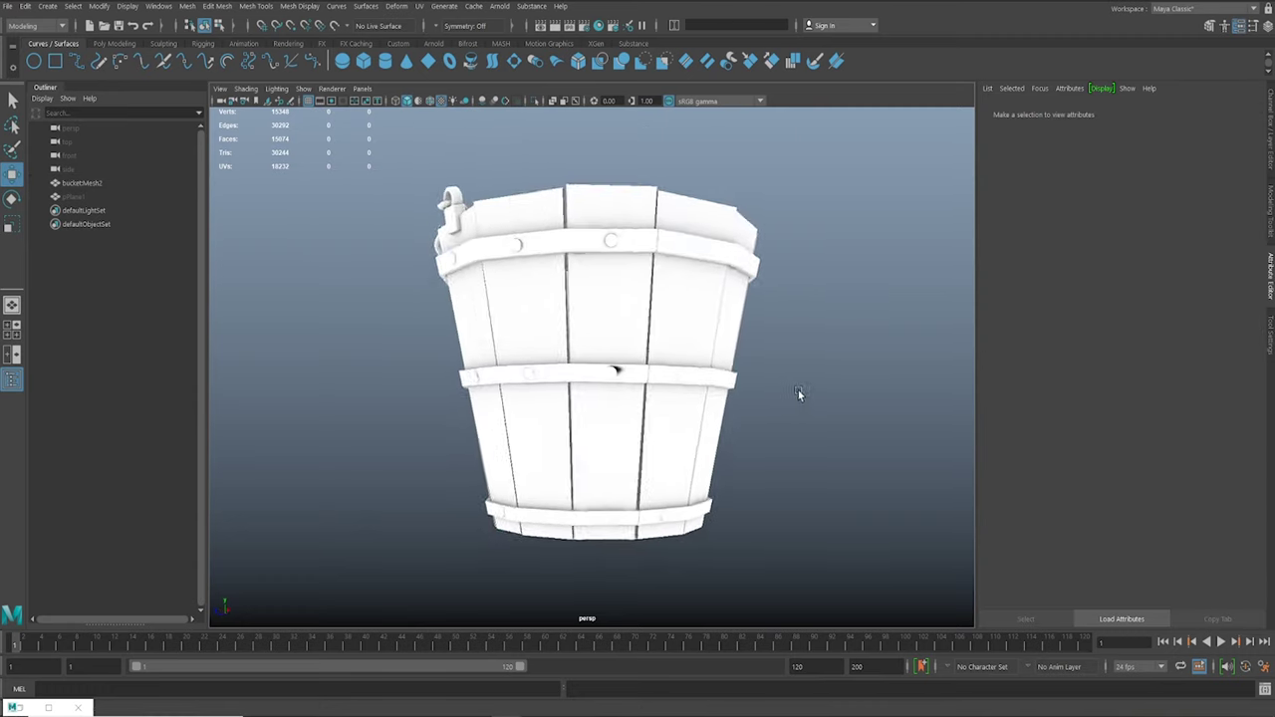
pyautogui.scroll(4, 783, 499)
pyautogui.keyDown('alt'); pyautogui.moveTo(607, 403); pyautogui.dragTo(513, 397); pyautogui.keyUp('alt')
pyautogui.scroll(-3, 513, 397)
pyautogui.moveTo(588, 371)
pyautogui.keyDown('alt'); pyautogui.mouseDown()
pyautogui.moveTo(409, 354)
pyautogui.moveTo(498, 315)
pyautogui.moveTo(655, 355)
pyautogui.moveTo(584, 356)
pyautogui.mouseUp(); pyautogui.keyUp('alt')
pyautogui.scroll(5, 490, 366)
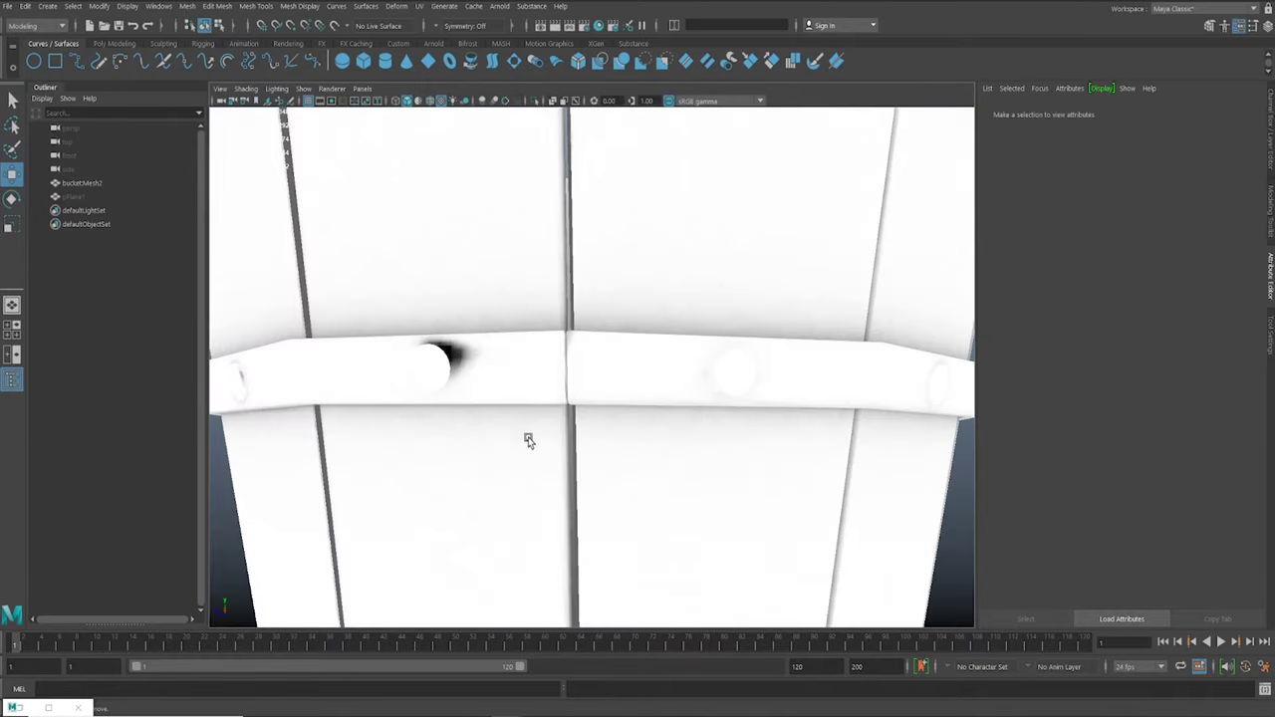
pyautogui.keyDown('alt'); pyautogui.moveTo(528, 441); pyautogui.dragTo(589, 489); pyautogui.keyUp('alt')
pyautogui.scroll(-5, 583, 438)
pyautogui.keyDown('alt'); pyautogui.moveTo(575, 382); pyautogui.dragTo(698, 369); pyautogui.keyUp('alt')
pyautogui.scroll(3, 583, 368)
pyautogui.keyDown('alt'); pyautogui.moveTo(616, 366); pyautogui.dragTo(538, 367); pyautogui.keyUp('alt')
pyautogui.scroll(-5, 420, 298)
pyautogui.keyDown('alt'); pyautogui.moveTo(420, 298); pyautogui.dragTo(492, 328); pyautogui.keyUp('alt')
pyautogui.click(618, 380)
pyautogui.keyDown('alt'); pyautogui.moveTo(615, 382); pyautogui.dragTo(660, 425); pyautogui.keyUp('alt')
pyautogui.click(672, 424)
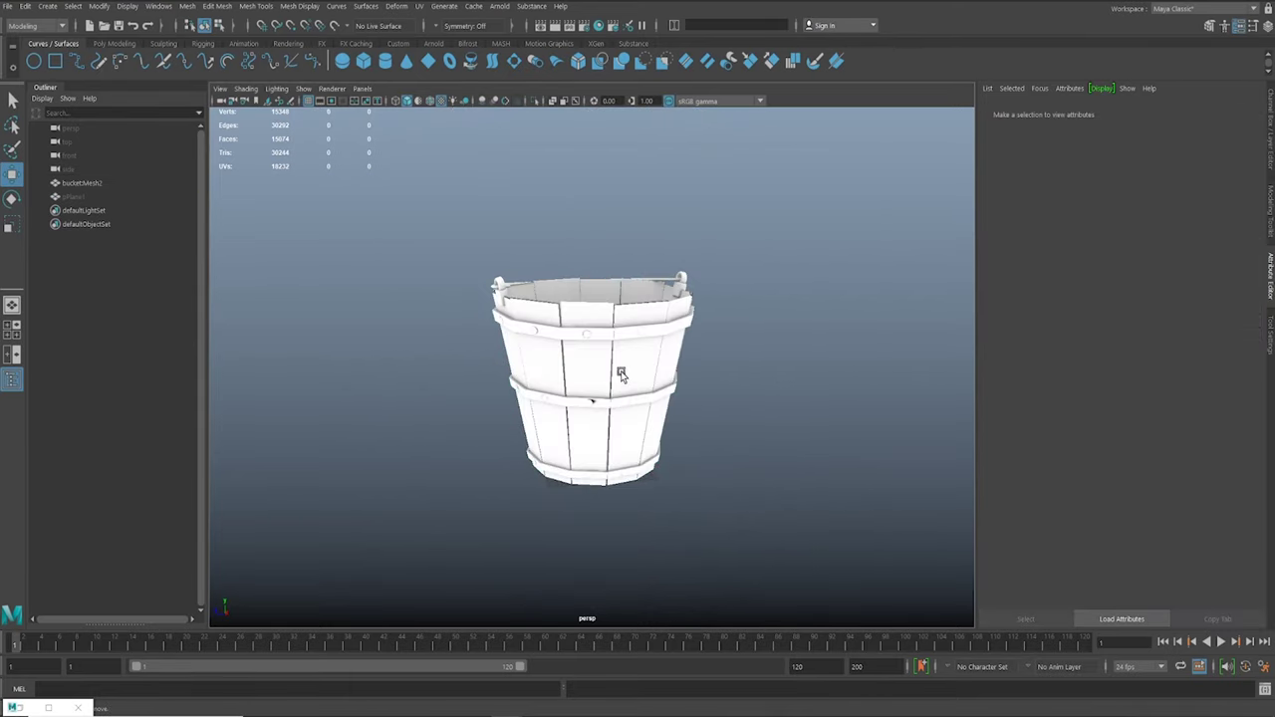
# Separate the combined bucket mesh into its individual parts.
pyautogui.click(622, 375)
pyautogui.scroll(3, 637, 368)
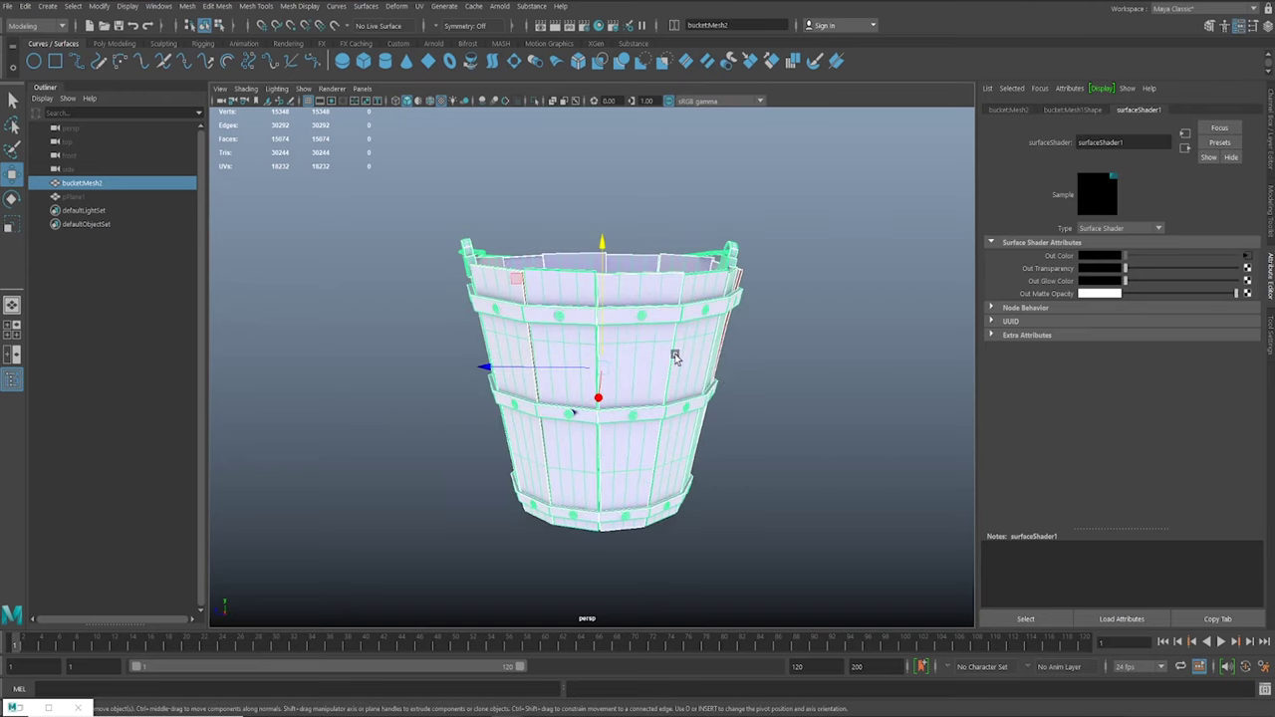
pyautogui.scroll(-3, 675, 356)
pyautogui.keyDown('alt'); pyautogui.moveTo(601, 336); pyautogui.dragTo(569, 358); pyautogui.keyUp('alt')
pyautogui.press('space')
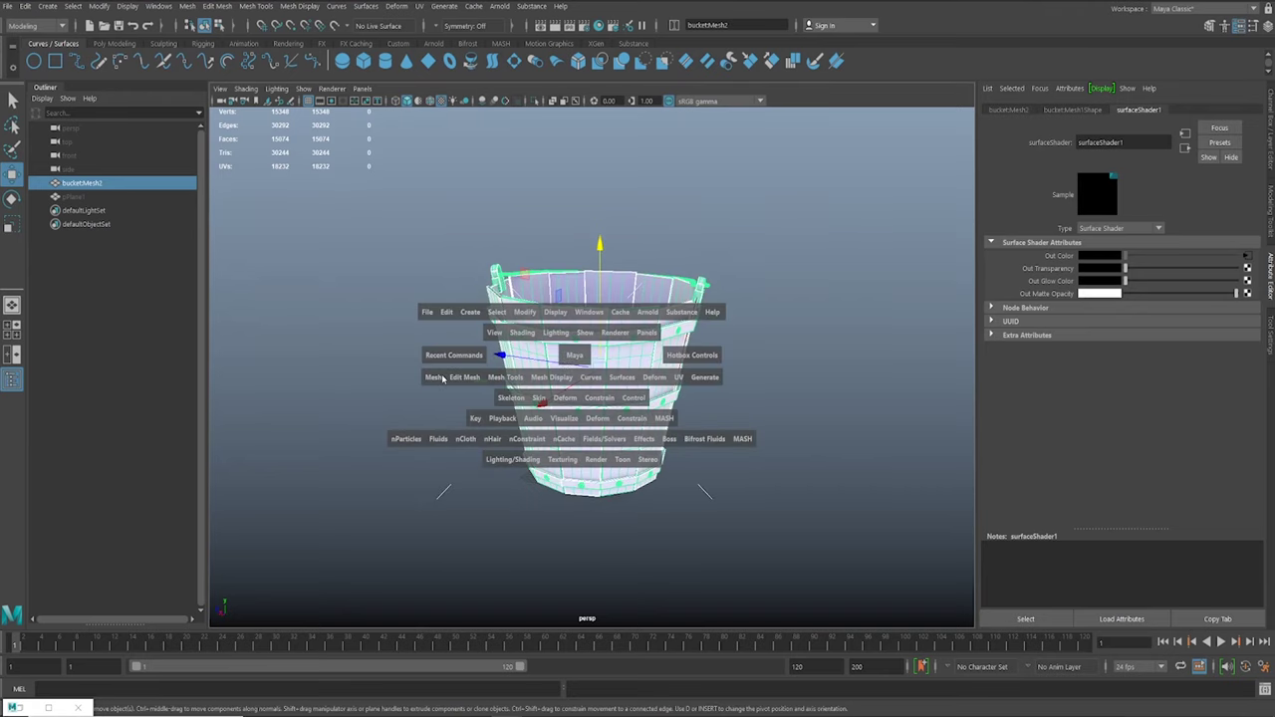
pyautogui.moveTo(443, 376); pyautogui.dragTo(470, 441)
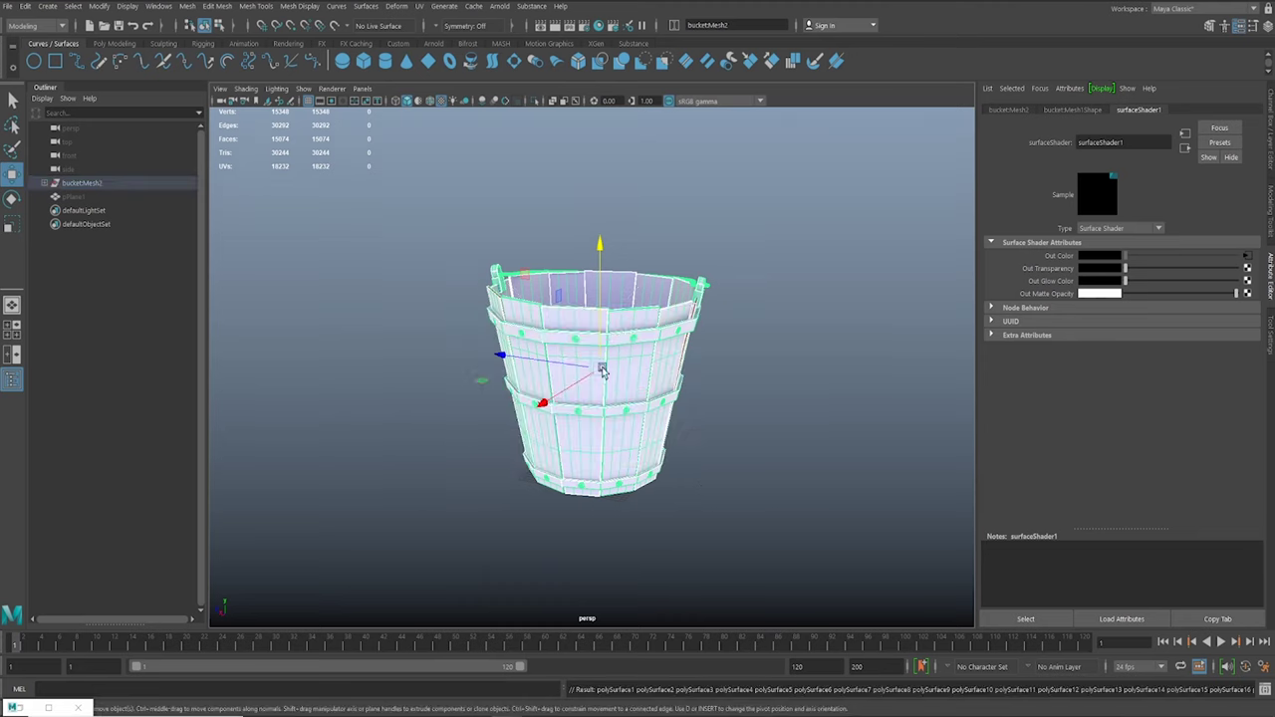
# Select the bucket's handle together with the rings and brackets that hold it.
pyautogui.keyDown('alt'); pyautogui.moveTo(595, 343); pyautogui.dragTo(621, 350, button='middle'); pyautogui.keyUp('alt')
pyautogui.keyDown('alt'); pyautogui.moveTo(621, 349); pyautogui.dragTo(667, 436, button='right'); pyautogui.keyUp('alt')
pyautogui.keyDown('alt'); pyautogui.moveTo(621, 344); pyautogui.dragTo(573, 377, button='middle'); pyautogui.keyUp('alt')
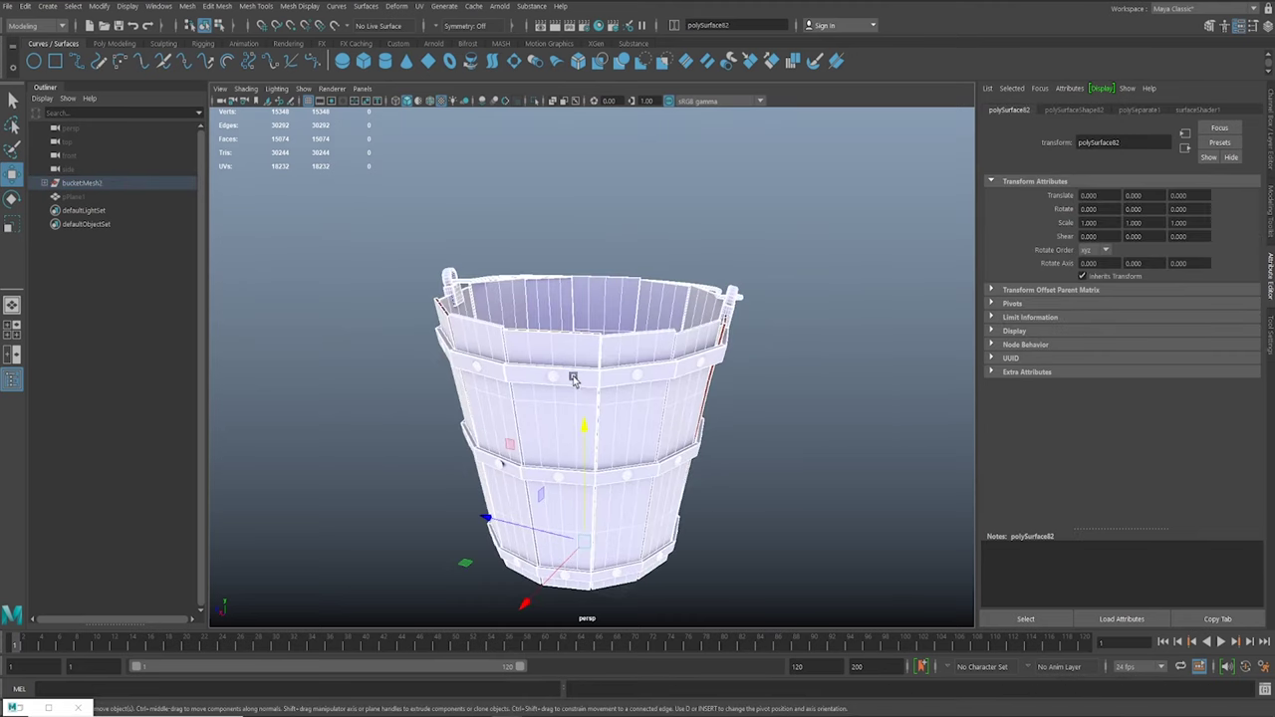
pyautogui.keyDown('alt'); pyautogui.moveTo(573, 377); pyautogui.dragTo(598, 405, button='right'); pyautogui.keyUp('alt')
pyautogui.keyDown('alt'); pyautogui.moveTo(598, 404); pyautogui.dragTo(498, 386); pyautogui.keyUp('alt')
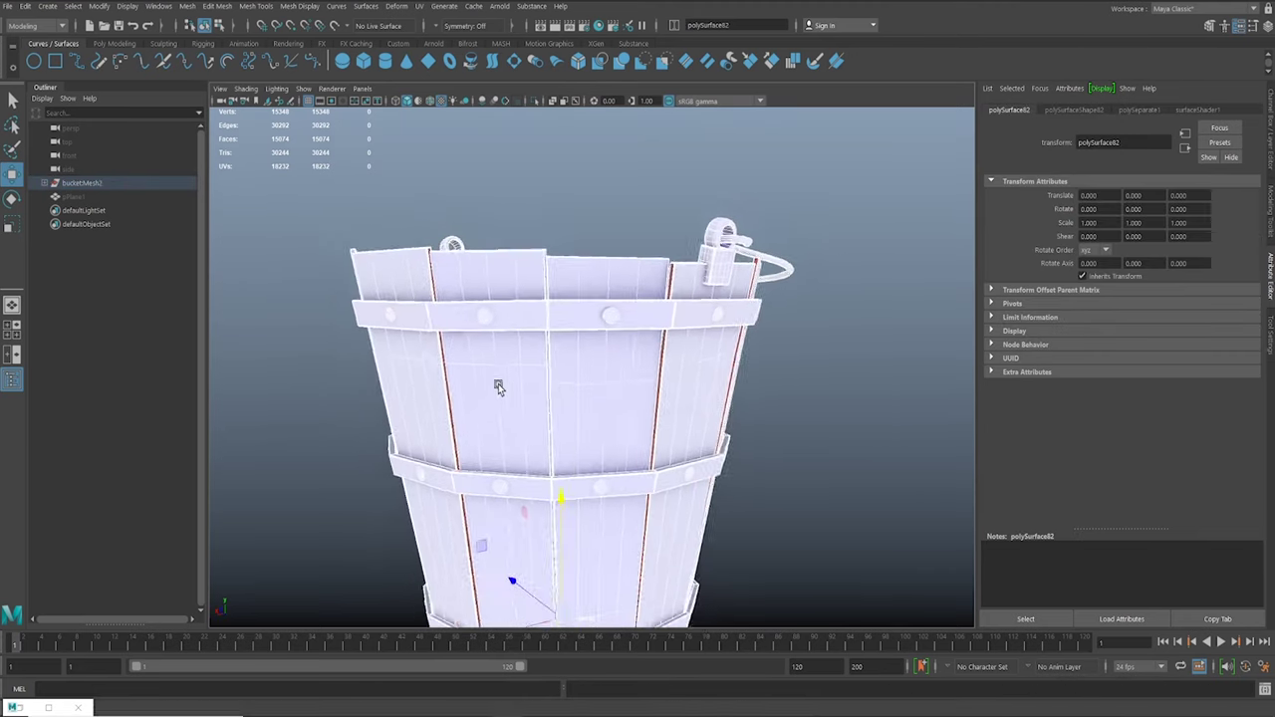
pyautogui.scroll(2, 499, 387)
pyautogui.keyDown('alt'); pyautogui.moveTo(483, 327); pyautogui.dragTo(501, 333, button='middle'); pyautogui.keyUp('alt')
pyautogui.keyDown('alt'); pyautogui.moveTo(501, 332); pyautogui.dragTo(436, 345, button='right'); pyautogui.keyUp('alt')
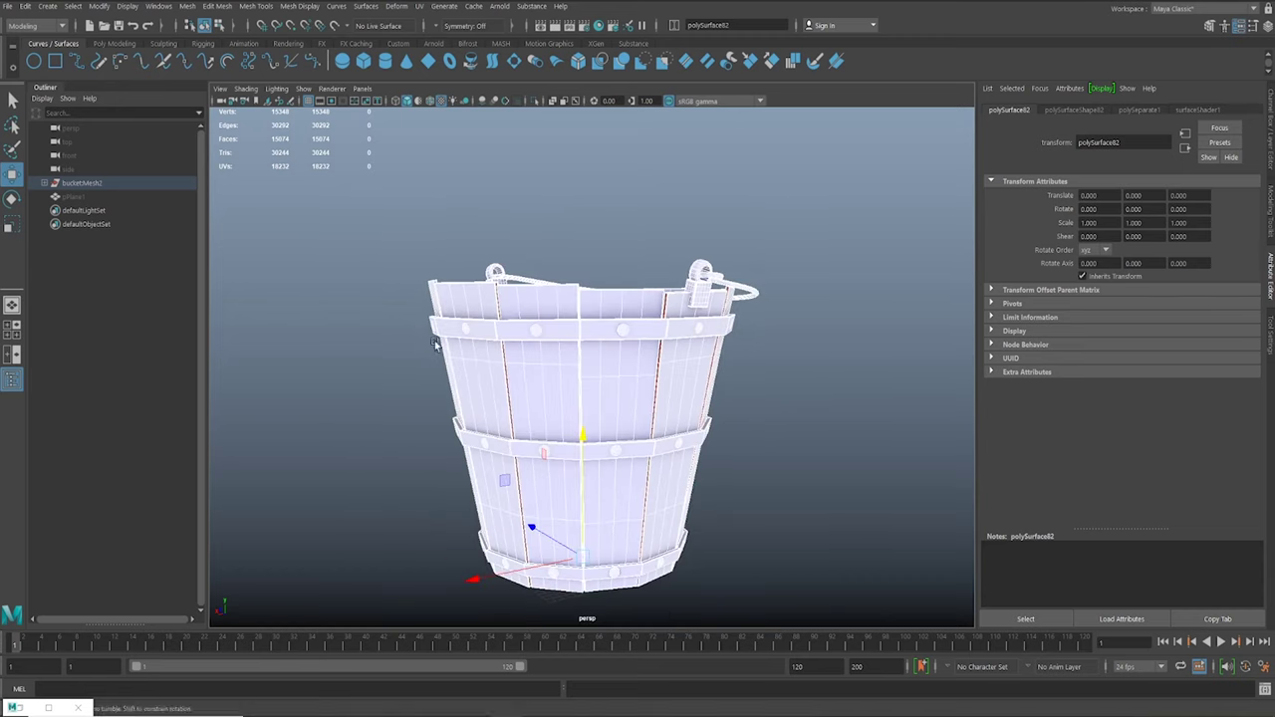
pyautogui.keyDown('alt'); pyautogui.moveTo(436, 345); pyautogui.dragTo(591, 351); pyautogui.keyUp('alt')
pyautogui.click(653, 304)
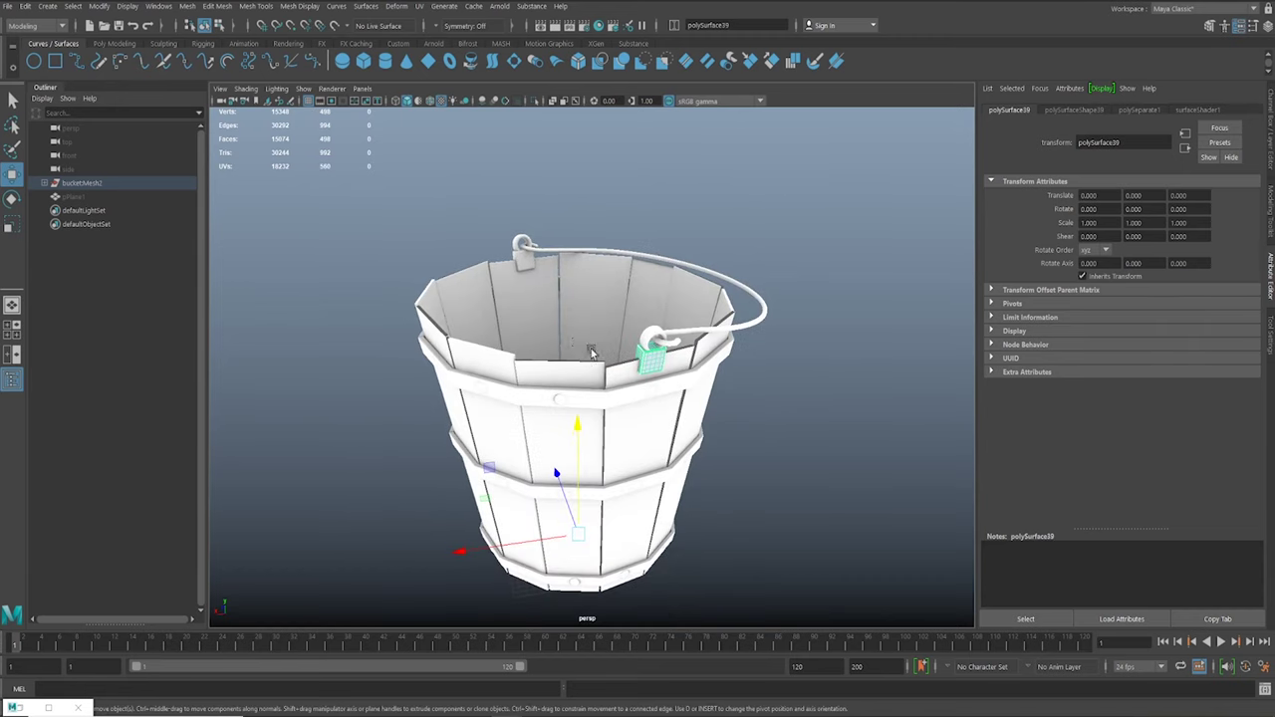
pyautogui.keyDown('alt'); pyautogui.moveTo(595, 311); pyautogui.dragTo(518, 302, button='middle'); pyautogui.keyUp('alt')
pyautogui.keyDown('alt'); pyautogui.moveTo(518, 302); pyautogui.dragTo(549, 362, button='right'); pyautogui.keyUp('alt')
pyautogui.keyDown('alt'); pyautogui.moveTo(549, 362); pyautogui.dragTo(350, 199); pyautogui.keyUp('alt')
pyautogui.keyDown('shift'); pyautogui.click(628, 286); pyautogui.keyUp('shift')
pyautogui.keyDown('shift'); pyautogui.click(415, 221); pyautogui.keyUp('shift')
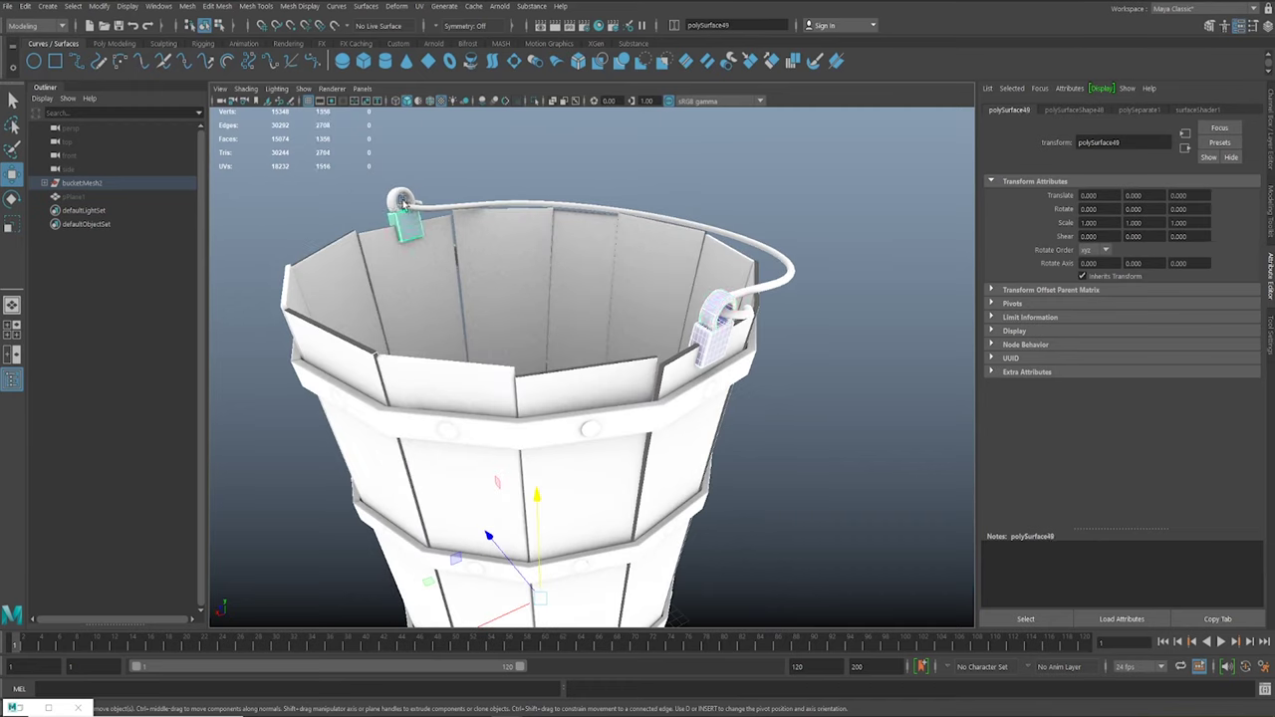
pyautogui.keyDown('shift'); pyautogui.click(457, 207); pyautogui.keyUp('shift')
pyautogui.keyDown('alt'); pyautogui.moveTo(554, 345); pyautogui.dragTo(641, 378); pyautogui.keyUp('alt')
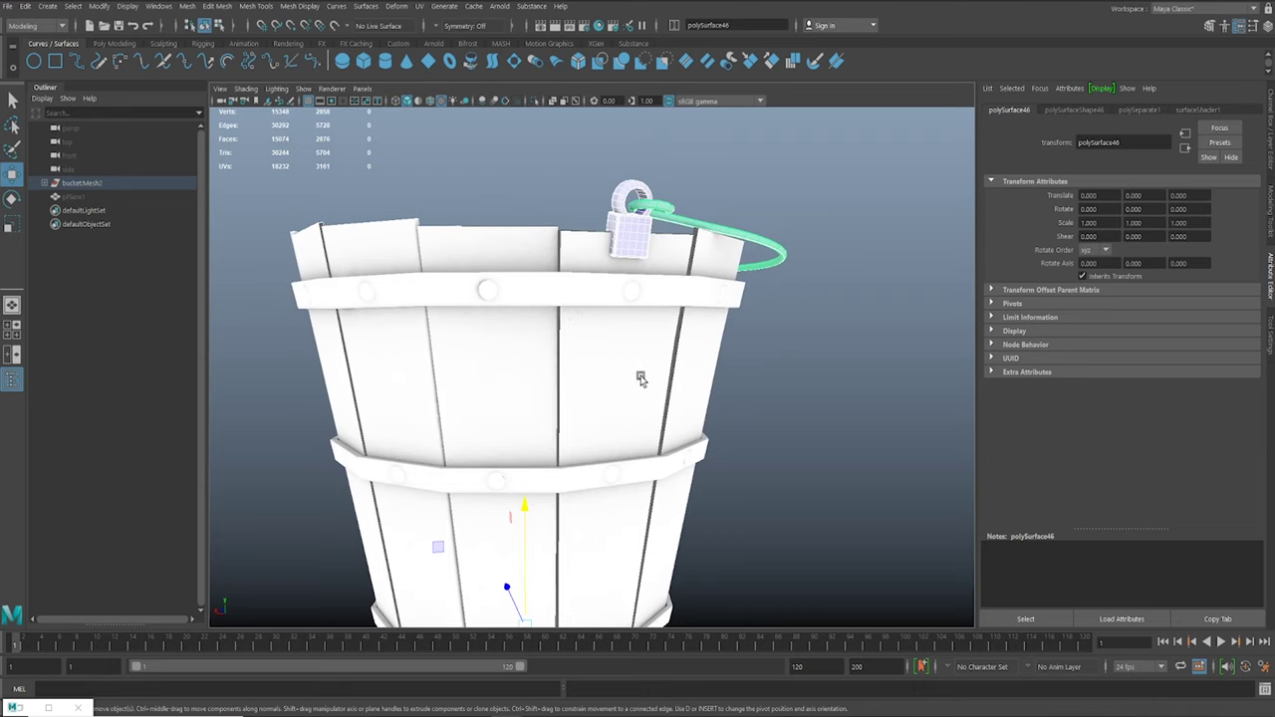
pyautogui.keyDown('alt'); pyautogui.moveTo(488, 364); pyautogui.dragTo(419, 169); pyautogui.keyUp('alt')
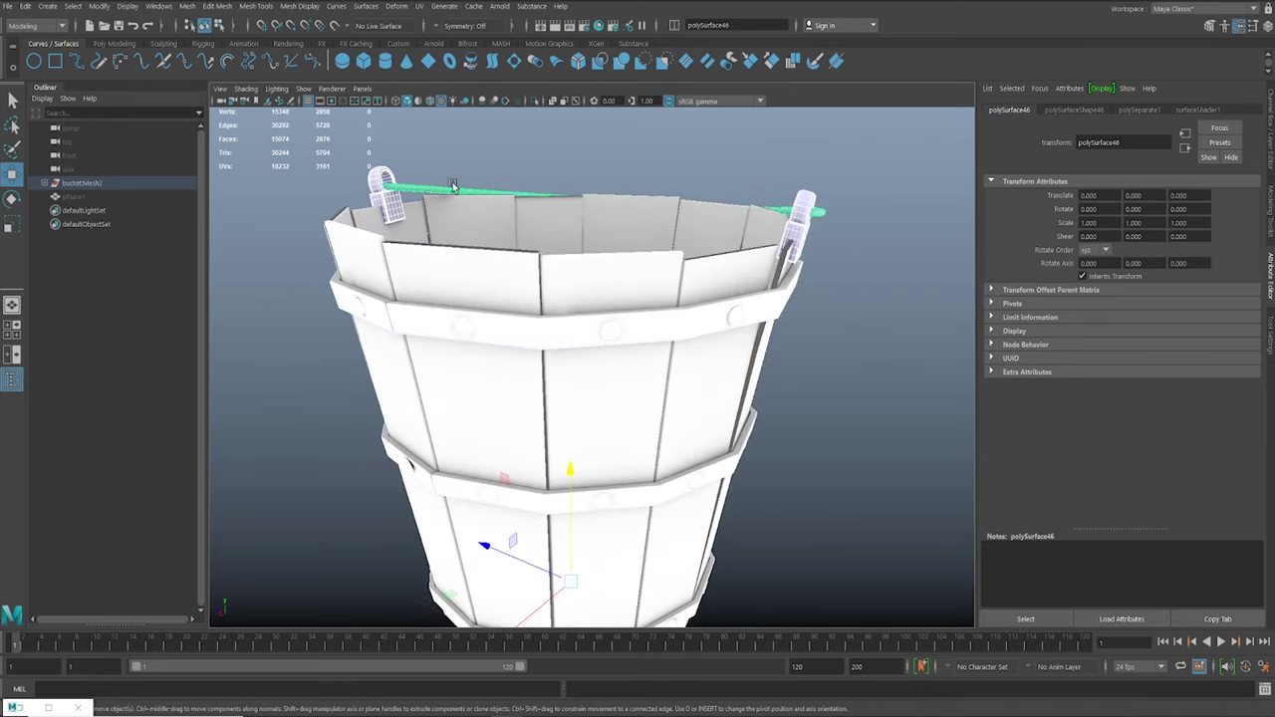
pyautogui.keyDown('alt'); pyautogui.moveTo(585, 342); pyautogui.dragTo(347, 279); pyautogui.keyUp('alt')
pyautogui.keyDown('alt'); pyautogui.moveTo(348, 279); pyautogui.dragTo(305, 267, button='right'); pyautogui.keyUp('alt')
pyautogui.keyDown('alt'); pyautogui.moveTo(412, 280); pyautogui.dragTo(397, 276); pyautogui.keyUp('alt')
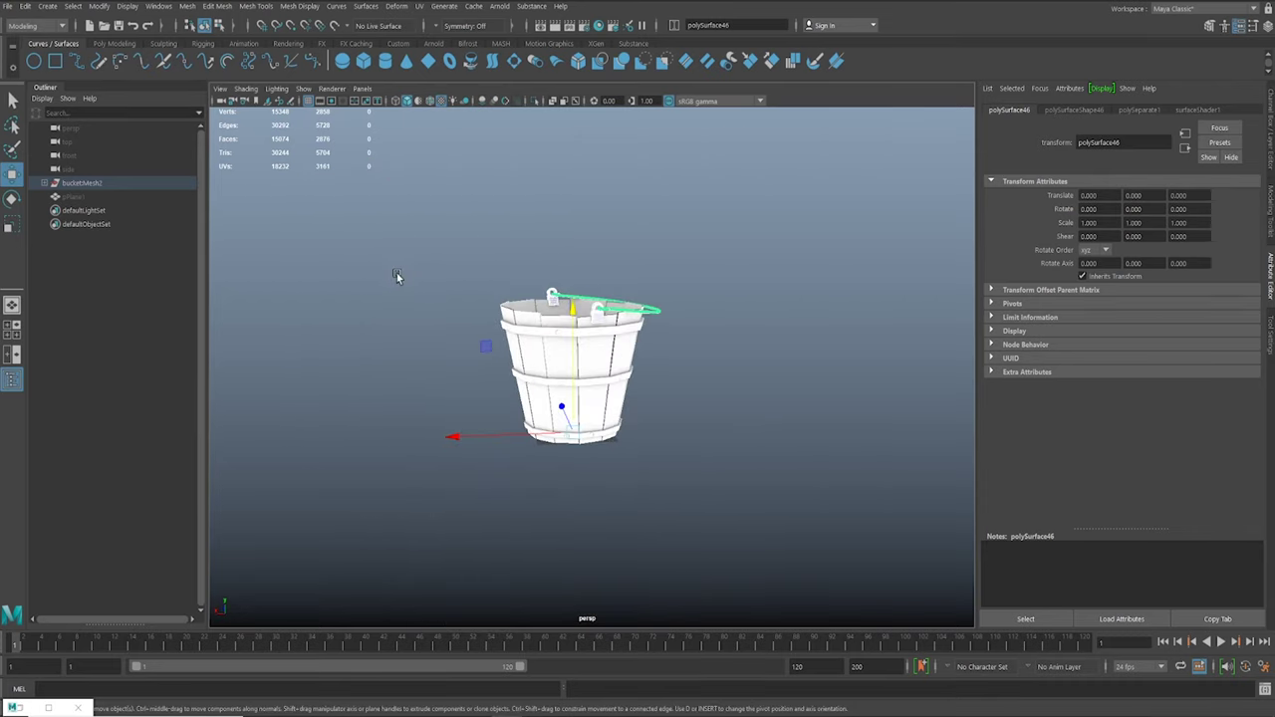
# Select all bucket parts and deselect the wooden staves and base, keeping only the bands, rivets and handle hardware.
pyautogui.click(573, 369)
pyautogui.scroll(3, 576, 367)
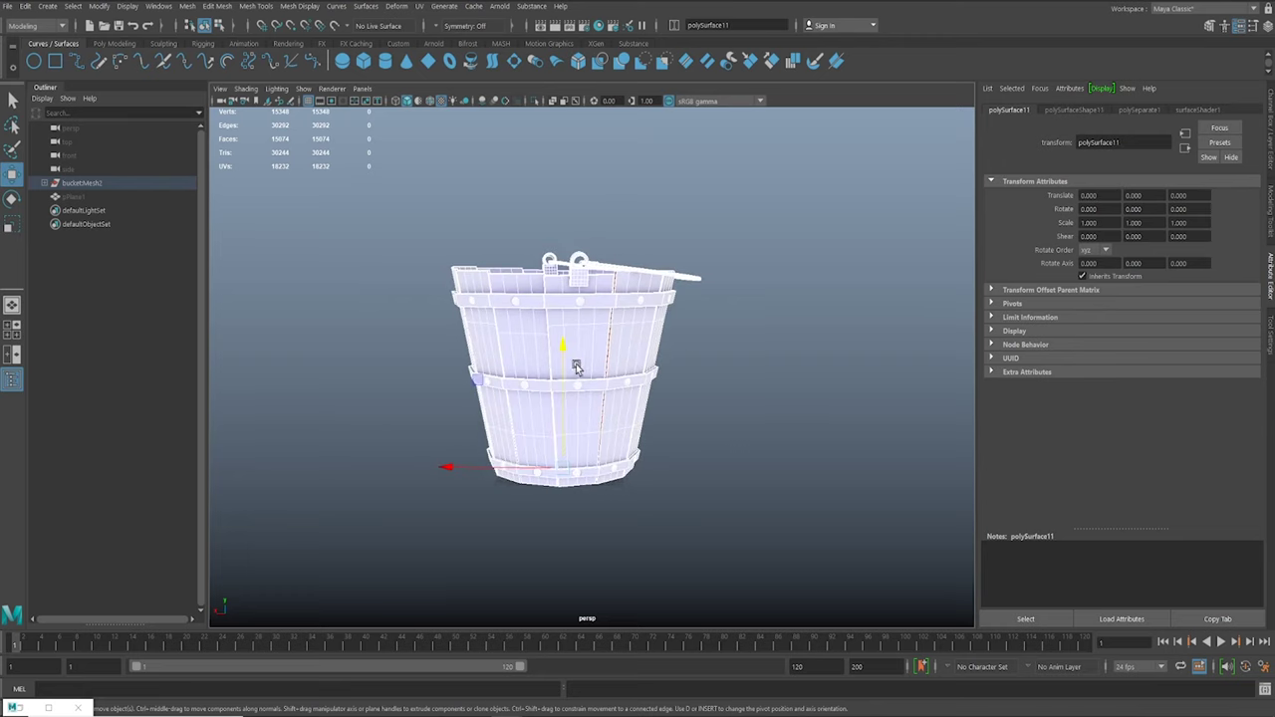
pyautogui.keyDown('alt'); pyautogui.moveTo(634, 331); pyautogui.dragTo(468, 267); pyautogui.keyUp('alt')
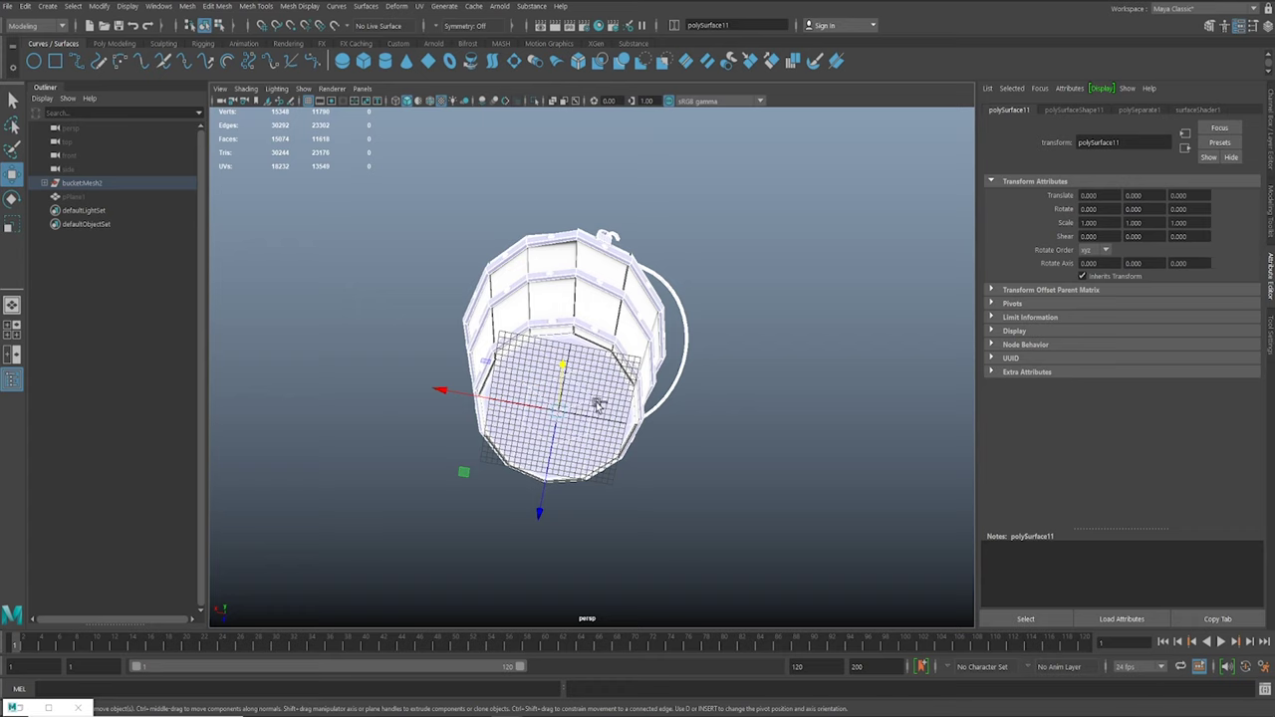
pyautogui.keyDown('shift'); pyautogui.click(597, 407); pyautogui.keyUp('shift')
pyautogui.moveTo(585, 429)
pyautogui.keyDown('alt'); pyautogui.mouseDown()
pyautogui.moveTo(584, 455)
pyautogui.moveTo(535, 455)
pyautogui.moveTo(572, 444)
pyautogui.mouseUp(); pyautogui.keyUp('alt')
pyautogui.scroll(5, 564, 443)
pyautogui.keyDown('alt'); pyautogui.moveTo(599, 325); pyautogui.dragTo(698, 375); pyautogui.keyUp('alt')
pyautogui.keyDown('alt'); pyautogui.moveTo(698, 375); pyautogui.dragTo(450, 289, button='right'); pyautogui.keyUp('alt')
# Assign a new Surface Shader to the selected metal parts and name it BLACK.
pyautogui.moveTo(612, 359); pyautogui.dragTo(698, 702, button='right')
pyautogui.keyDown('alt'); pyautogui.moveTo(687, 453); pyautogui.dragTo(596, 450); pyautogui.keyUp('alt')
pyautogui.scroll(4, 604, 419)
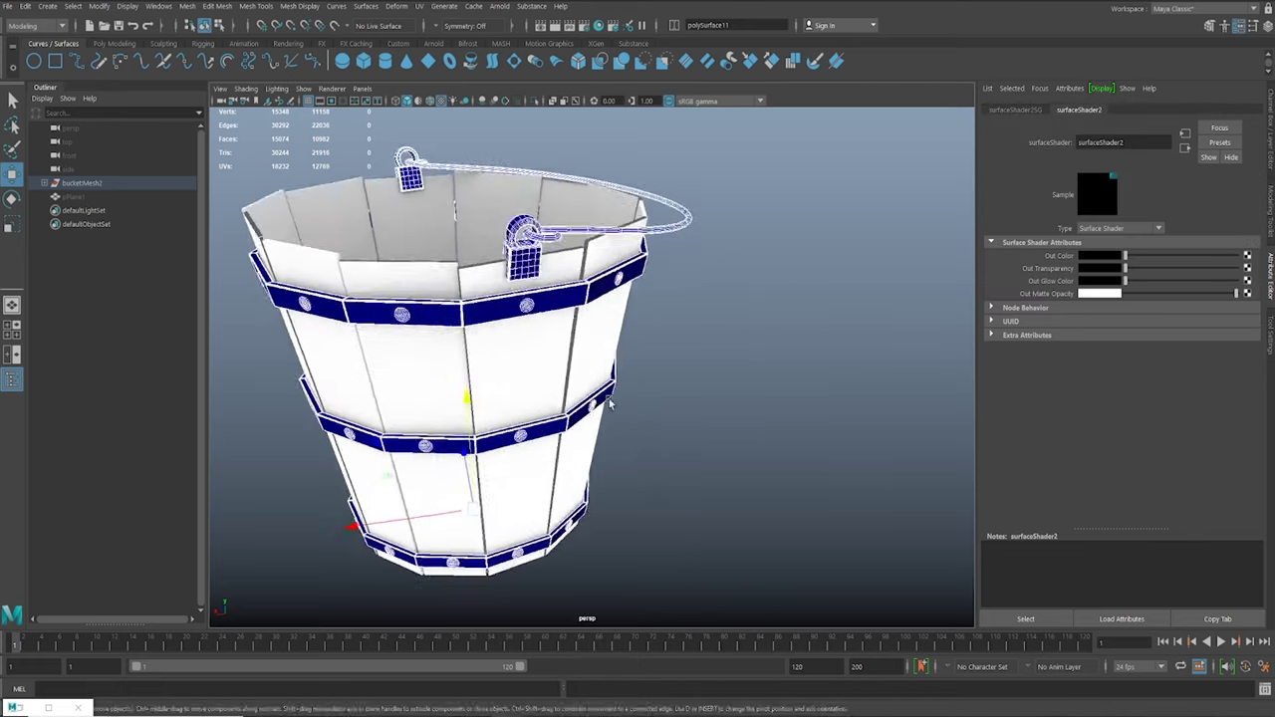
pyautogui.keyDown('alt'); pyautogui.moveTo(604, 401); pyautogui.dragTo(671, 411); pyautogui.keyUp('alt')
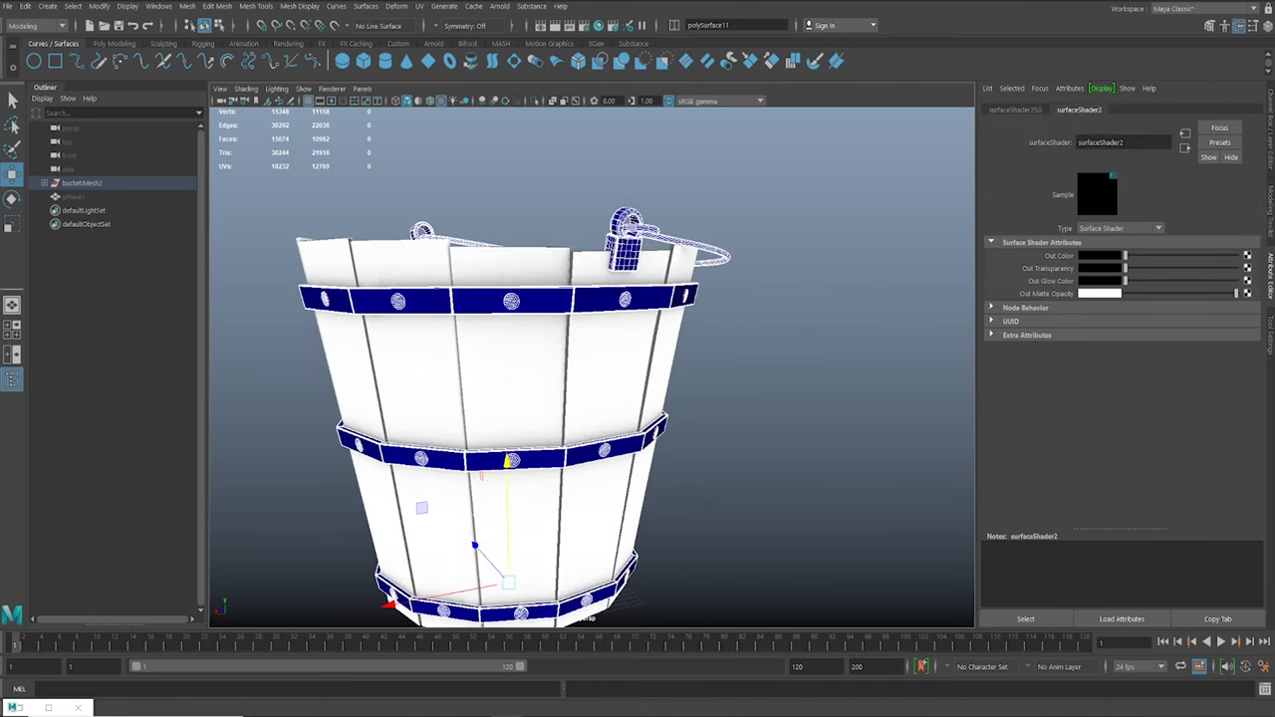
pyautogui.doubleClick(1101, 142)
pyautogui.write('BLACK')
pyautogui.press('Return')
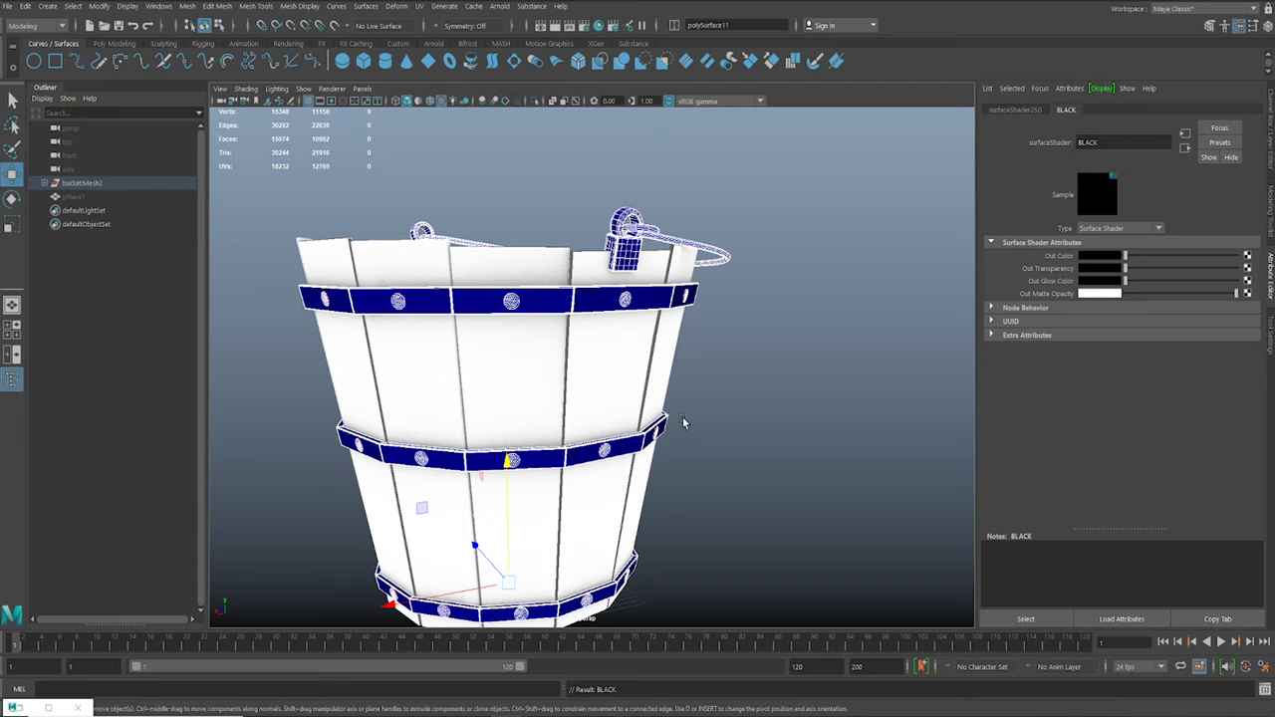
# Select only the bucket's wooden parts and assign a new Surface Shader to them.
pyautogui.keyDown('alt'); pyautogui.moveTo(681, 418); pyautogui.dragTo(703, 424, button='middle'); pyautogui.keyUp('alt')
pyautogui.keyDown('alt'); pyautogui.moveTo(703, 425); pyautogui.dragTo(695, 406); pyautogui.keyUp('alt')
pyautogui.moveTo(735, 354); pyautogui.dragTo(293, 384)
pyautogui.keyDown('alt'); pyautogui.moveTo(643, 419); pyautogui.dragTo(533, 412); pyautogui.keyUp('alt')
pyautogui.moveTo(533, 438); pyautogui.dragTo(618, 701, button='right')
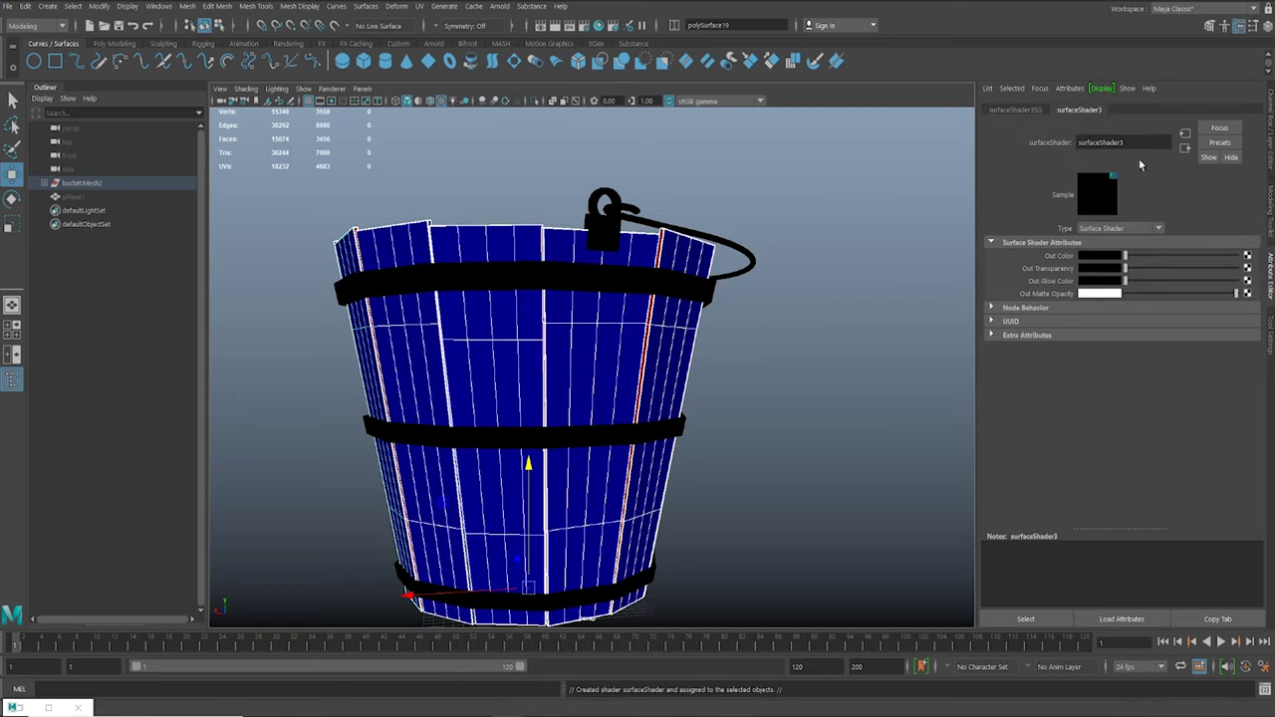
# Set the wood shader's Out Color to white and name the shader WHITE.
pyautogui.moveTo(1126, 255); pyautogui.dragTo(1238, 256)
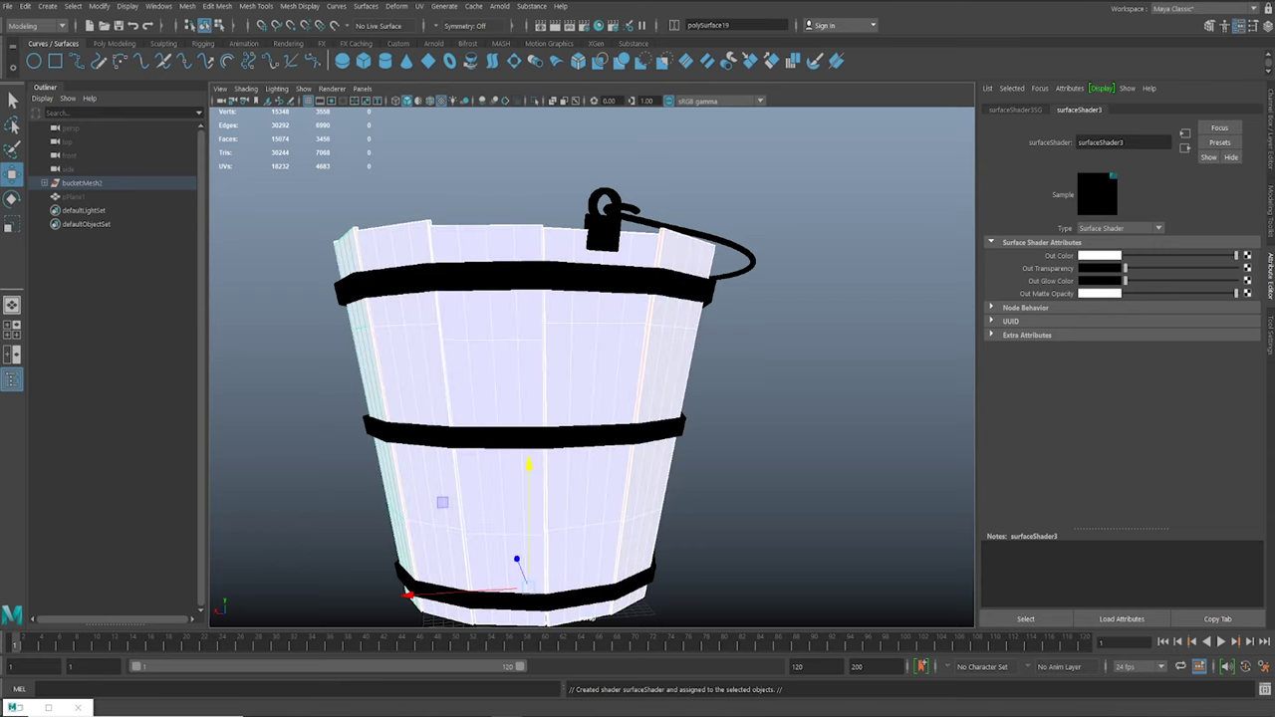
pyautogui.moveTo(1135, 142); pyautogui.dragTo(937, 147)
pyautogui.write('WHITE')
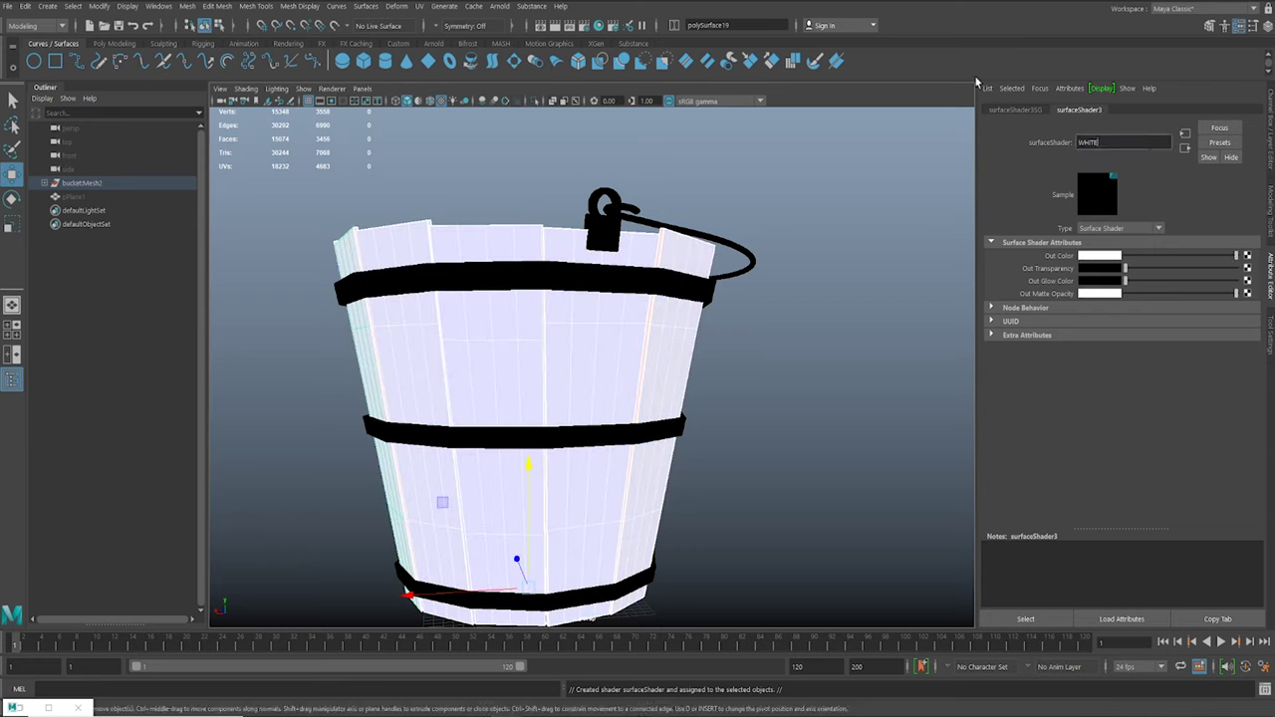
pyautogui.press('Return')
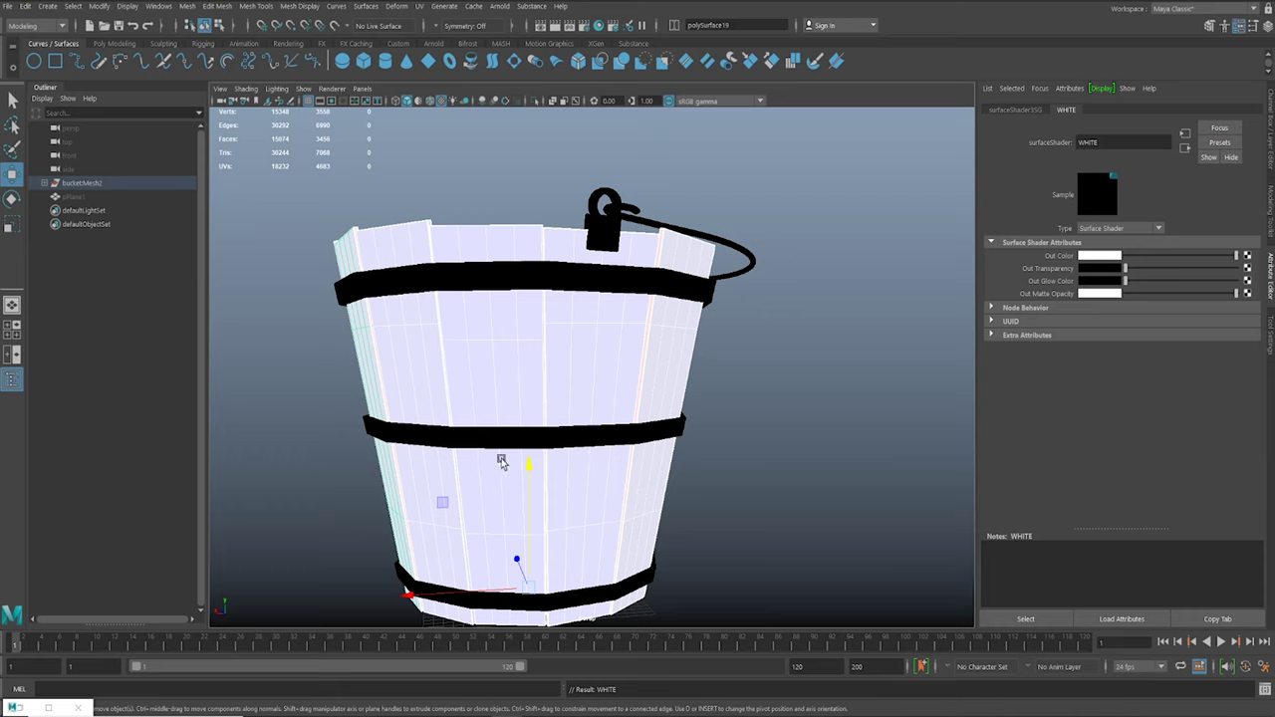
# Select all the bucket parts and combine them into a single mesh.
pyautogui.click(516, 435)
pyautogui.keyDown('alt'); pyautogui.moveTo(833, 411); pyautogui.dragTo(765, 446); pyautogui.keyUp('alt')
pyautogui.scroll(-5, 797, 453)
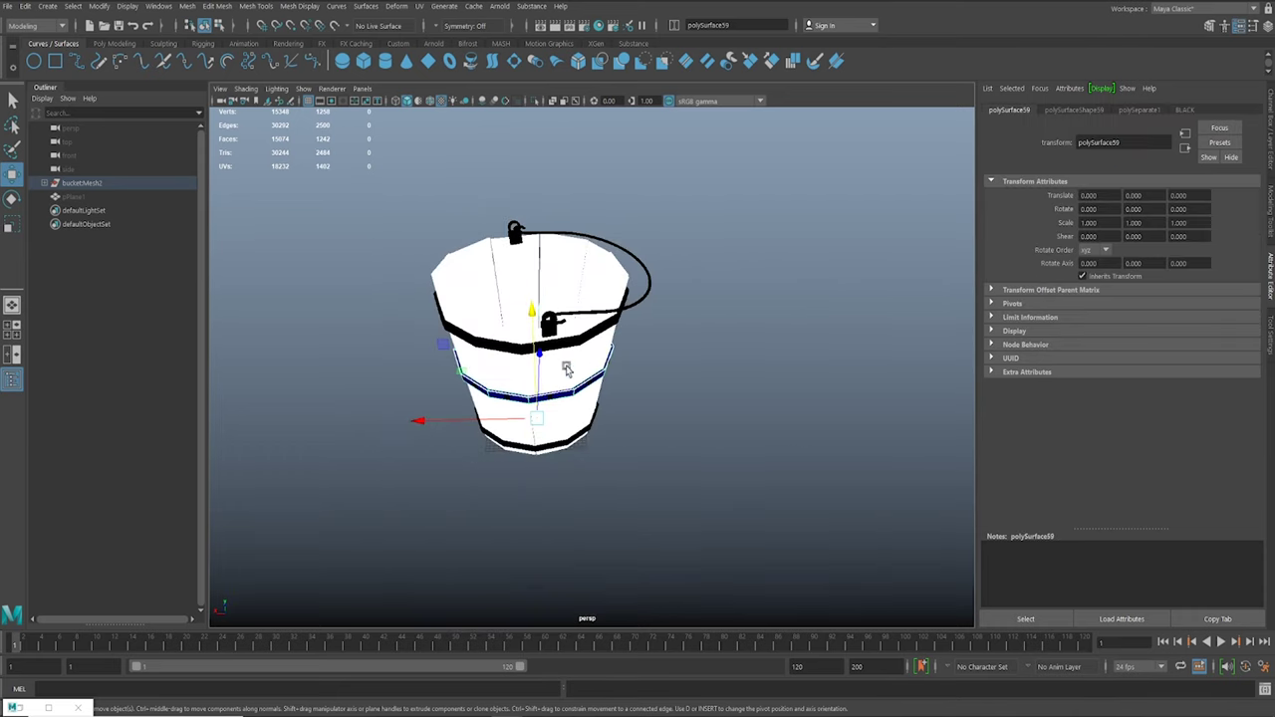
pyautogui.keyDown('alt'); pyautogui.moveTo(608, 355); pyautogui.dragTo(643, 363, button='middle'); pyautogui.keyUp('alt')
pyautogui.click(390, 198)
pyautogui.moveTo(391, 198); pyautogui.dragTo(687, 489)
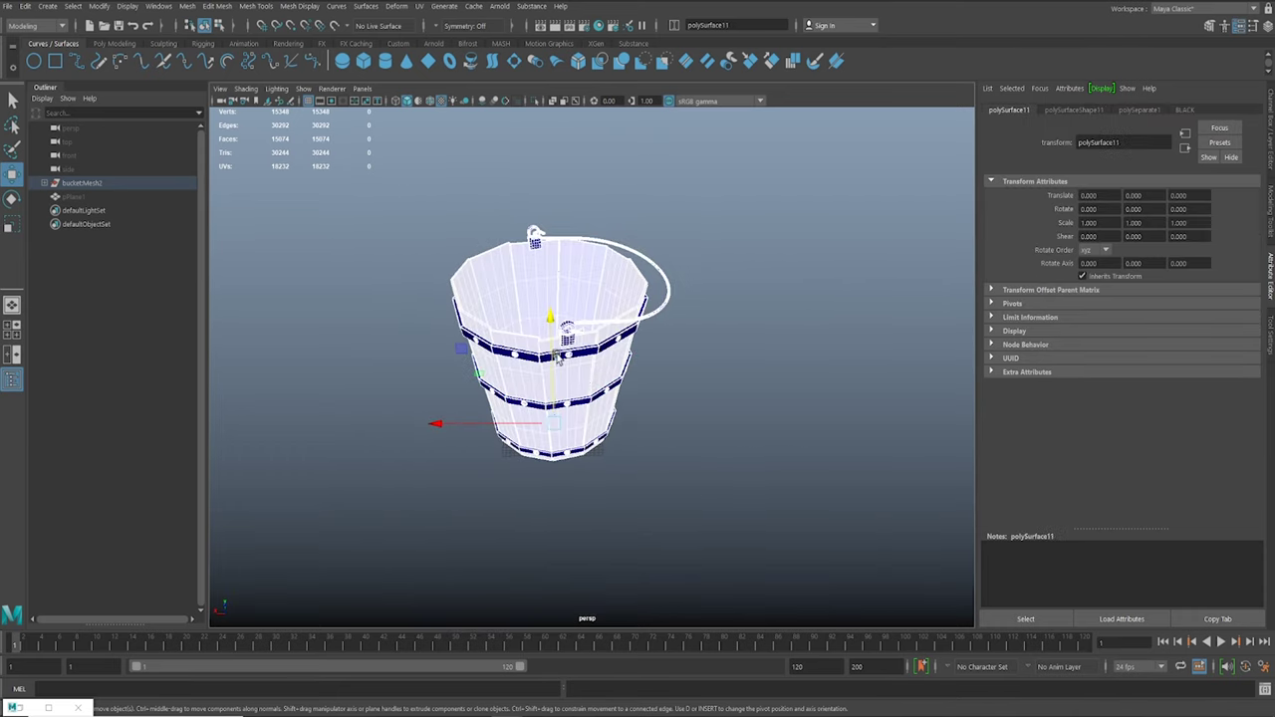
pyautogui.press('f')
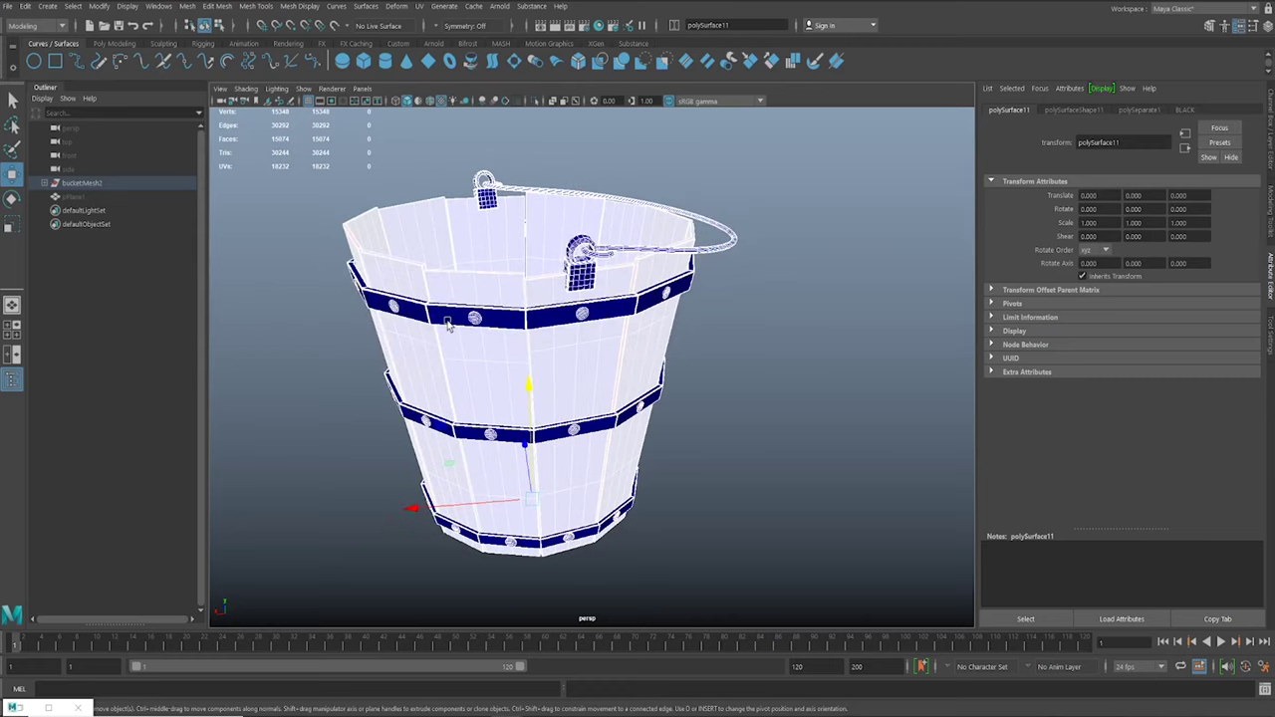
pyautogui.press('space')
pyautogui.click(434, 318)
pyautogui.click(478, 368)
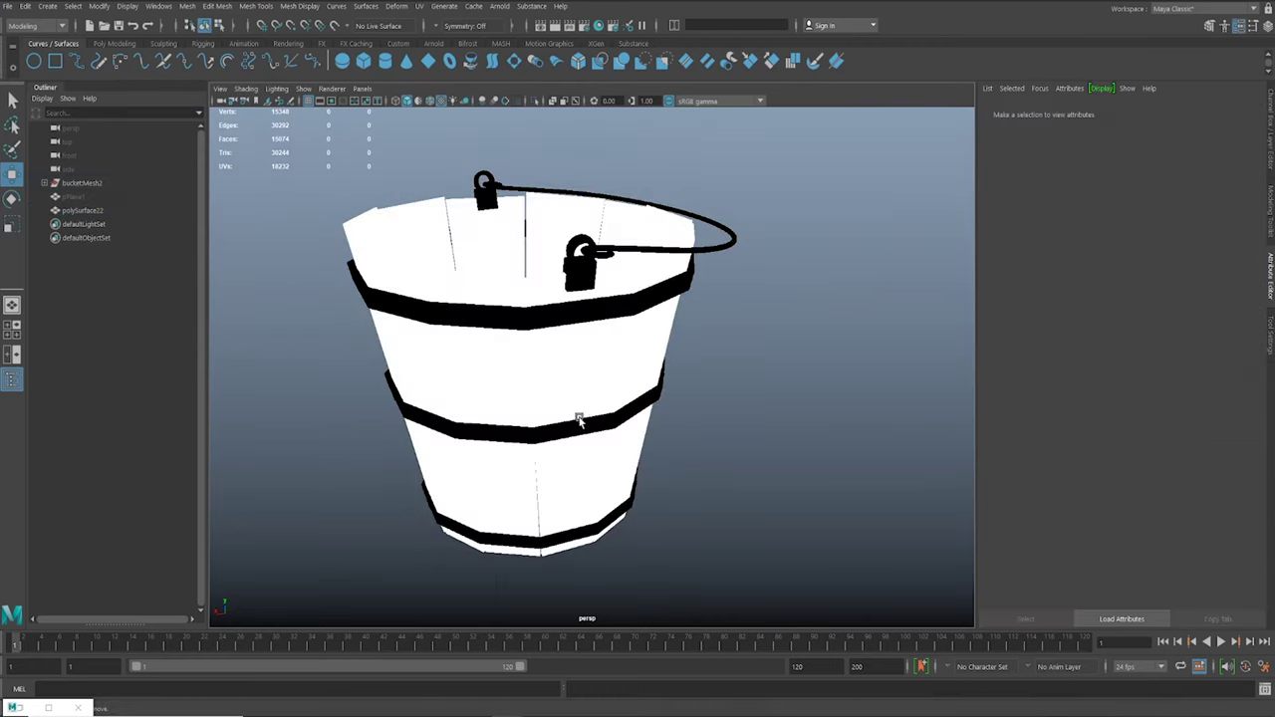
# Select the combined bucket mesh and open Arnold's Render Selection To Texture for it.
pyautogui.keyDown('alt'); pyautogui.moveTo(580, 420); pyautogui.dragTo(554, 408); pyautogui.keyUp('alt')
pyautogui.click(520, 362)
pyautogui.click(531, 7)
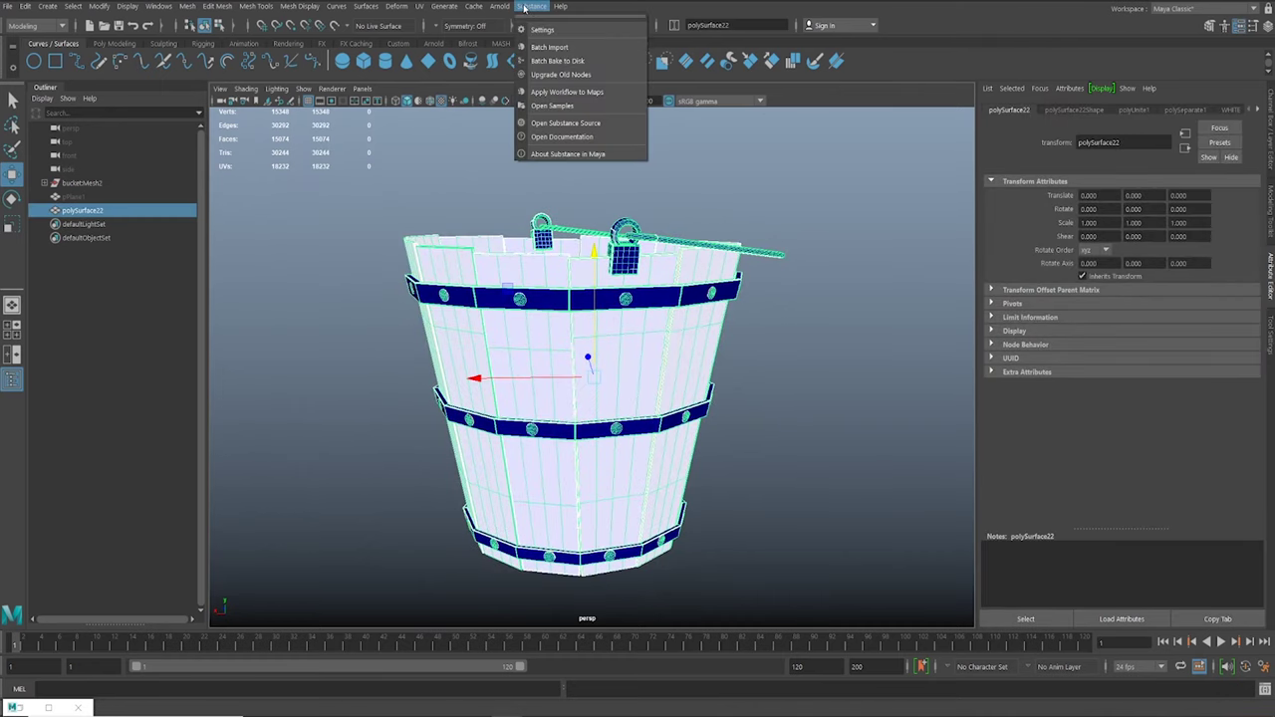
pyautogui.moveTo(512, 90)
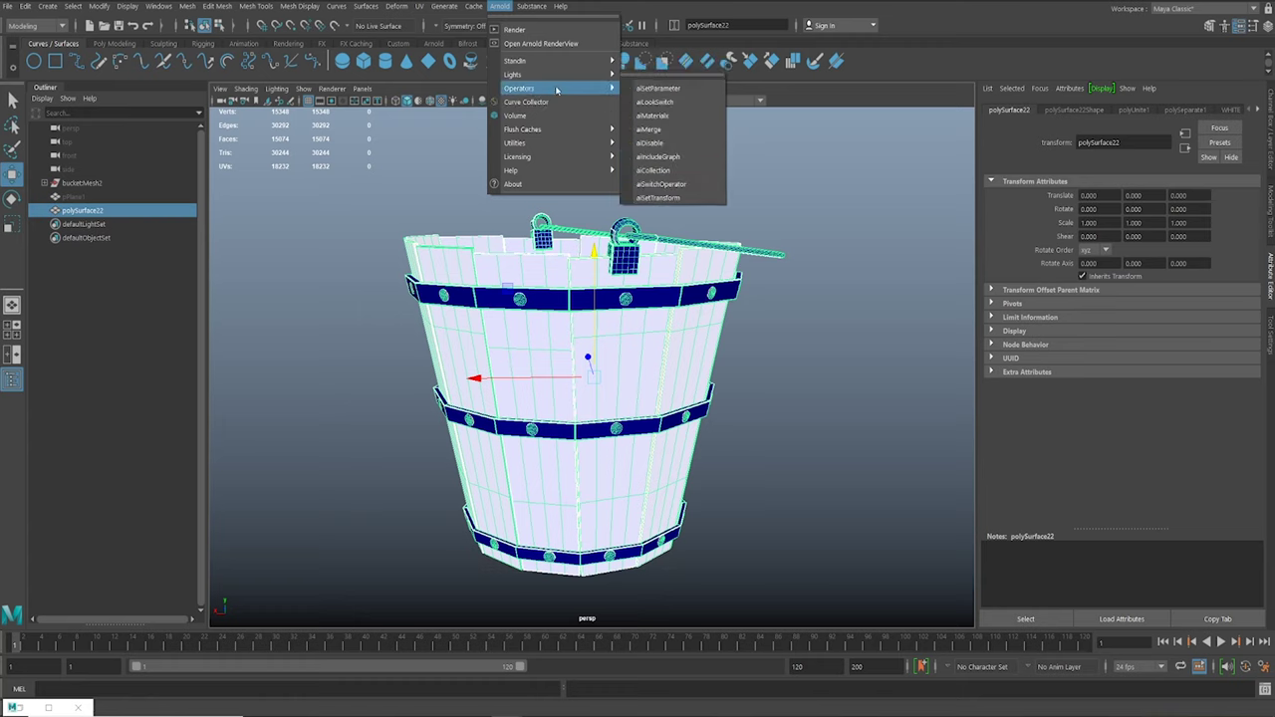
pyautogui.moveTo(559, 144)
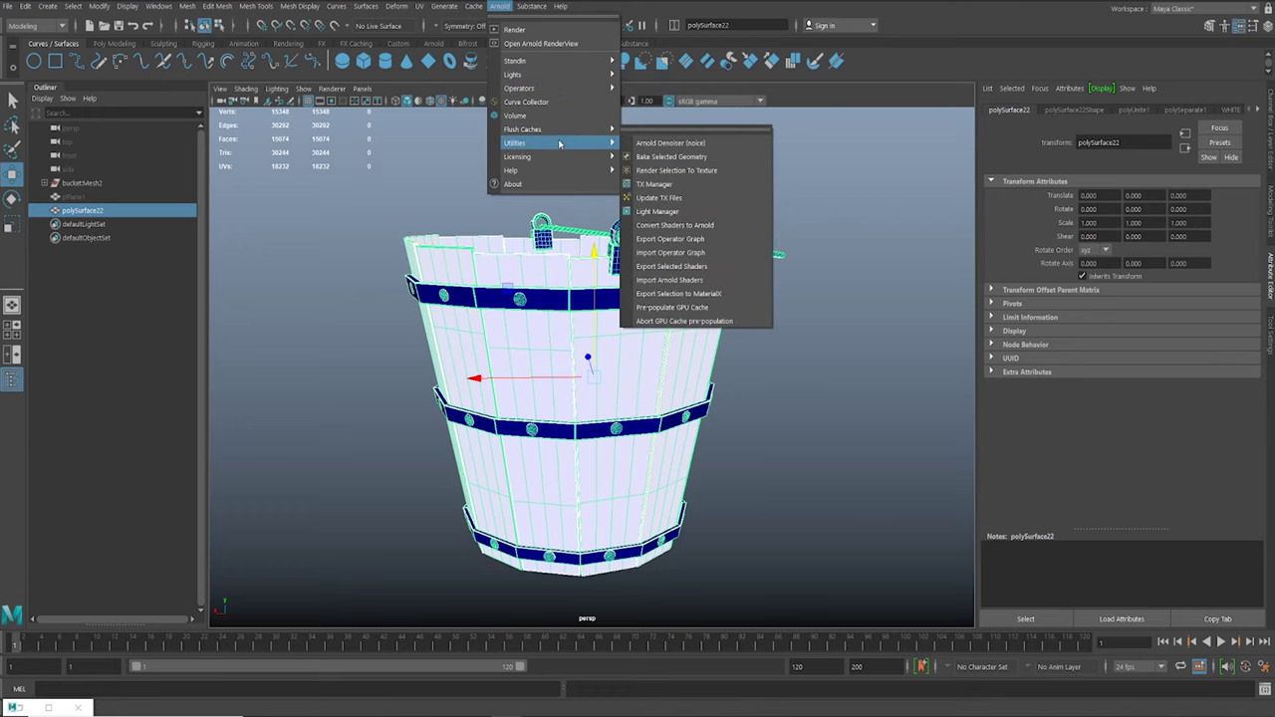
pyautogui.click(676, 170)
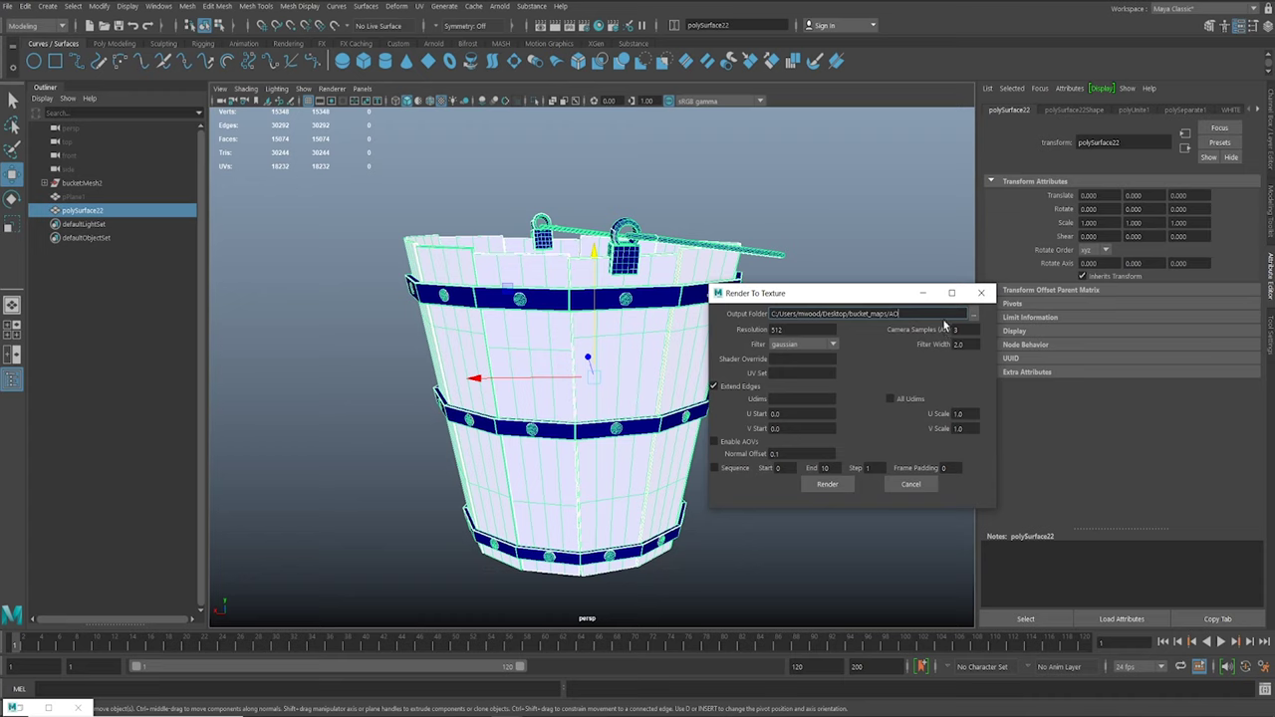
# Create a folder named Metal_Mask inside bucket_maps and choose it as the output folder.
pyautogui.click(973, 314)
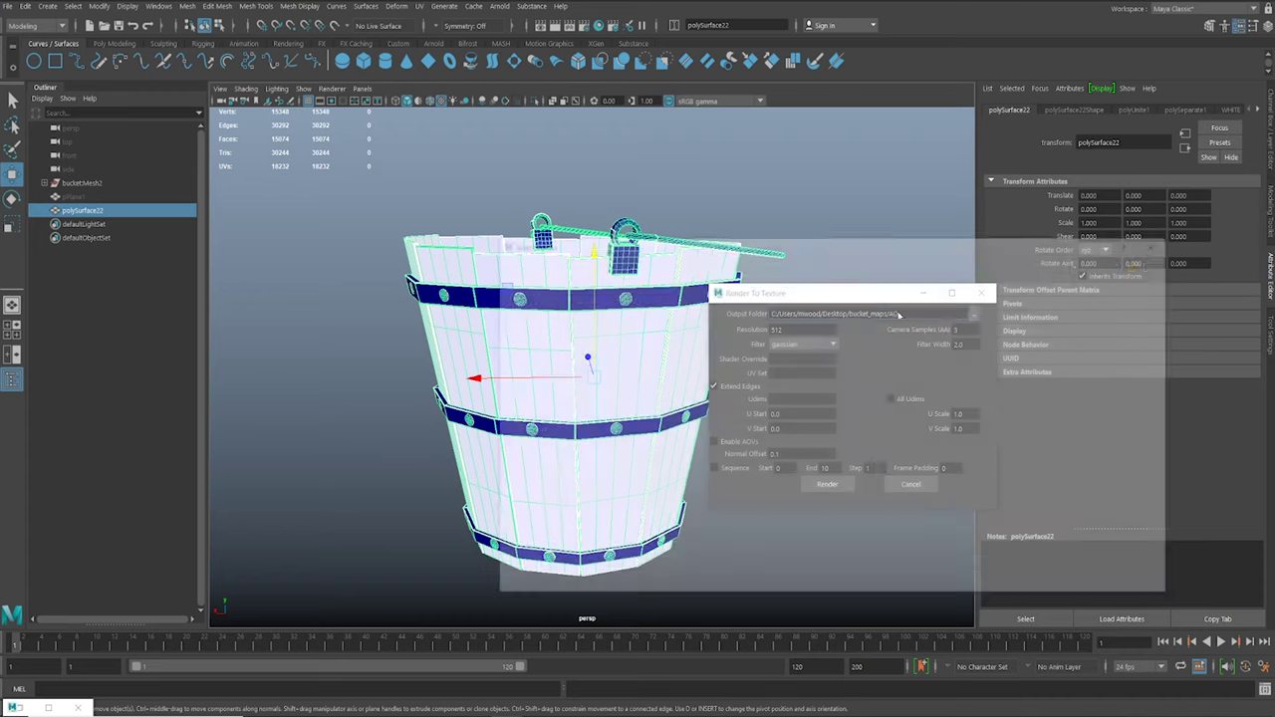
pyautogui.click(1120, 266)
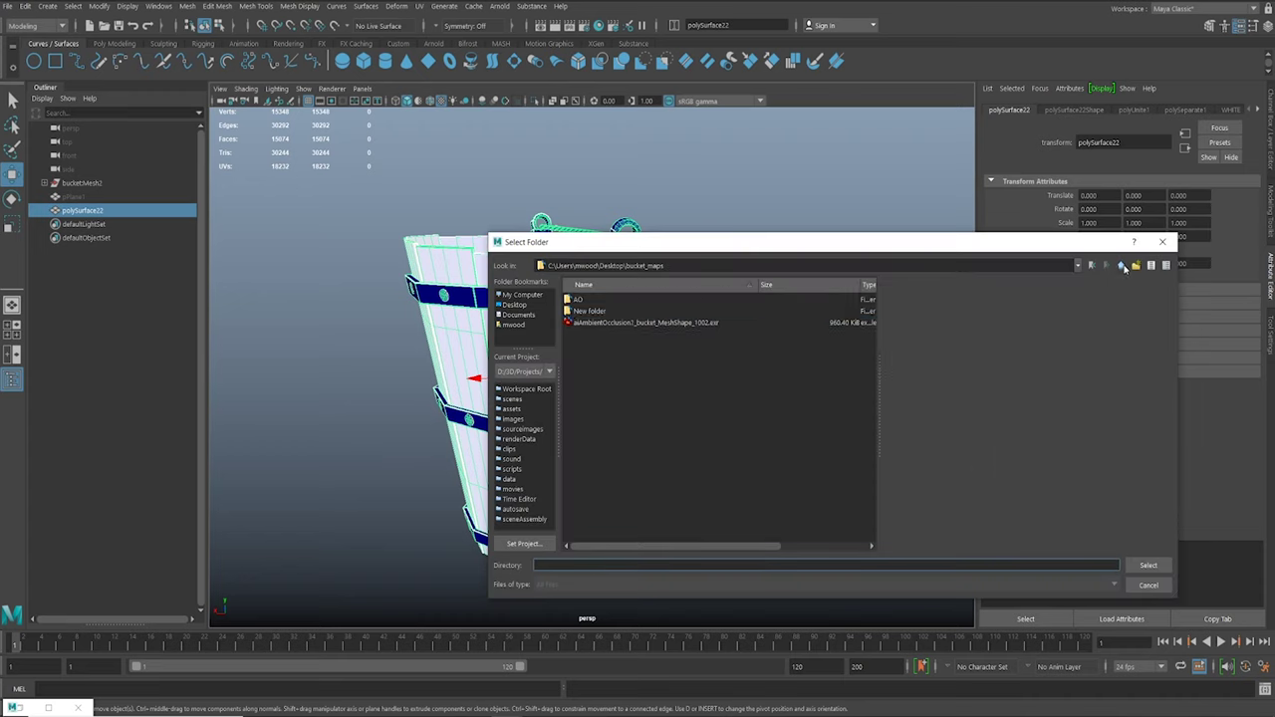
pyautogui.click(1136, 265)
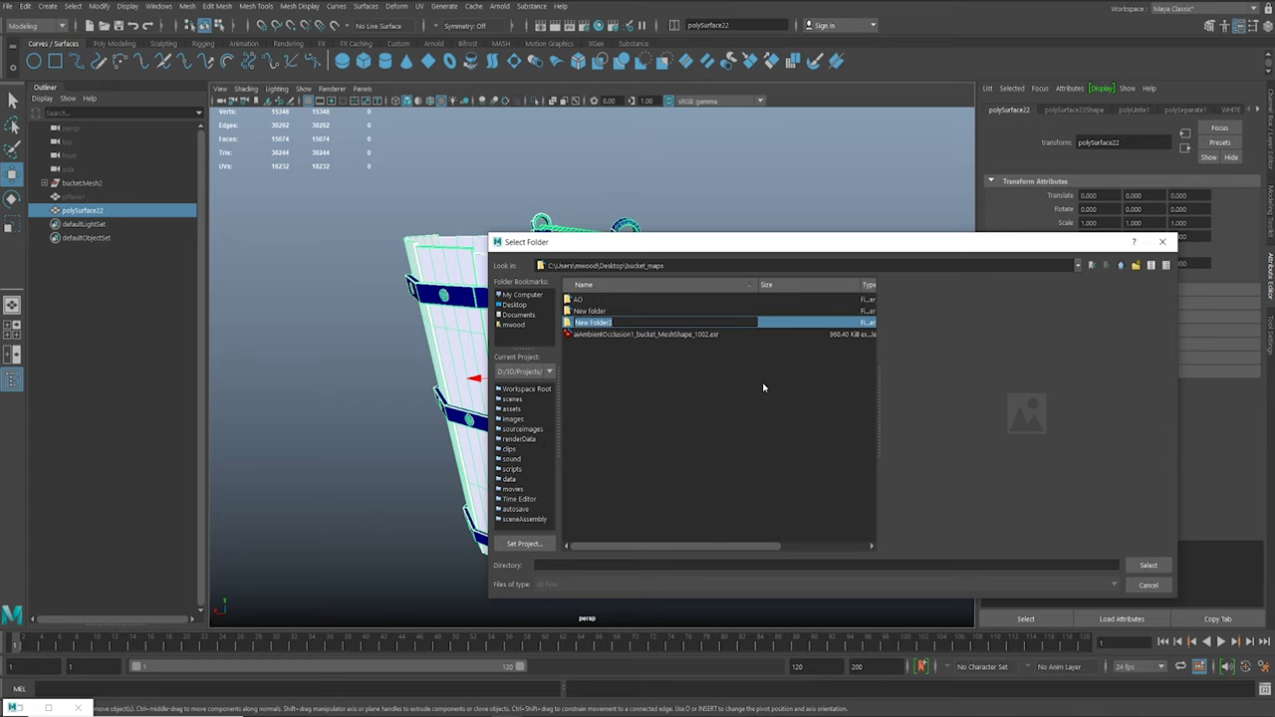
pyautogui.write('Metal_Mask')
pyautogui.press('Return')
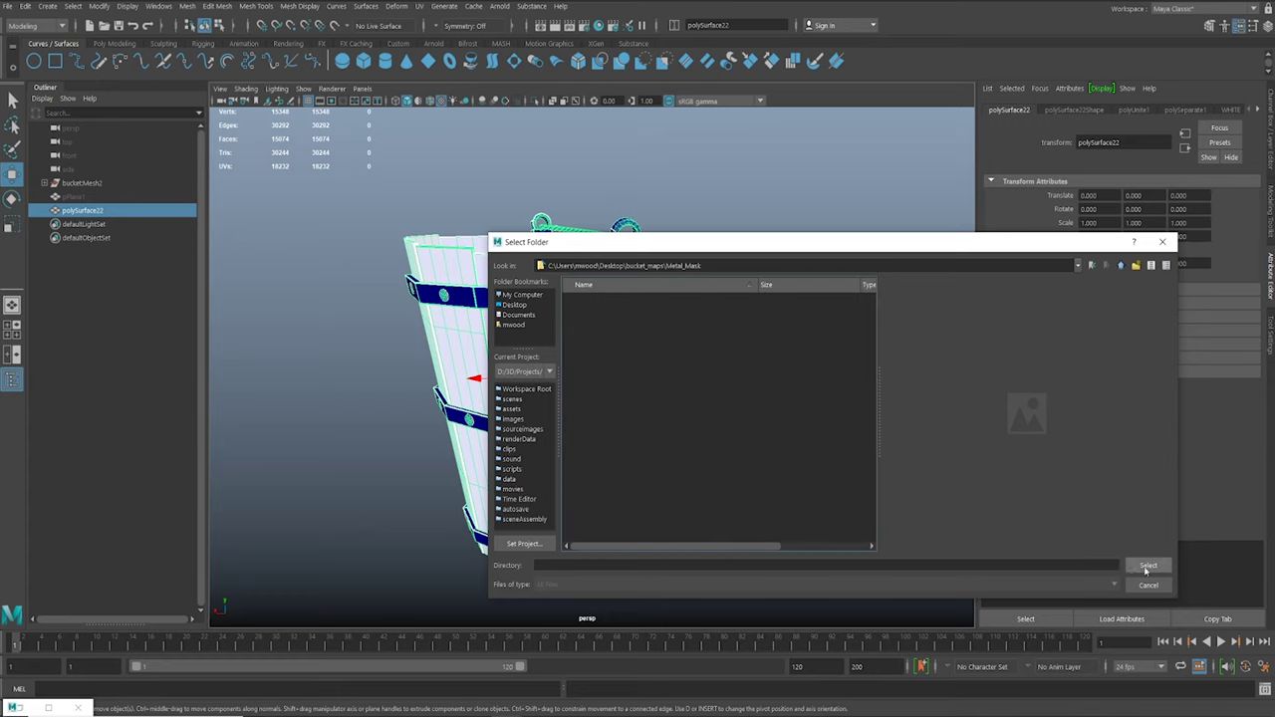
pyautogui.click(1148, 565)
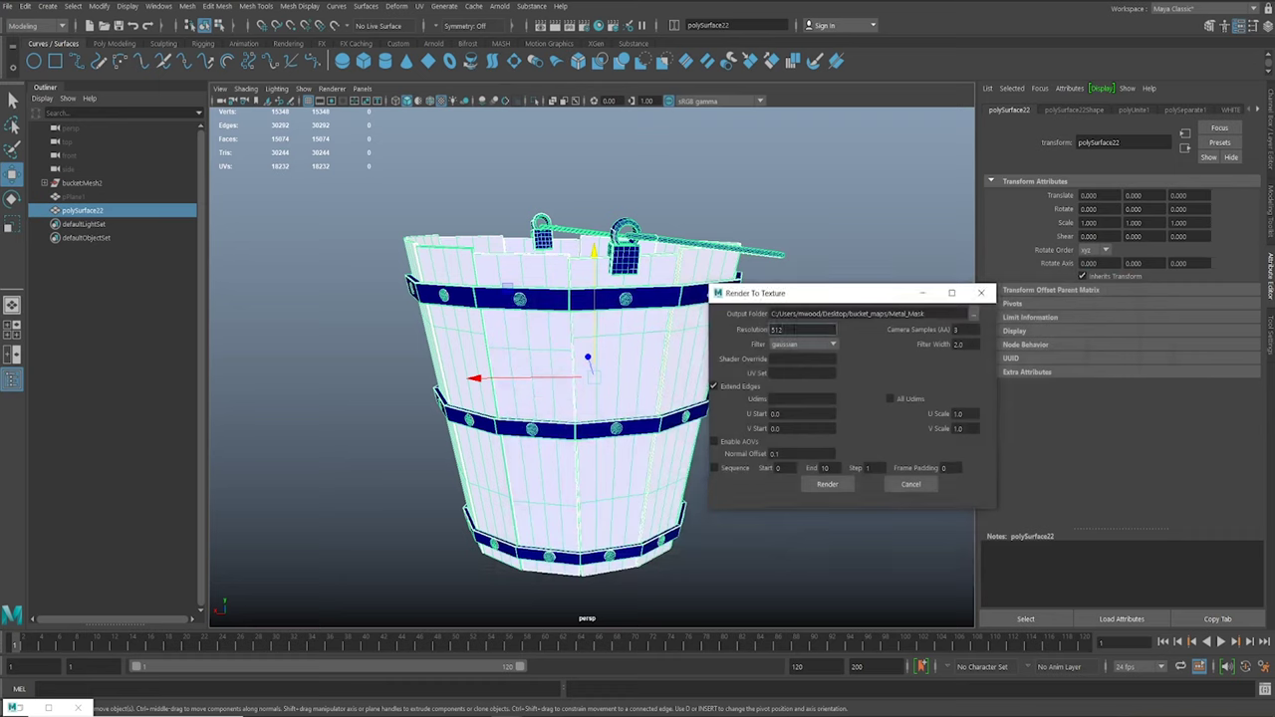
# Render the mask texture at a resolution of 1024, view the image in Photoshop and switch back to Maya.
pyautogui.write('1024')
pyautogui.click(823, 484)
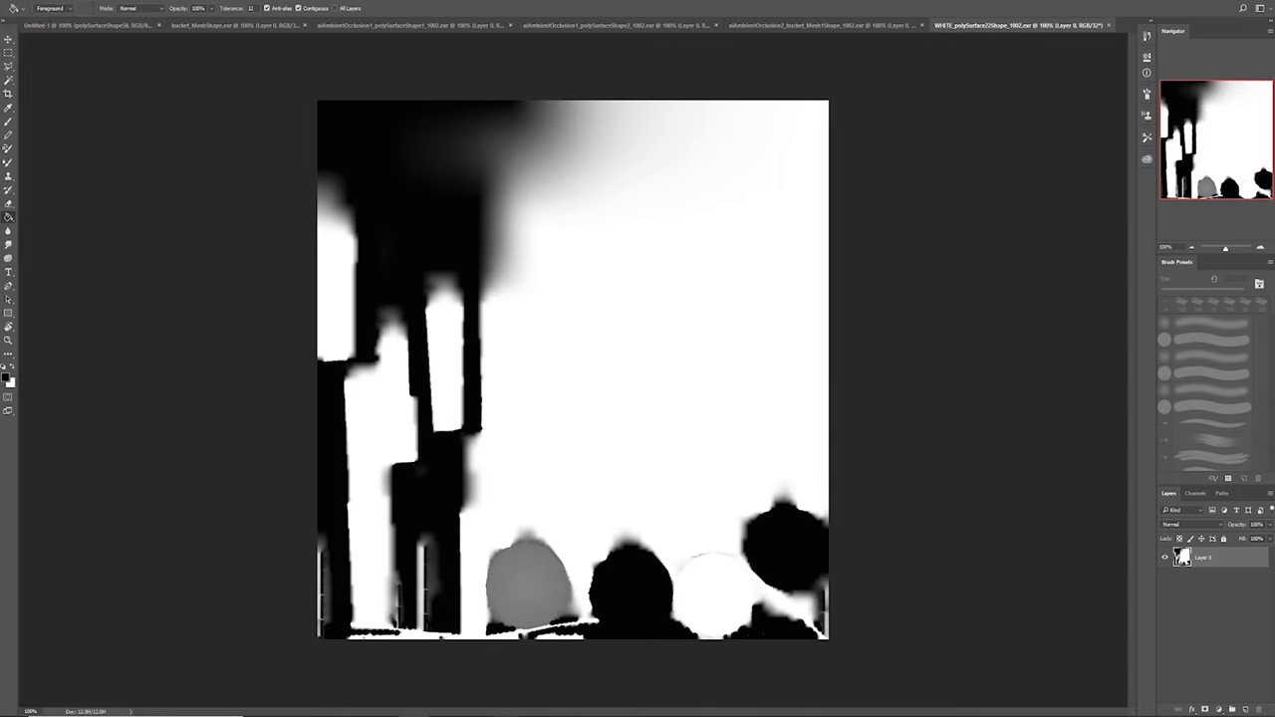
pyautogui.moveTo(508, 712)
pyautogui.click(705, 670)
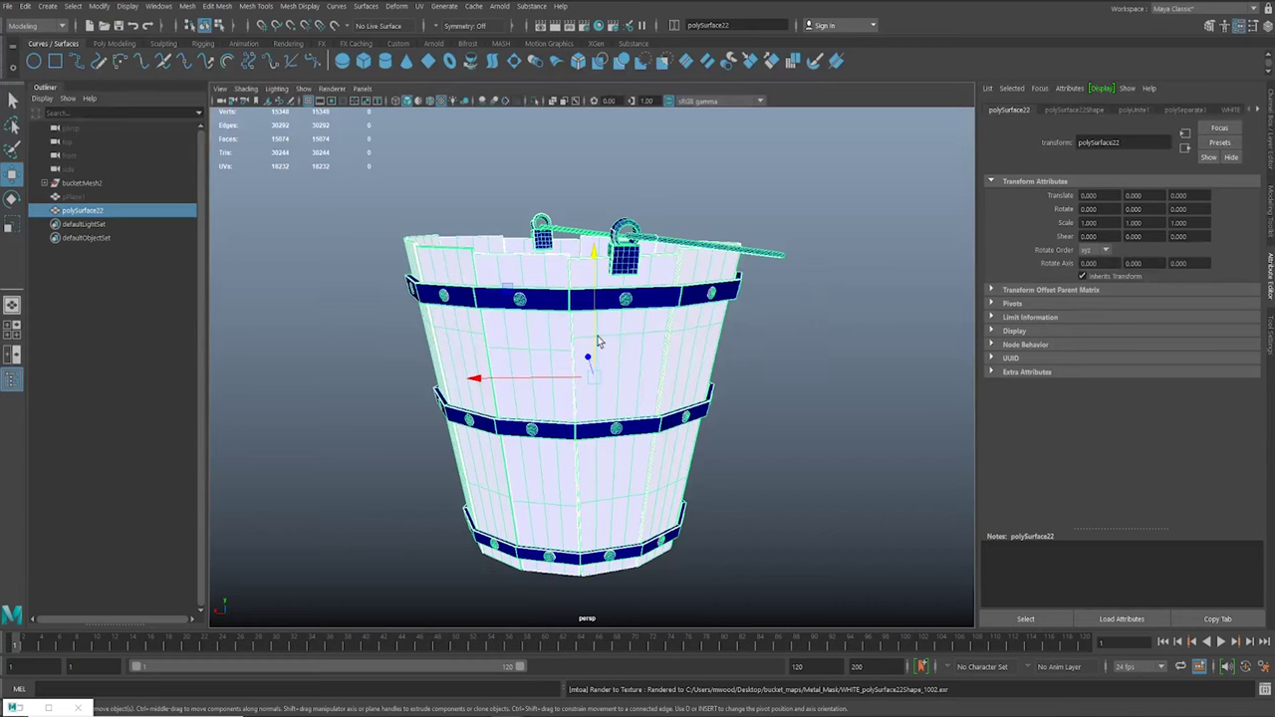
# Examine the combined black-and-white bucket from several angles, both selected and unselected.
pyautogui.keyDown('alt'); pyautogui.moveTo(453, 346); pyautogui.dragTo(477, 251); pyautogui.keyUp('alt')
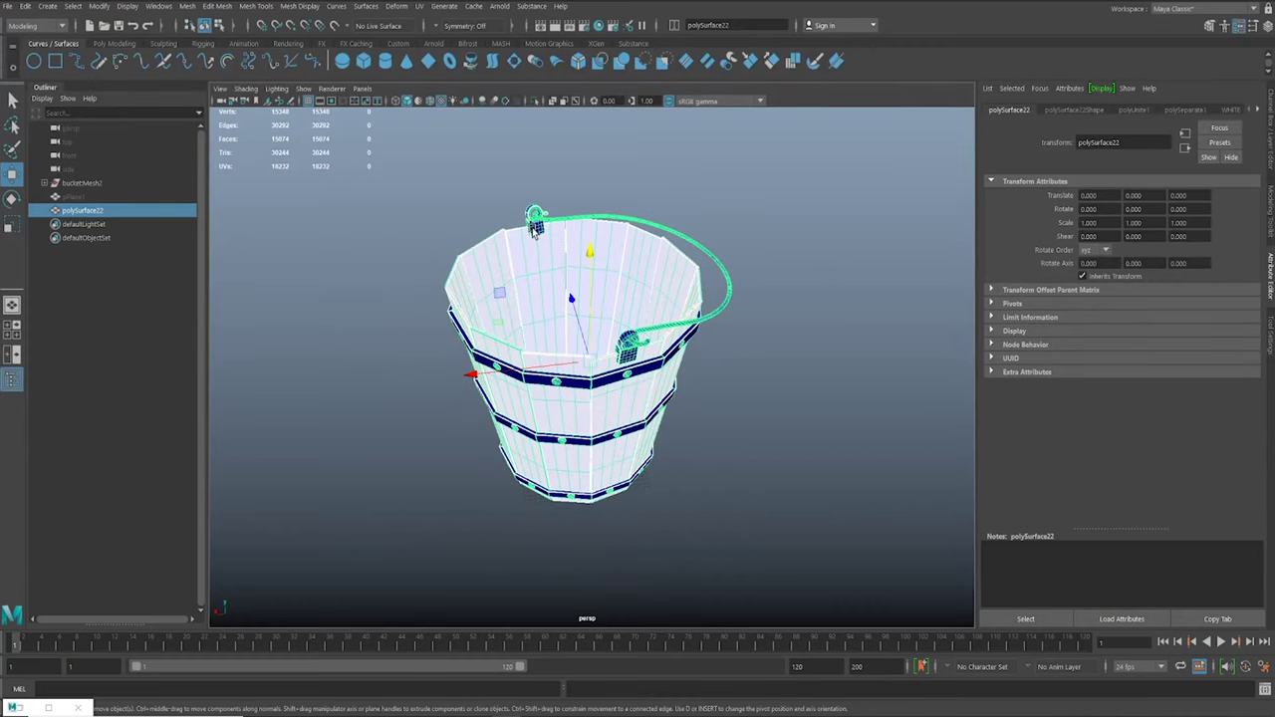
pyautogui.keyDown('alt'); pyautogui.moveTo(534, 232); pyautogui.dragTo(698, 329, button='right'); pyautogui.keyUp('alt')
pyautogui.keyDown('alt'); pyautogui.moveTo(847, 449); pyautogui.dragTo(794, 394); pyautogui.keyUp('alt')
pyautogui.click(793, 393)
pyautogui.moveTo(568, 339)
pyautogui.keyDown('alt'); pyautogui.mouseDown()
pyautogui.moveTo(558, 392)
pyautogui.moveTo(569, 388)
pyautogui.moveTo(558, 334)
pyautogui.moveTo(569, 267)
pyautogui.moveTo(576, 318)
pyautogui.mouseUp(); pyautogui.keyUp('alt')
pyautogui.click(568, 387)
pyautogui.scroll(-4, 688, 338)
pyautogui.click(722, 337)
pyautogui.keyDown('alt'); pyautogui.moveTo(723, 338); pyautogui.dragTo(458, 312); pyautogui.keyUp('alt')
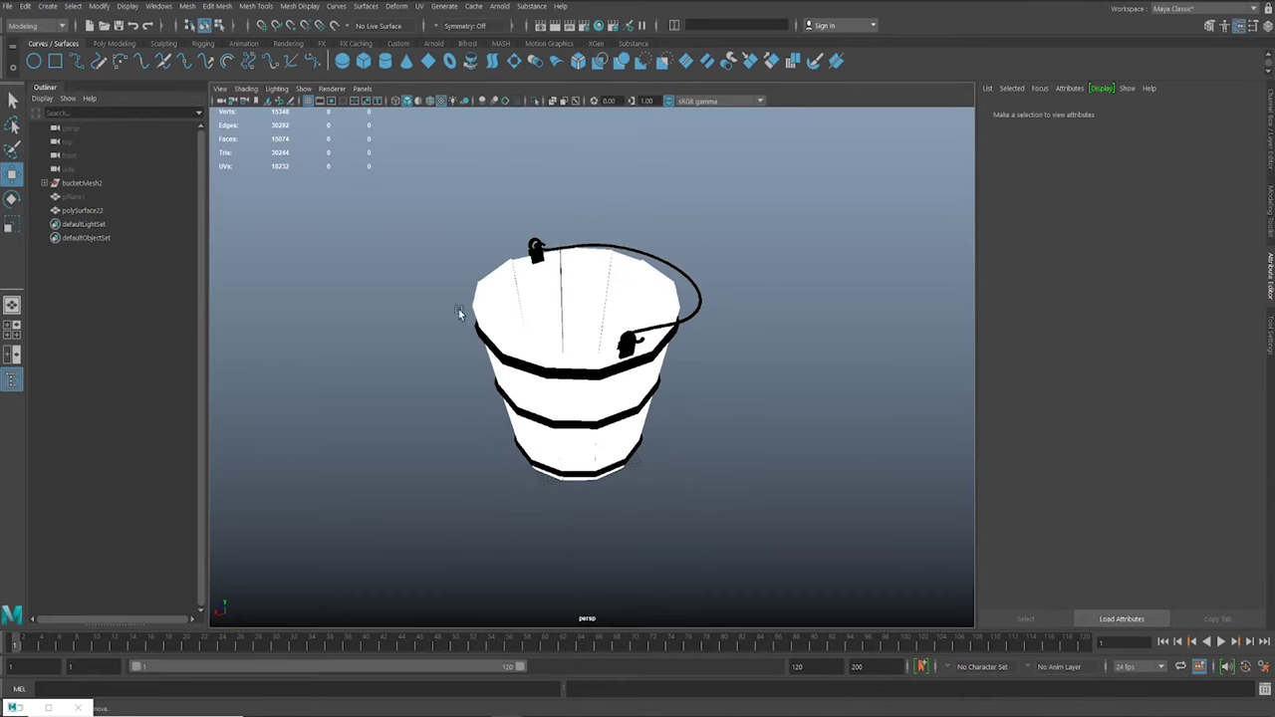
pyautogui.click(569, 355)
pyautogui.keyDown('alt'); pyautogui.moveTo(628, 375); pyautogui.dragTo(648, 329); pyautogui.keyUp('alt')
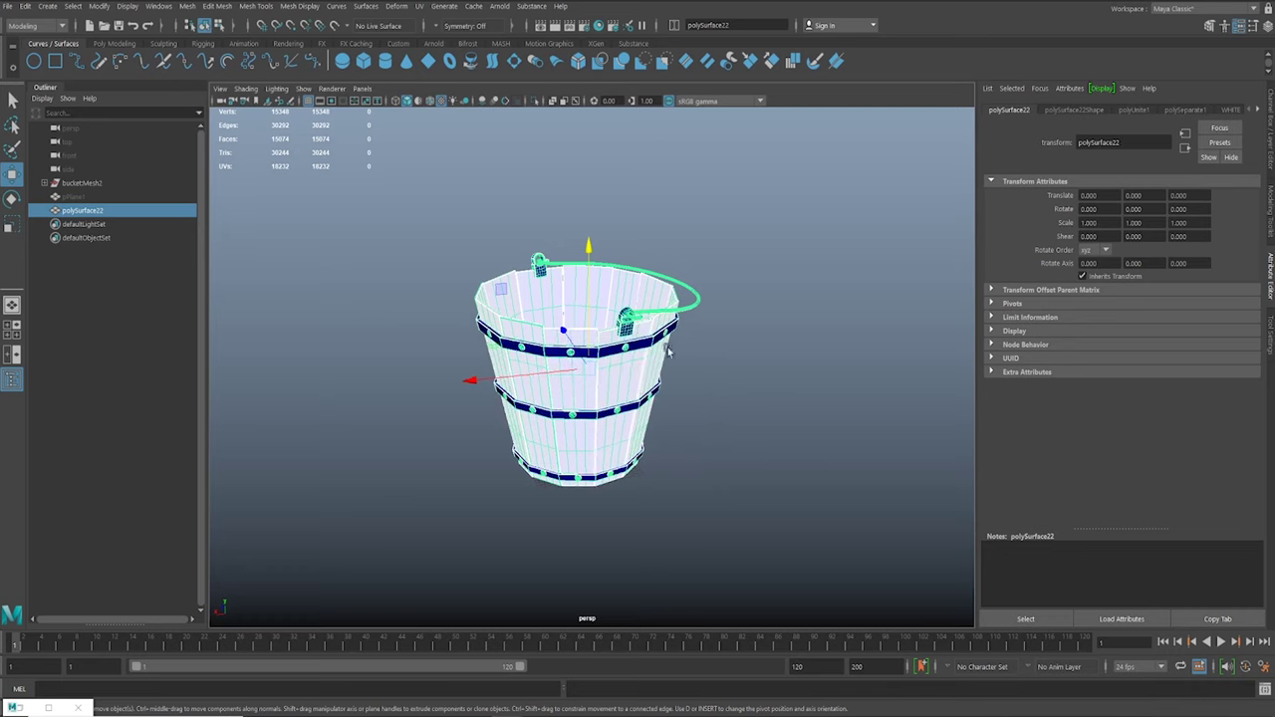
pyautogui.keyDown('alt'); pyautogui.moveTo(656, 333); pyautogui.dragTo(741, 413, button='right'); pyautogui.keyUp('alt')
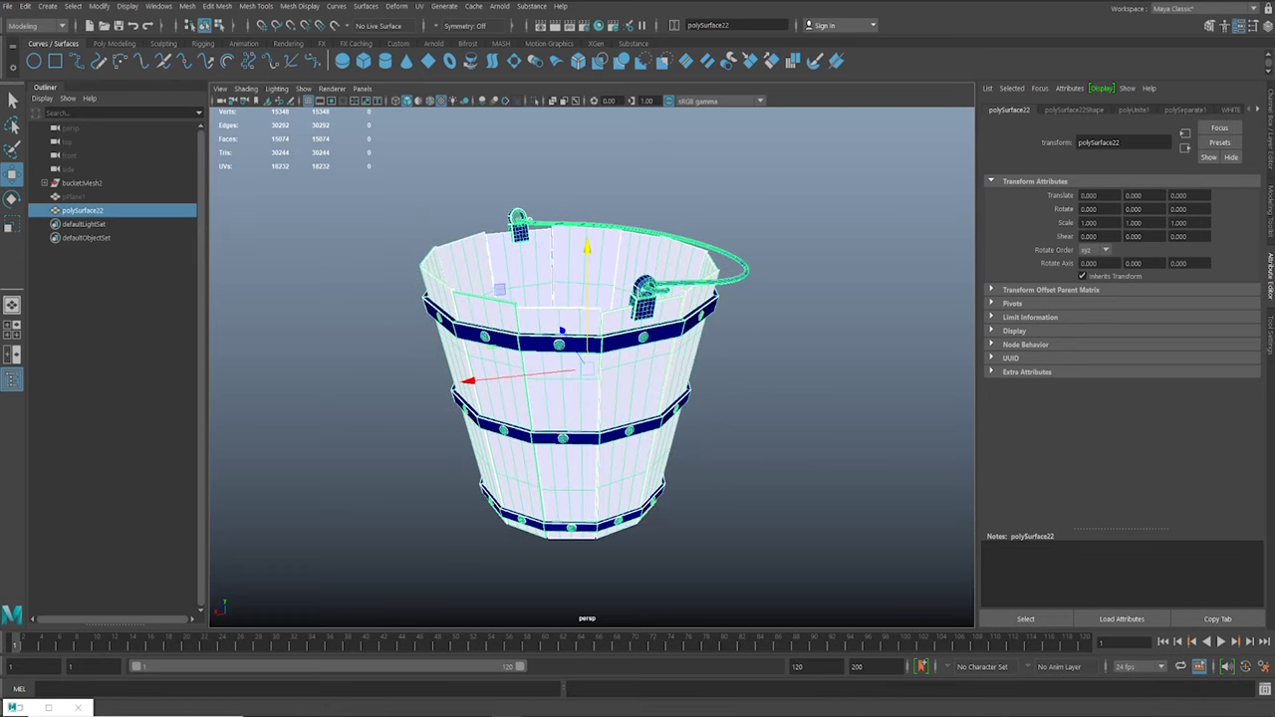
# Open the UV Editor and examine the bucket's UV layout beside the ambient occlusion texture.
pyautogui.moveTo(1274, 213); pyautogui.dragTo(918, 149)
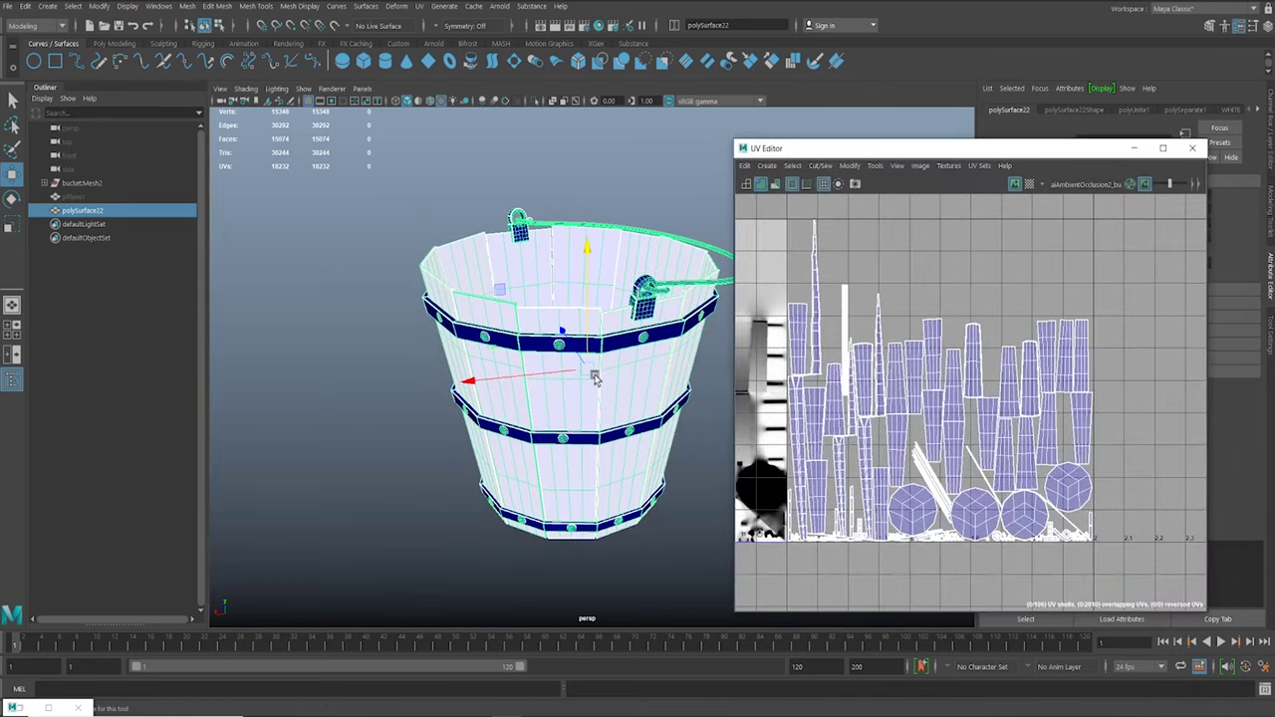
pyautogui.scroll(-2, 527, 324)
pyautogui.scroll(-2, 832, 401)
pyautogui.press('f')
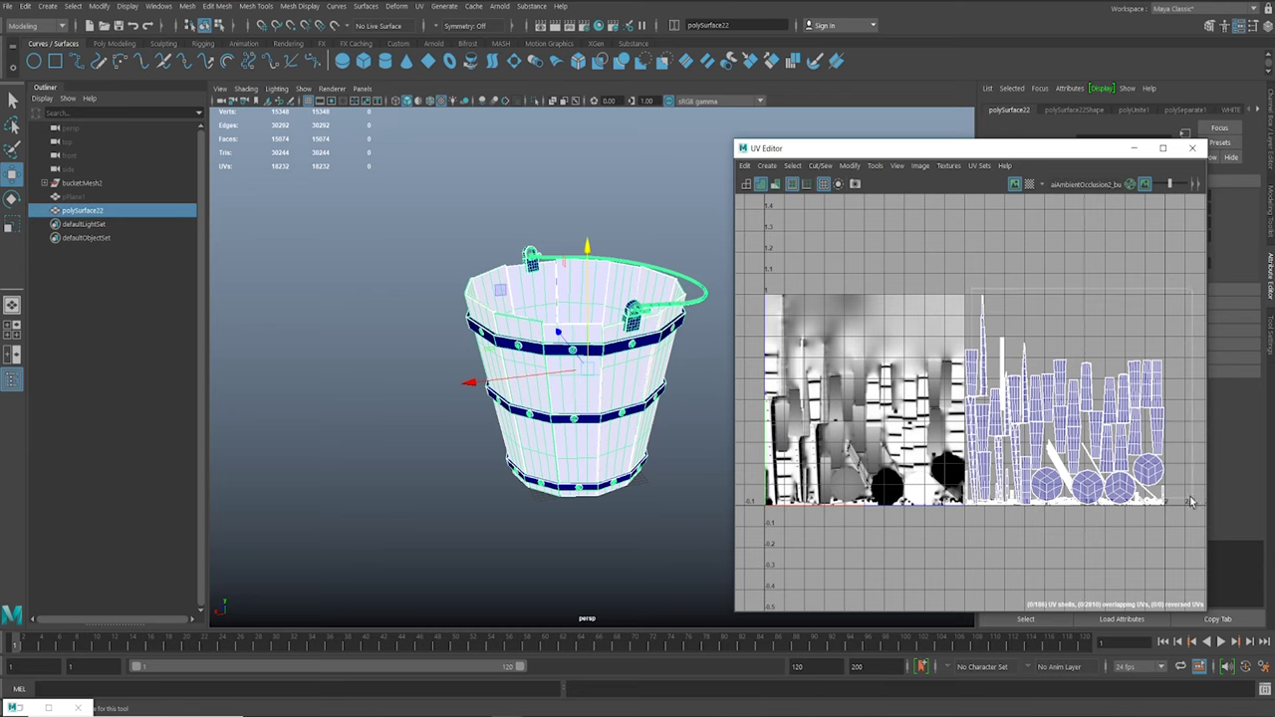
pyautogui.keyDown('alt'); pyautogui.moveTo(557, 330); pyautogui.dragTo(528, 355, button='middle'); pyautogui.keyUp('alt')
pyautogui.keyDown('alt'); pyautogui.moveTo(528, 356); pyautogui.dragTo(401, 325, button='right'); pyautogui.keyUp('alt')
pyautogui.scroll(3, 400, 329)
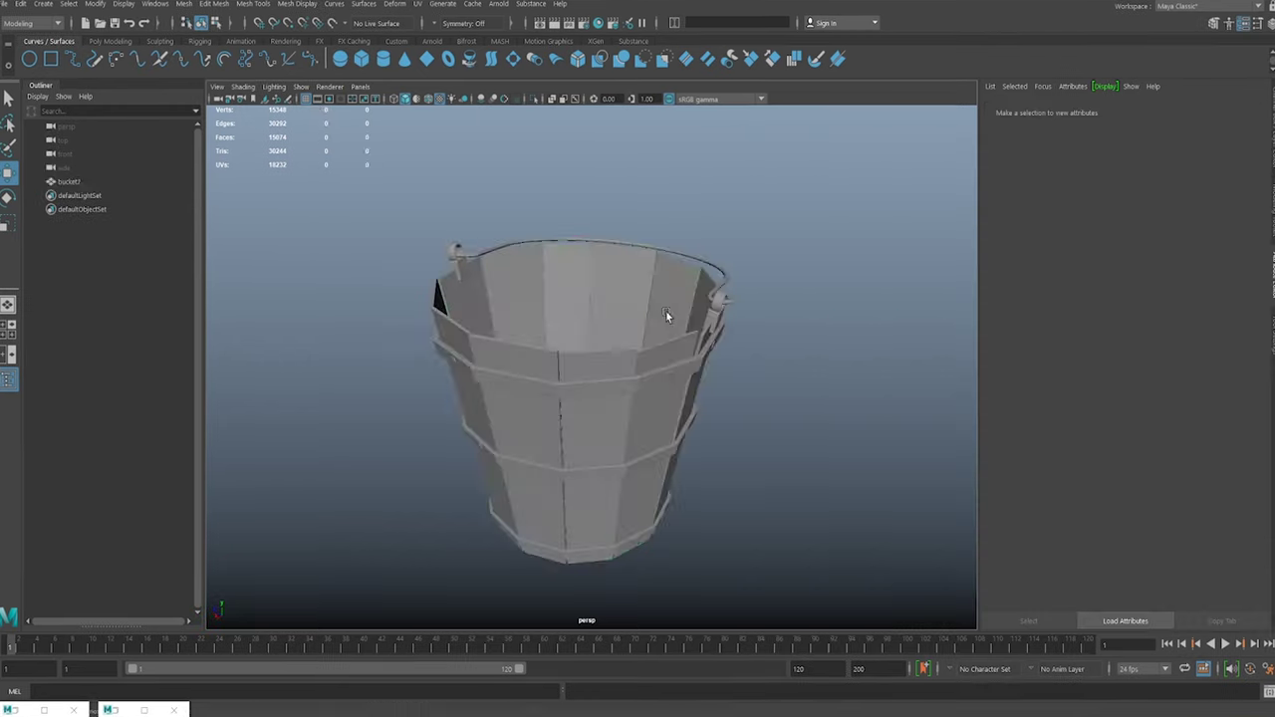
# Select the whole grey bucket mesh and assign a new Surface Shader to it.
pyautogui.click(702, 311)
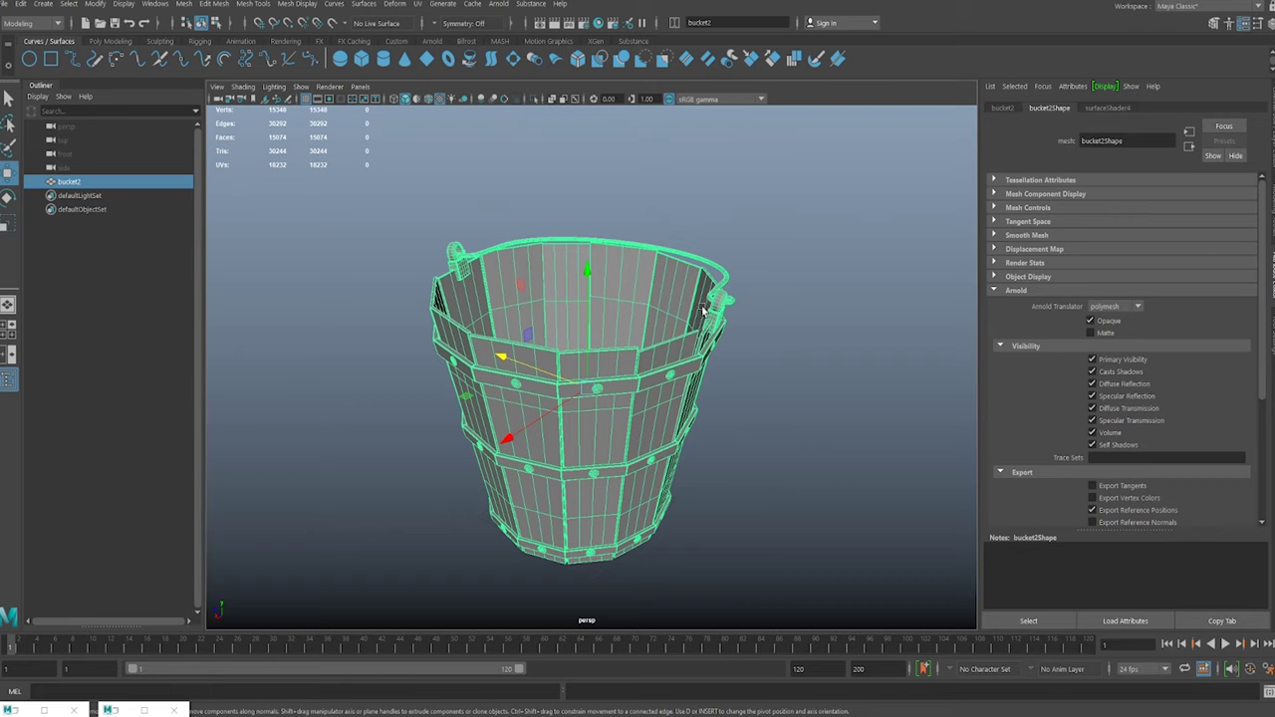
pyautogui.click(761, 317)
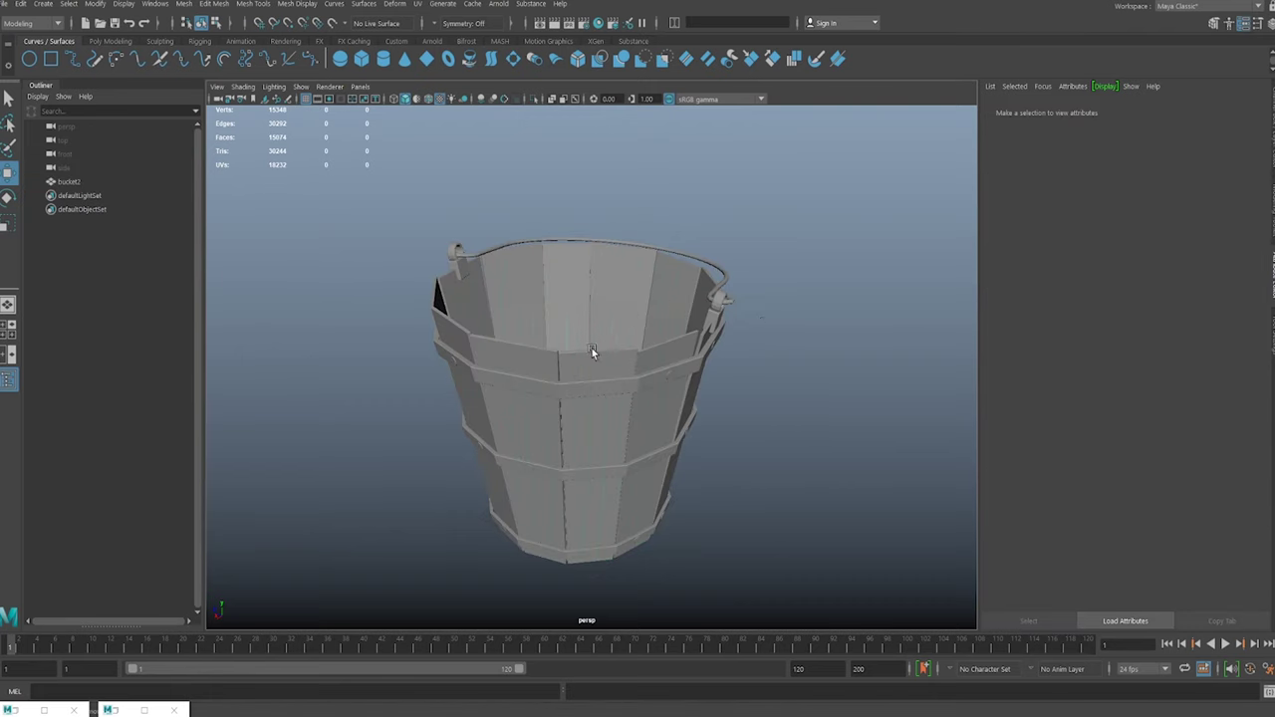
pyautogui.keyDown('alt'); pyautogui.moveTo(592, 348); pyautogui.dragTo(506, 296, button='right'); pyautogui.keyUp('alt')
pyautogui.click(610, 351)
pyautogui.keyDown('alt'); pyautogui.moveTo(438, 240); pyautogui.dragTo(510, 283, button='right'); pyautogui.keyUp('alt')
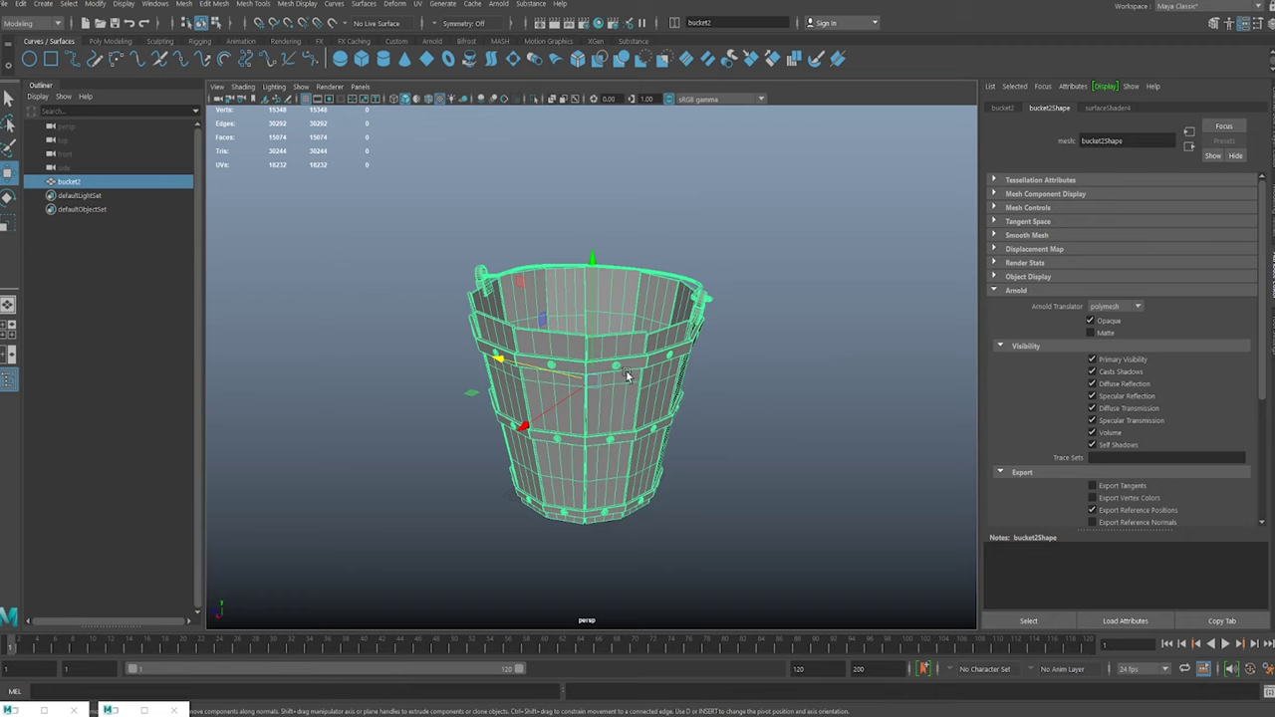
pyautogui.moveTo(627, 372); pyautogui.dragTo(725, 703, button='right')
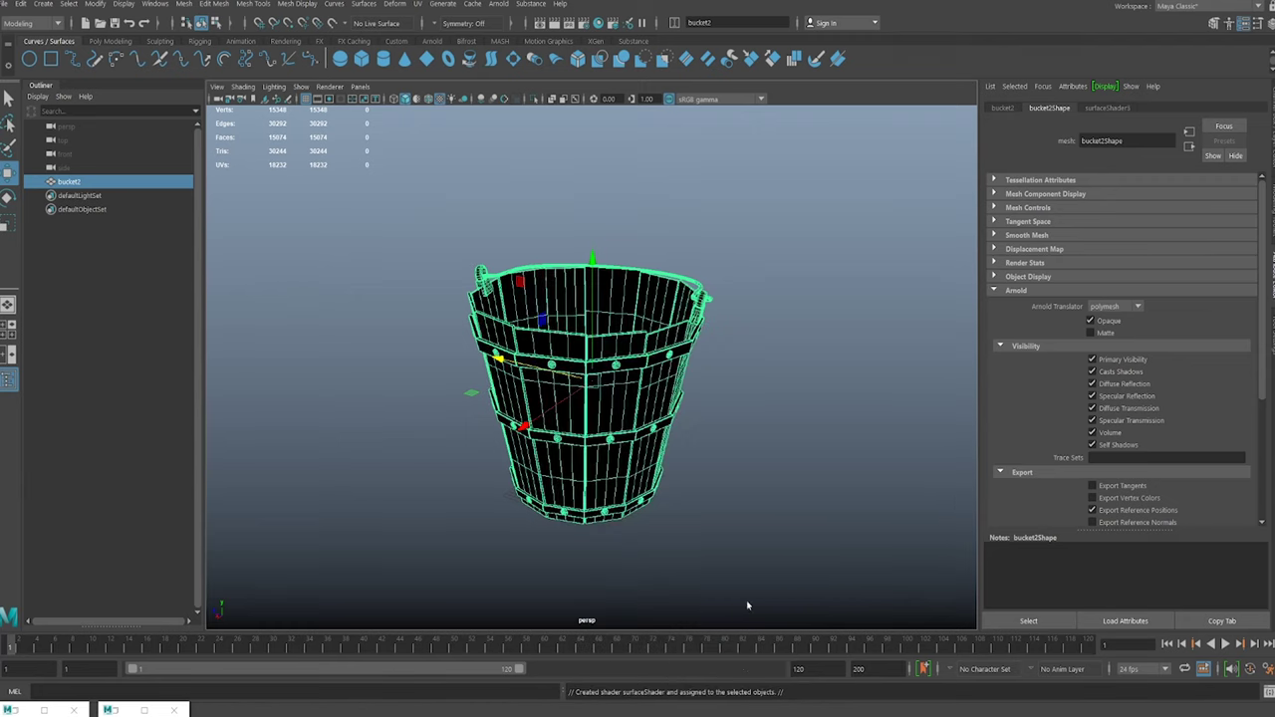
pyautogui.scroll(5, 737, 588)
pyautogui.scroll(-1, 727, 570)
pyautogui.click(851, 415)
# Rename the bucket's new Surface Shader to curvature.
pyautogui.click(703, 336)
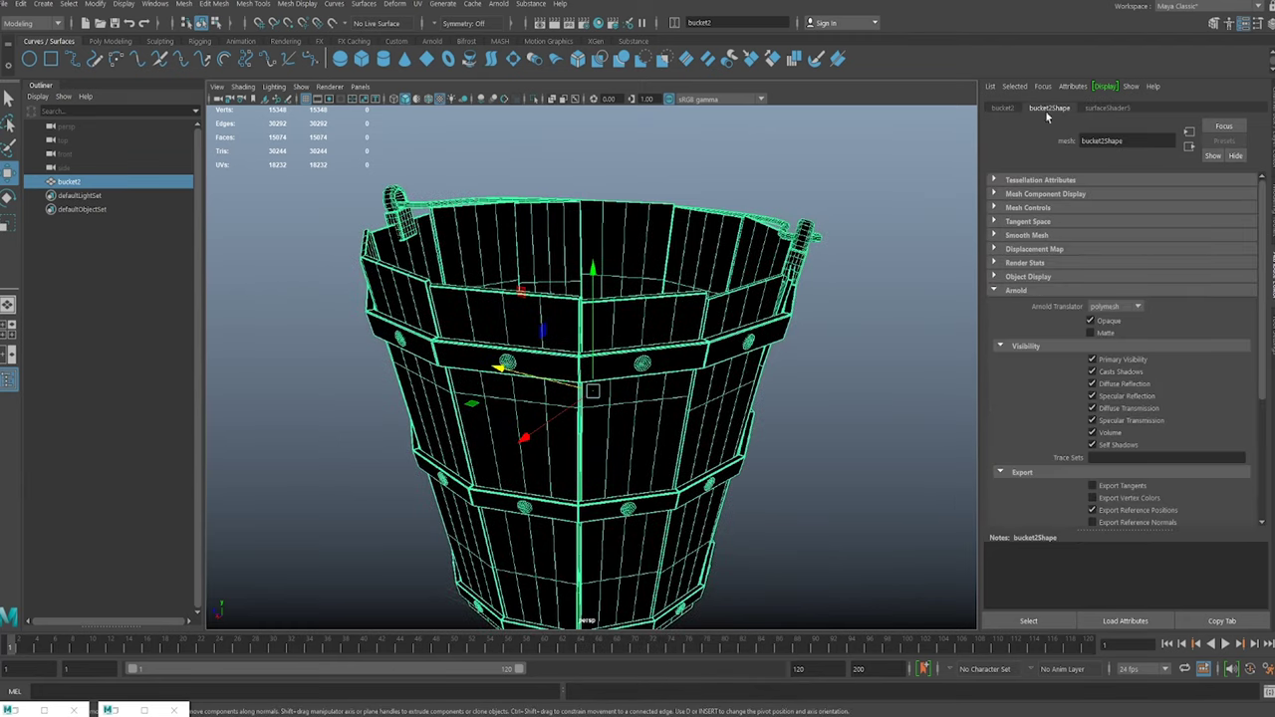
pyautogui.click(1106, 108)
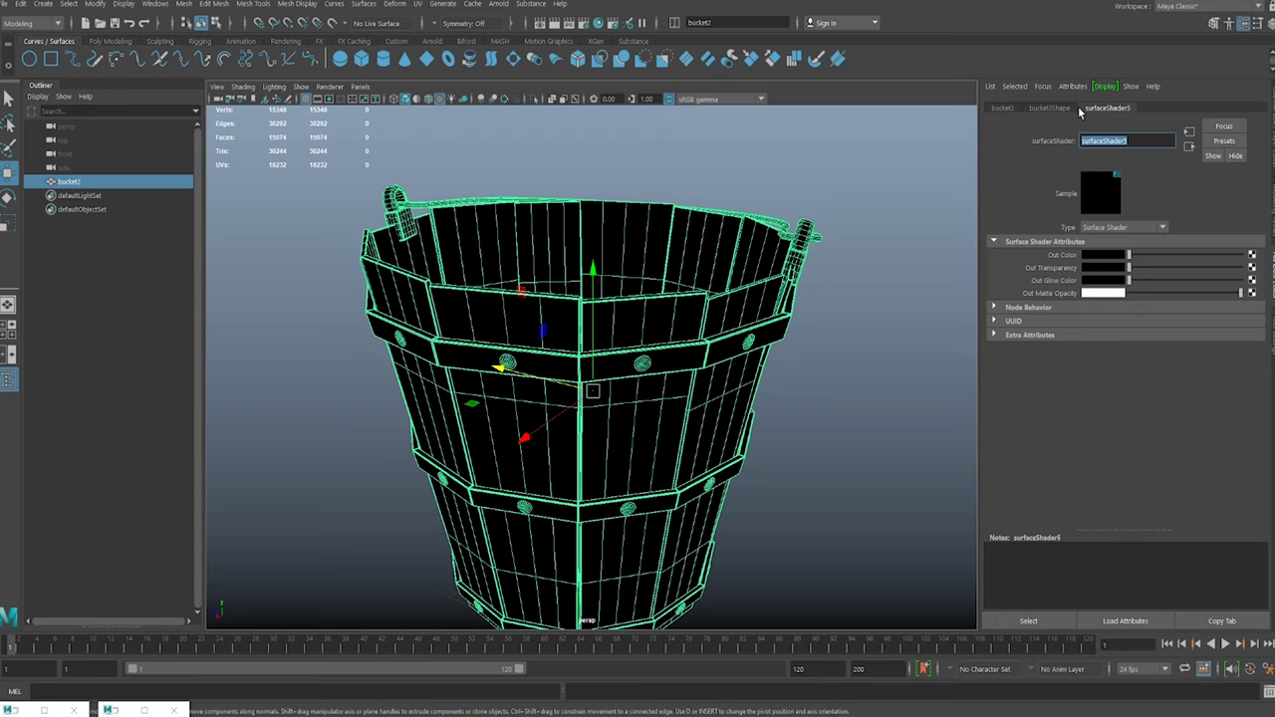
pyautogui.write('b')
pyautogui.write('urvature')
pyautogui.press('Return')
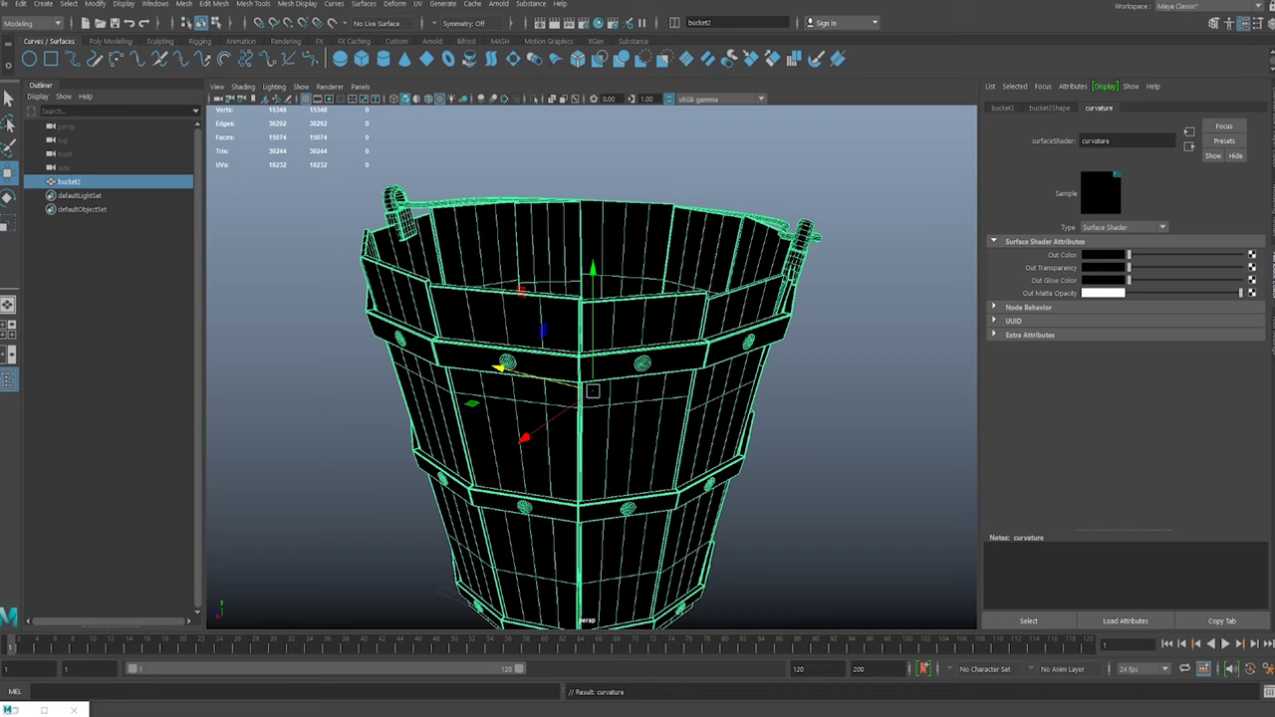
# Open the Hypershade, clear its graph and create an Arnold aiCurvature node.
pyautogui.moveTo(1274, 199); pyautogui.dragTo(341, 101)
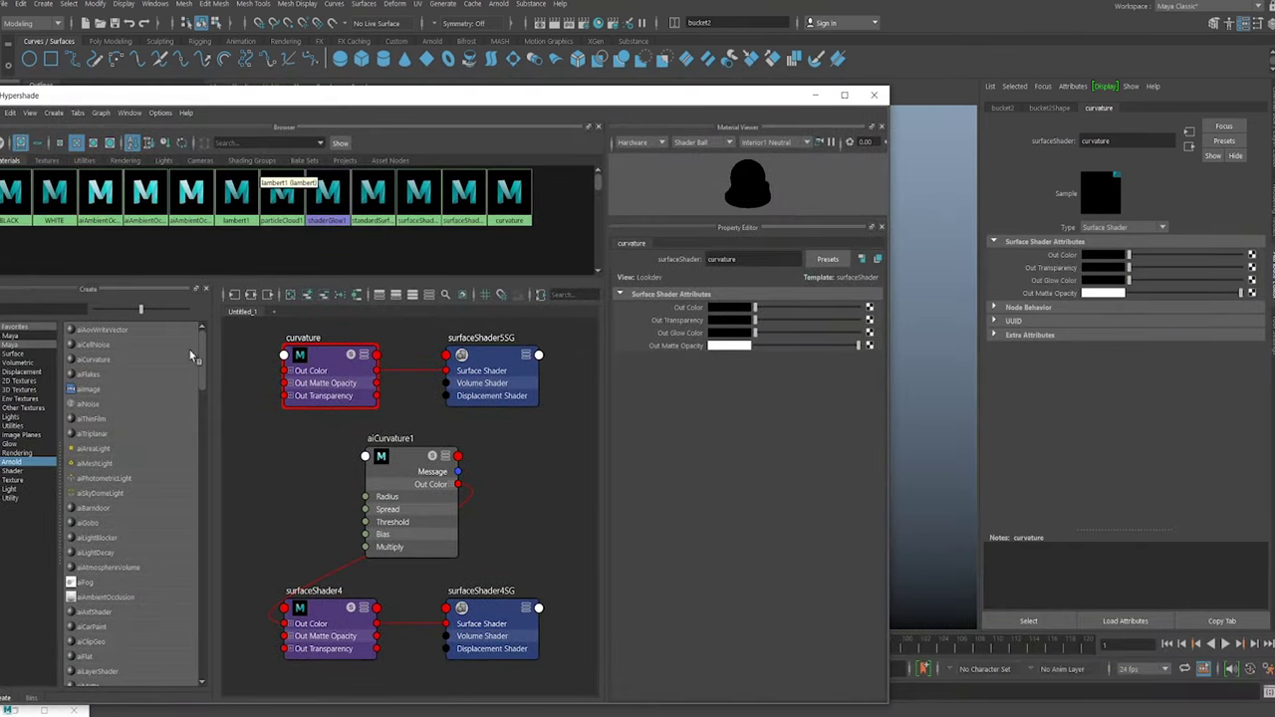
pyautogui.click(252, 295)
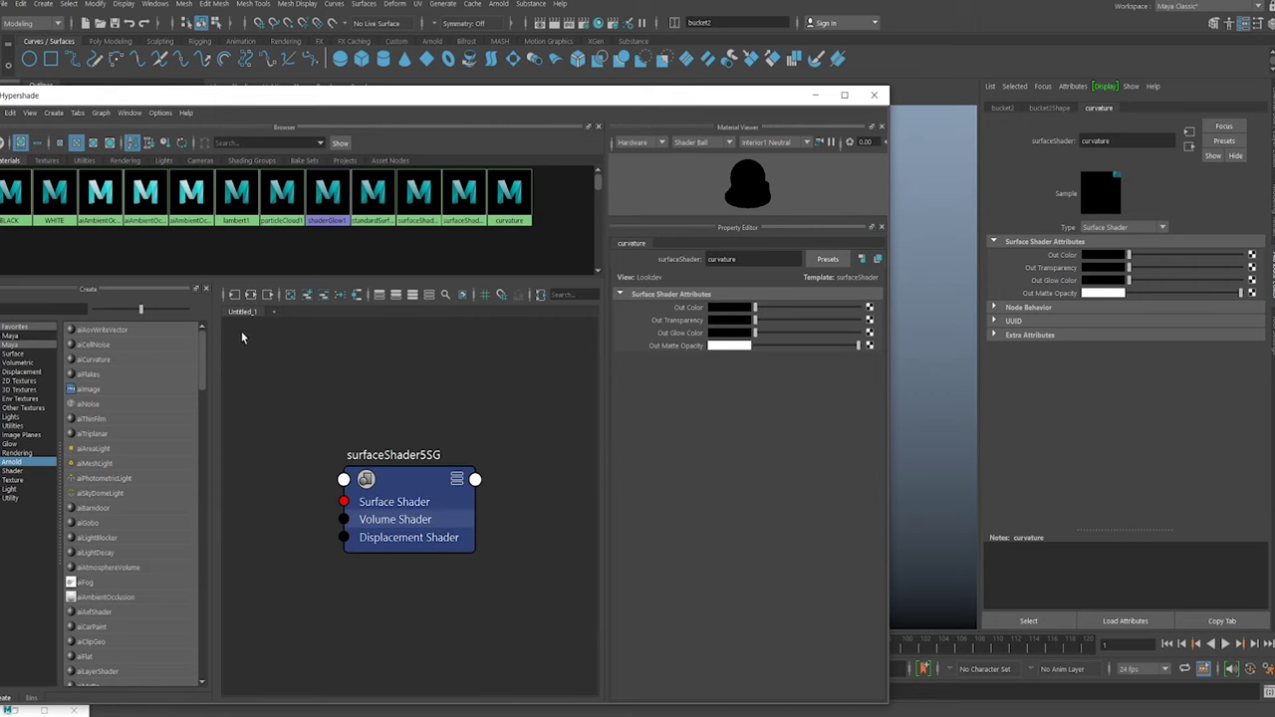
pyautogui.moveTo(317, 96); pyautogui.dragTo(388, 99)
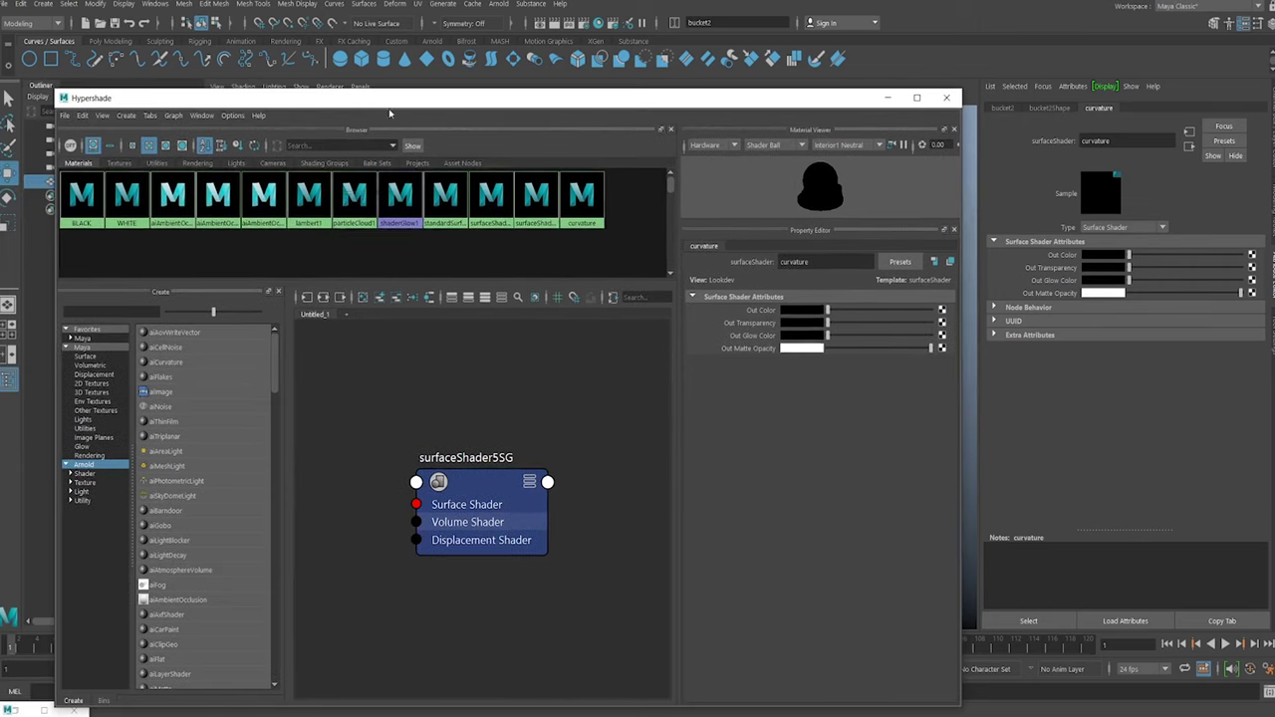
pyautogui.click(171, 367)
pyautogui.click(171, 367)
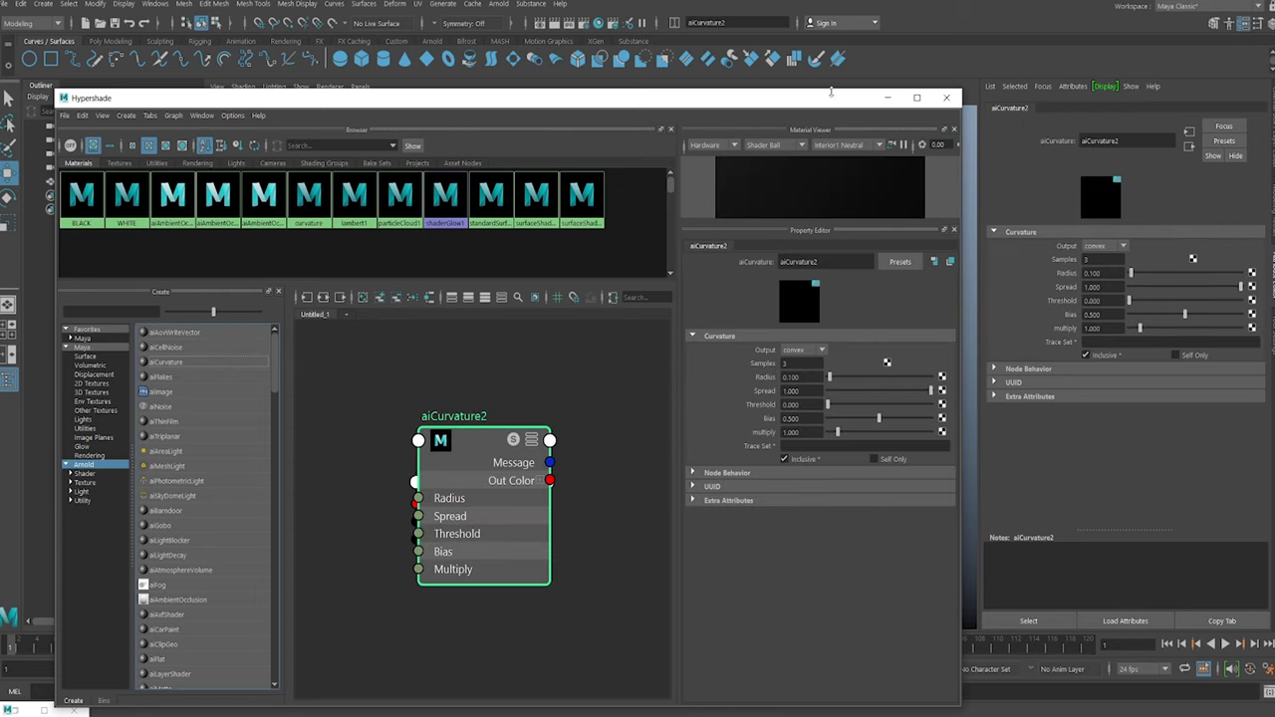
# Reselect the bucket and connect the new aiCurvature node to the curvature shader's Out Color.
pyautogui.moveTo(809, 105); pyautogui.dragTo(748, 123)
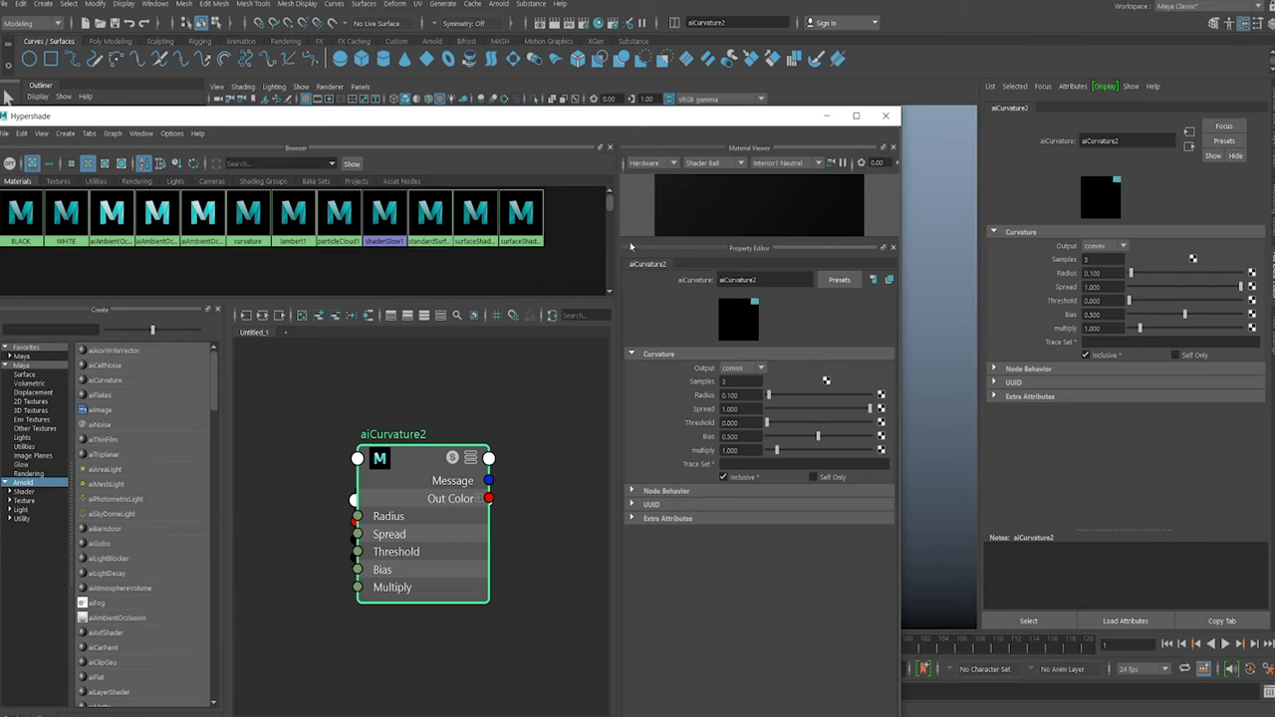
pyautogui.moveTo(673, 121); pyautogui.dragTo(742, 117)
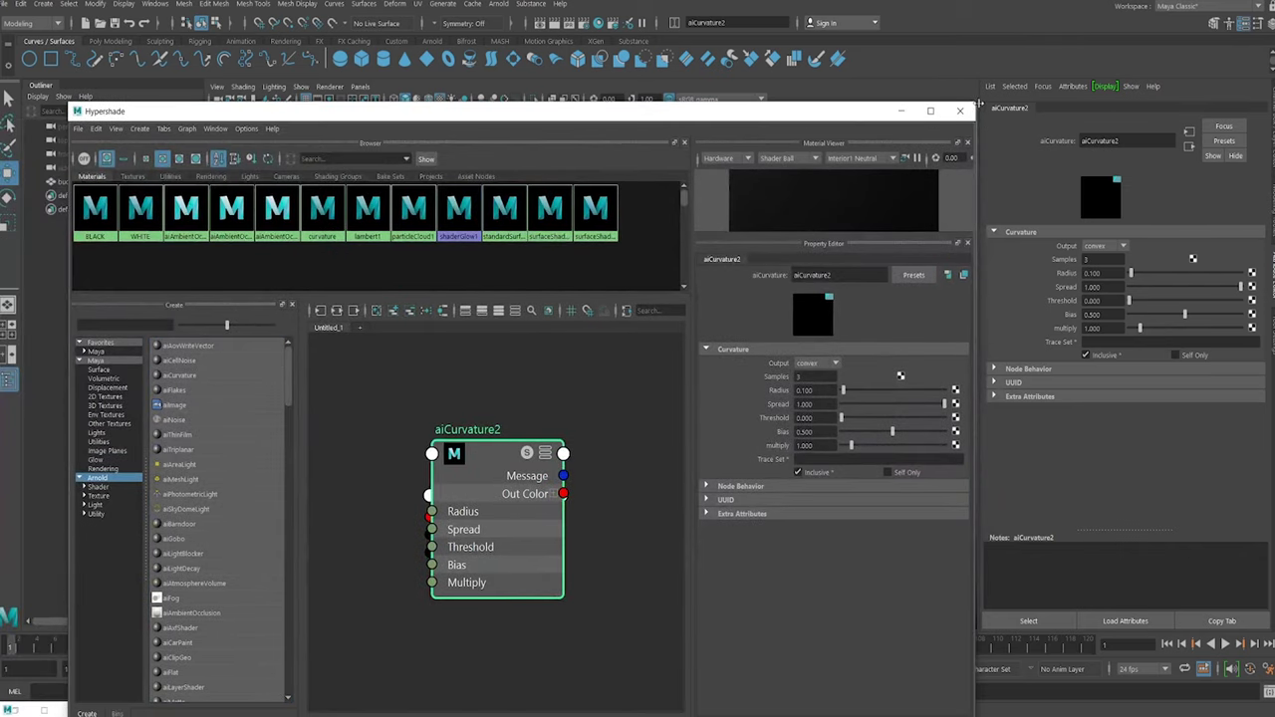
pyautogui.moveTo(877, 110); pyautogui.dragTo(832, 320)
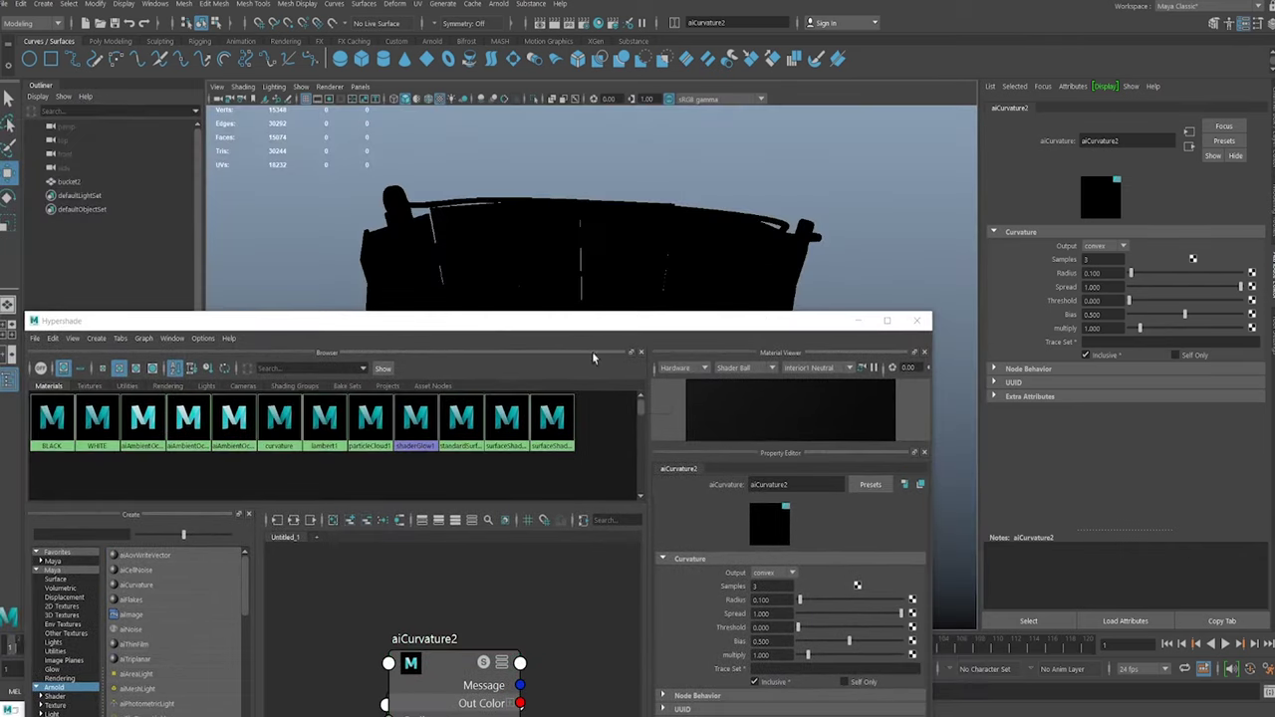
pyautogui.click(513, 301)
pyautogui.moveTo(507, 323); pyautogui.dragTo(474, 252)
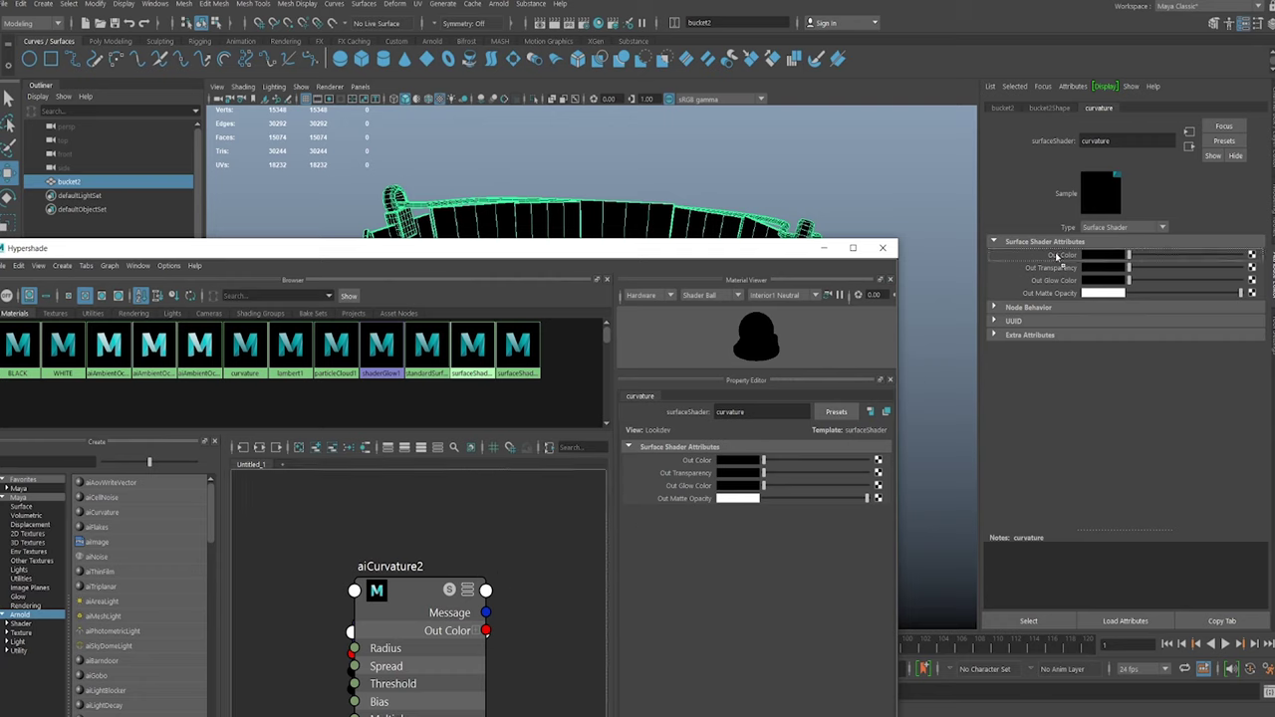
pyautogui.moveTo(1060, 257); pyautogui.dragTo(1059, 256, button='middle')
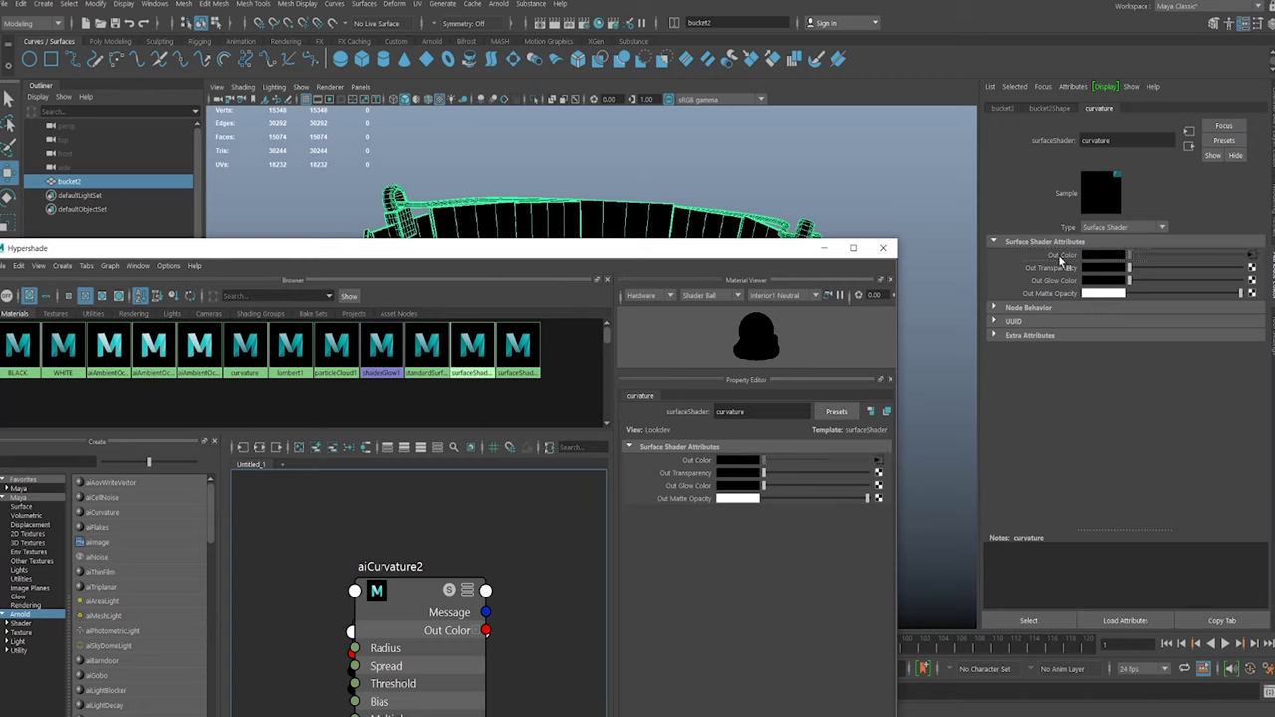
pyautogui.click(1129, 140)
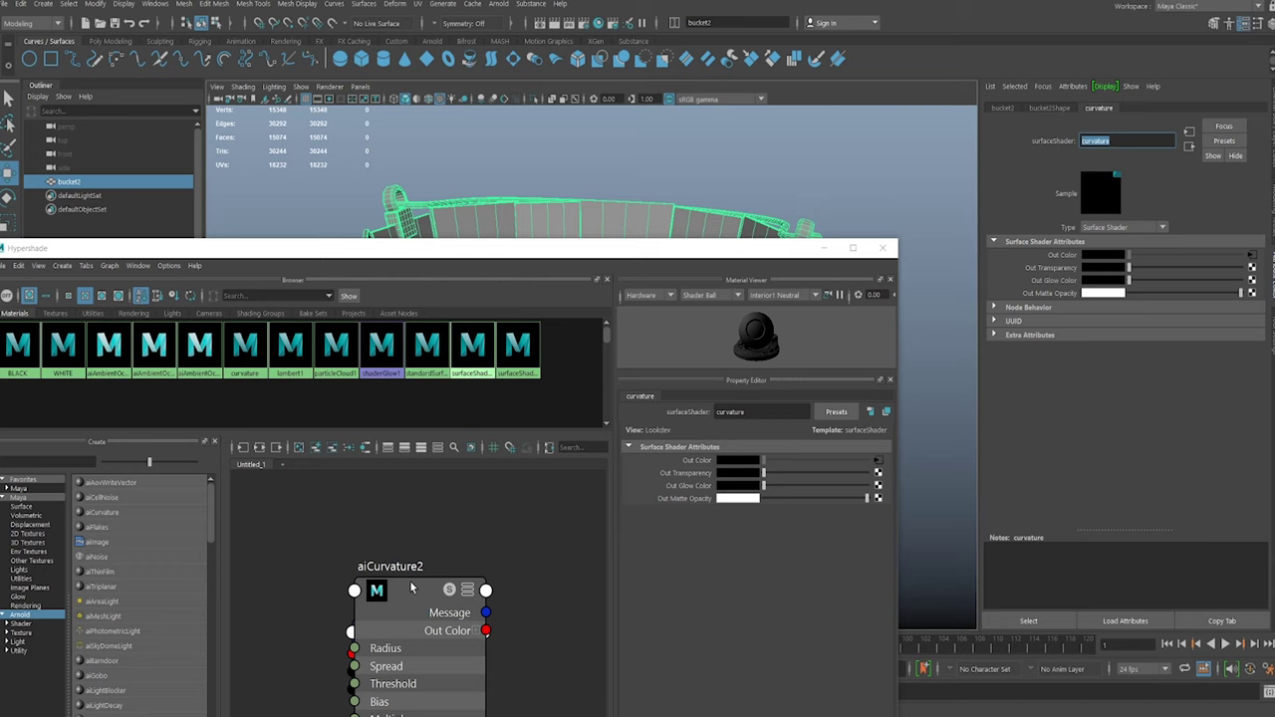
# Put the Hypershade away and open the Arnold RenderView to render the bucket with the curvature shader.
pyautogui.click(824, 248)
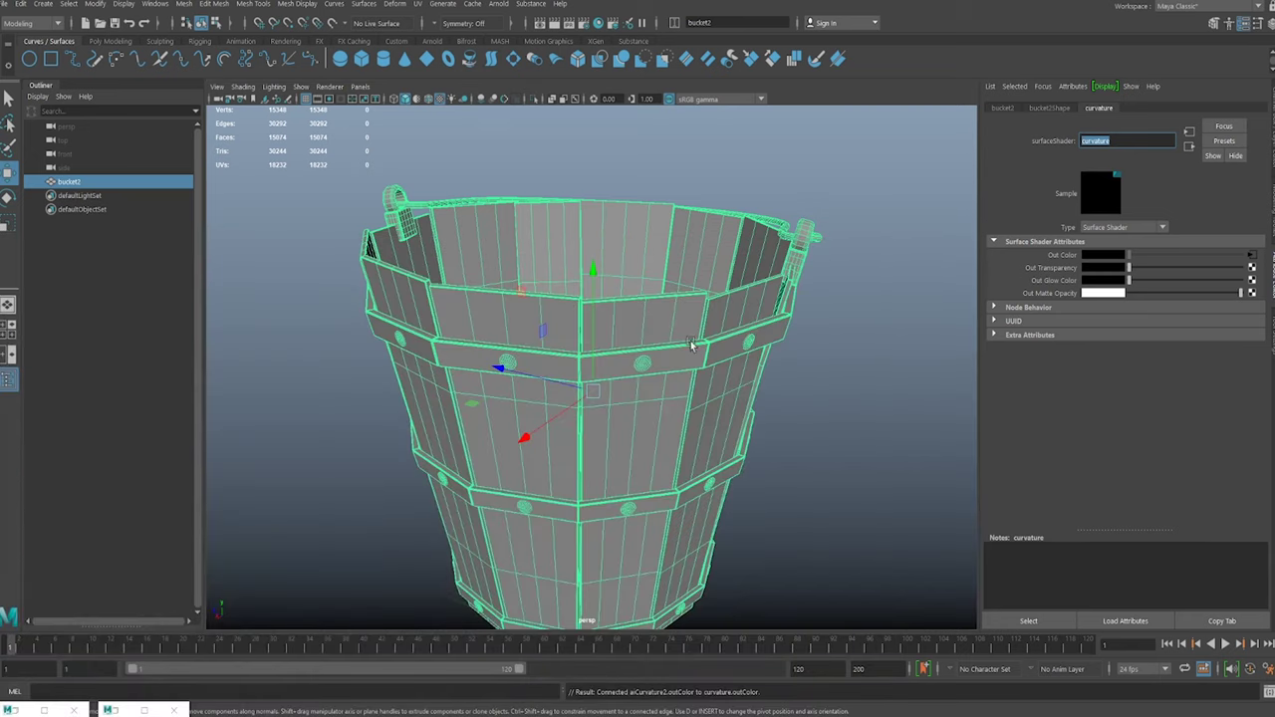
pyautogui.keyDown('alt'); pyautogui.moveTo(616, 328); pyautogui.dragTo(467, 274, button='right'); pyautogui.keyUp('alt')
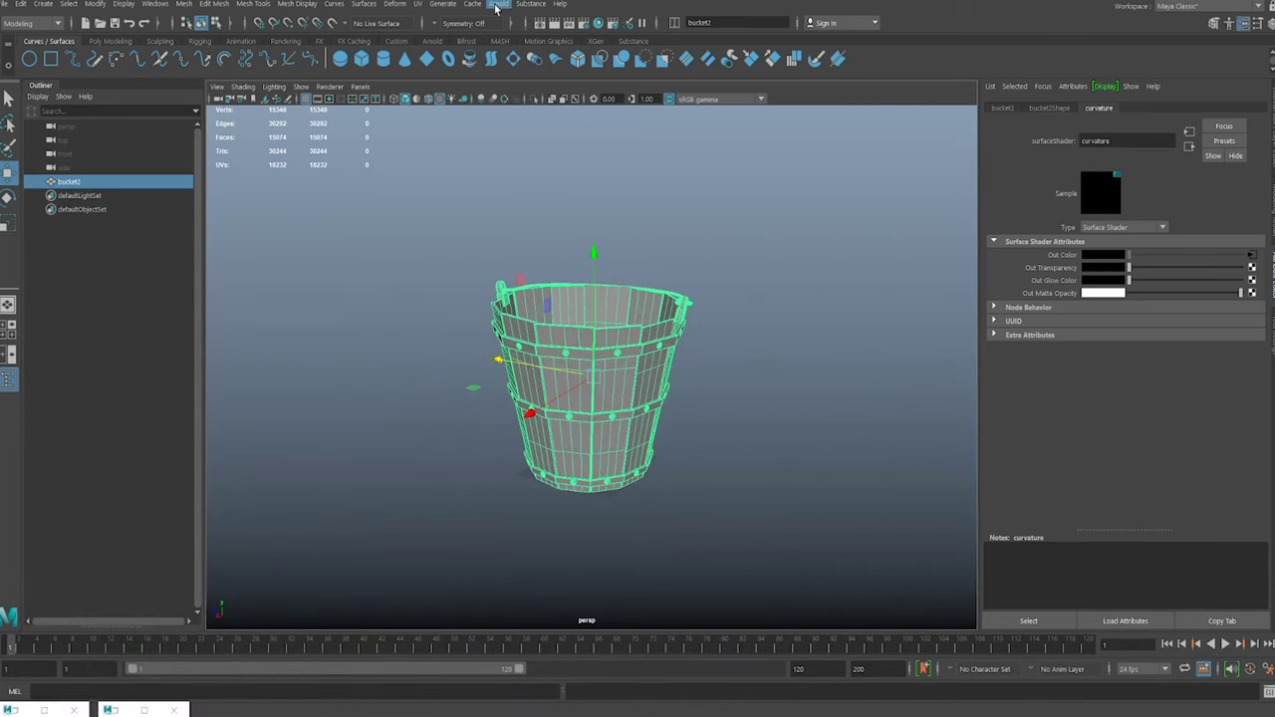
pyautogui.click(501, 5)
pyautogui.click(513, 27)
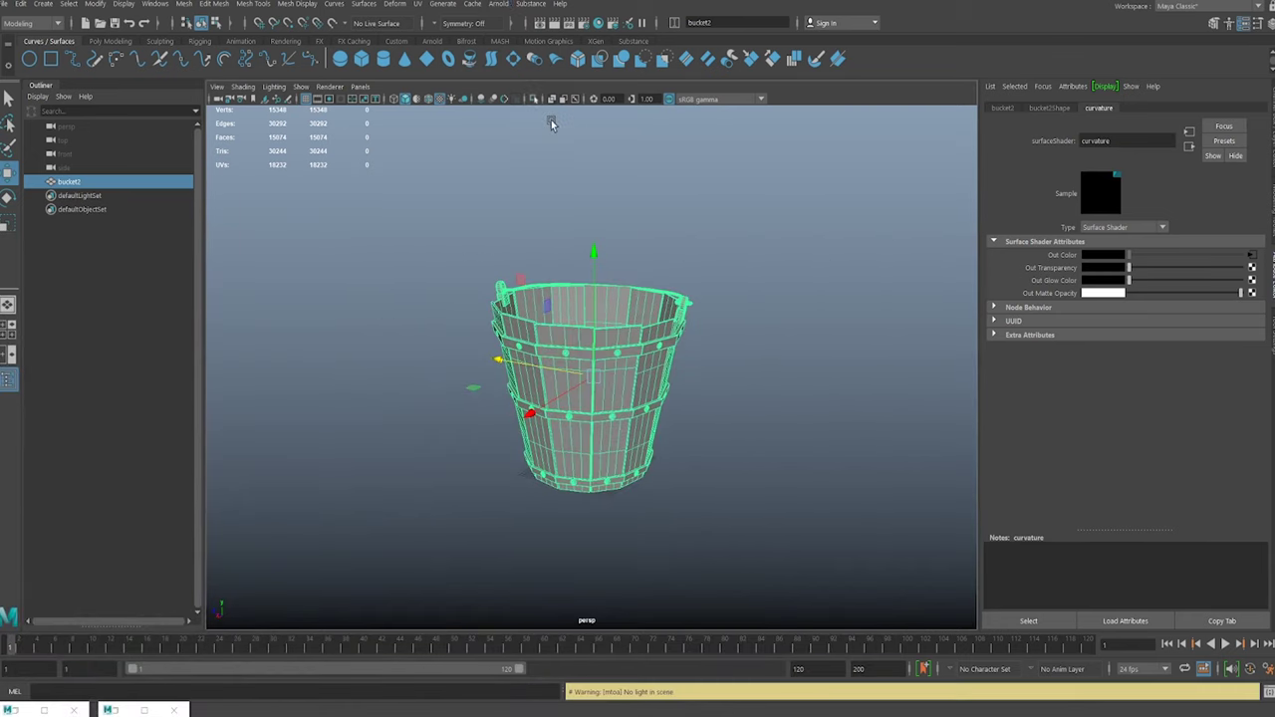
pyautogui.click(11, 711)
pyautogui.click(16, 711)
pyautogui.click(19, 711)
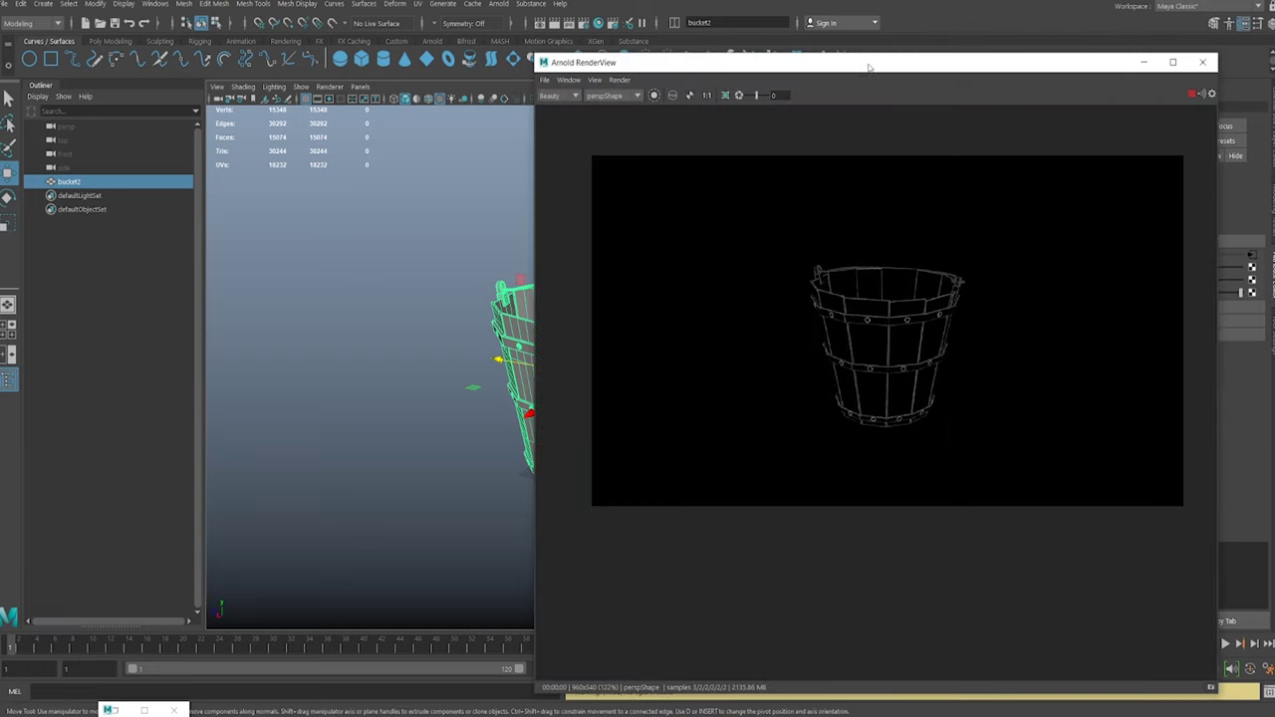
# Examine the curvature render of the bucket's upper rim and metal band up close.
pyautogui.moveTo(869, 68); pyautogui.dragTo(969, 91)
pyautogui.press('f')
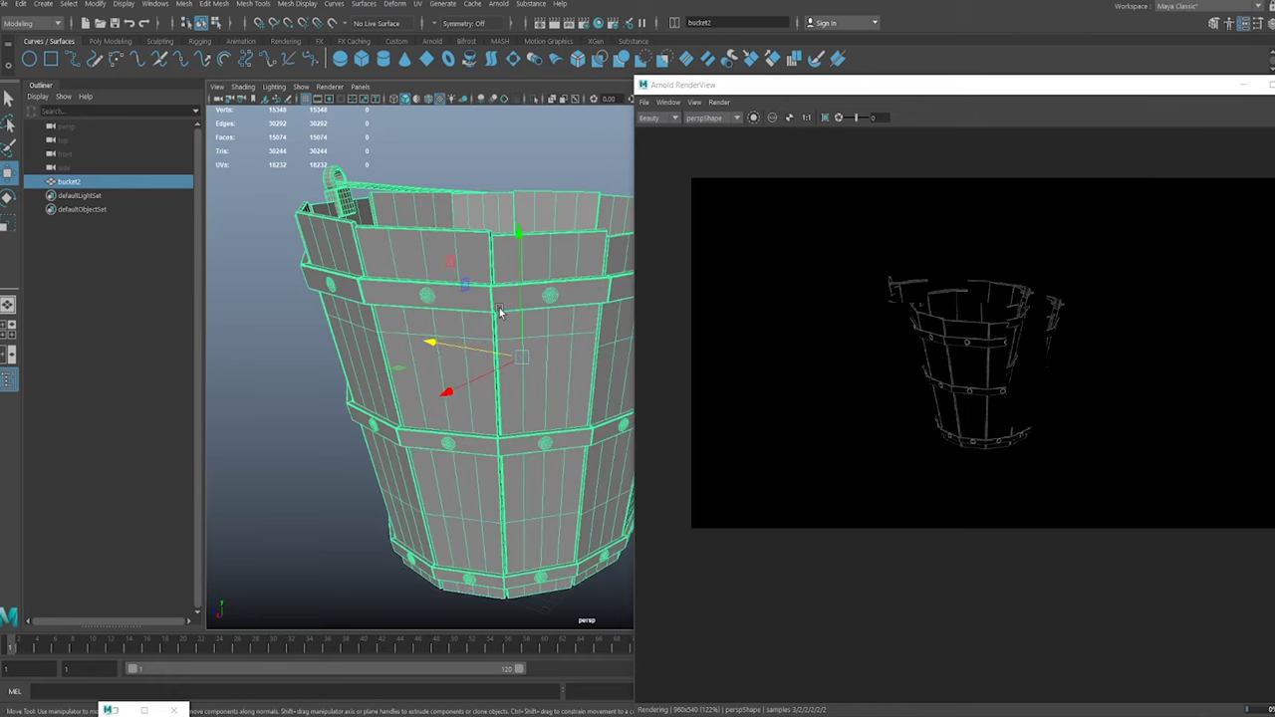
pyautogui.keyDown('alt'); pyautogui.moveTo(441, 279); pyautogui.dragTo(441, 370, button='middle'); pyautogui.keyUp('alt')
pyautogui.keyDown('alt'); pyautogui.moveTo(441, 372); pyautogui.dragTo(510, 345, button='right'); pyautogui.keyUp('alt')
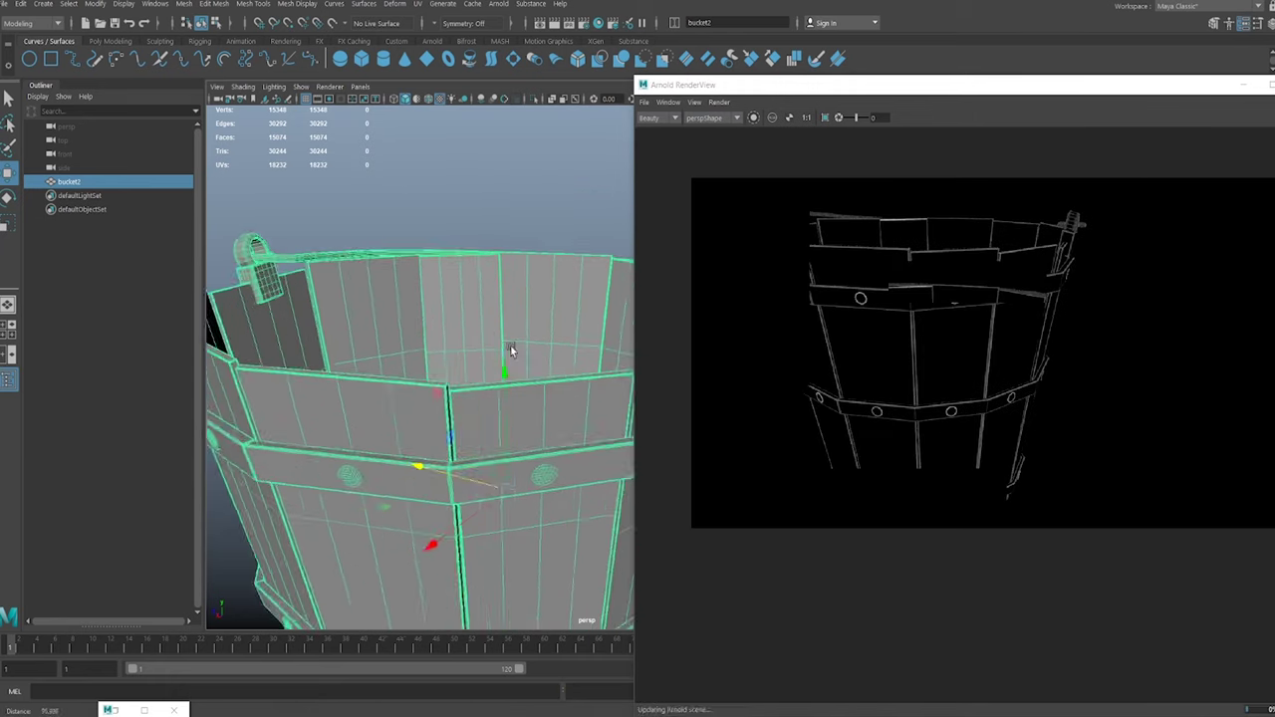
pyautogui.keyDown('alt'); pyautogui.moveTo(510, 350); pyautogui.dragTo(509, 290); pyautogui.keyUp('alt')
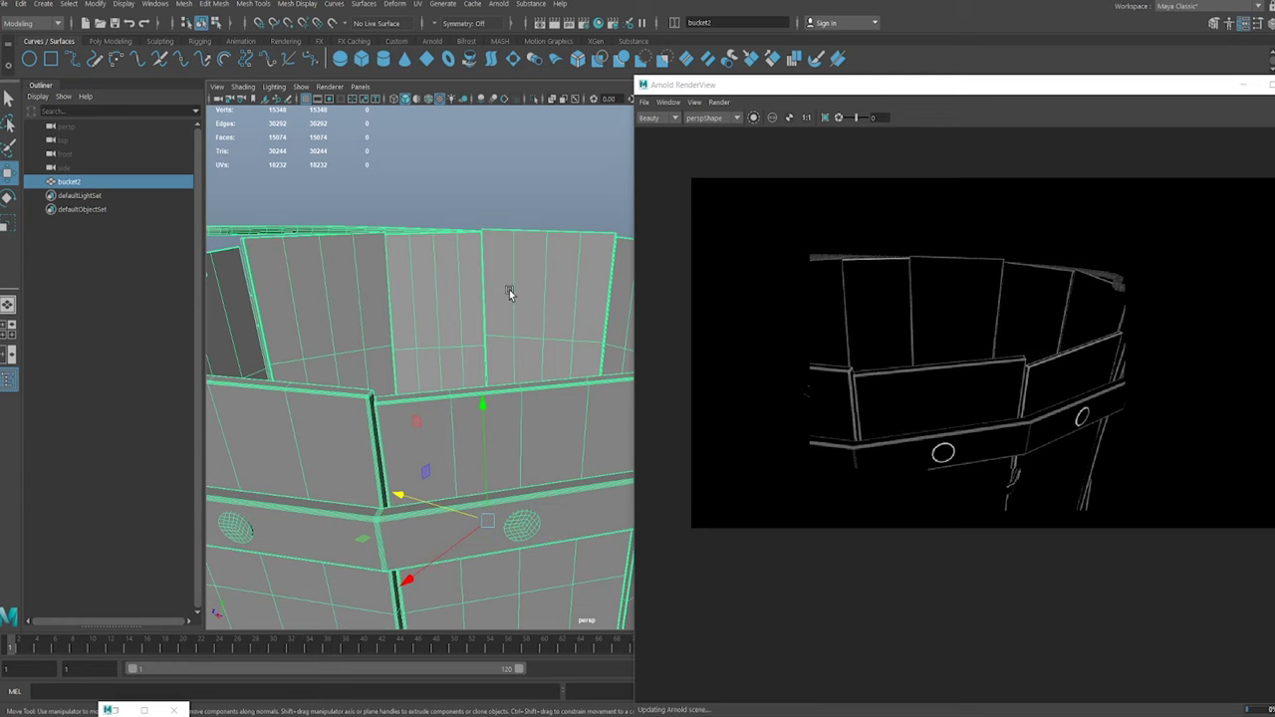
pyautogui.keyDown('alt'); pyautogui.moveTo(509, 290); pyautogui.dragTo(558, 249, button='middle'); pyautogui.keyUp('alt')
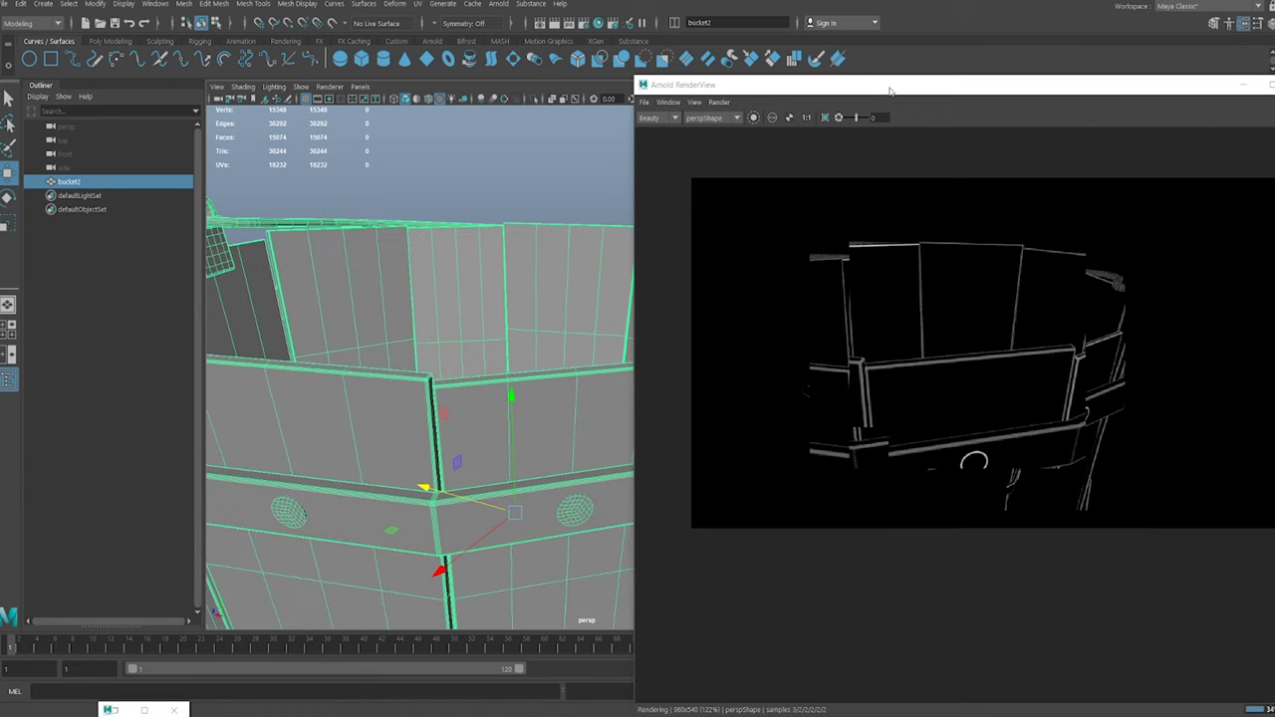
pyautogui.moveTo(890, 90); pyautogui.dragTo(242, 161)
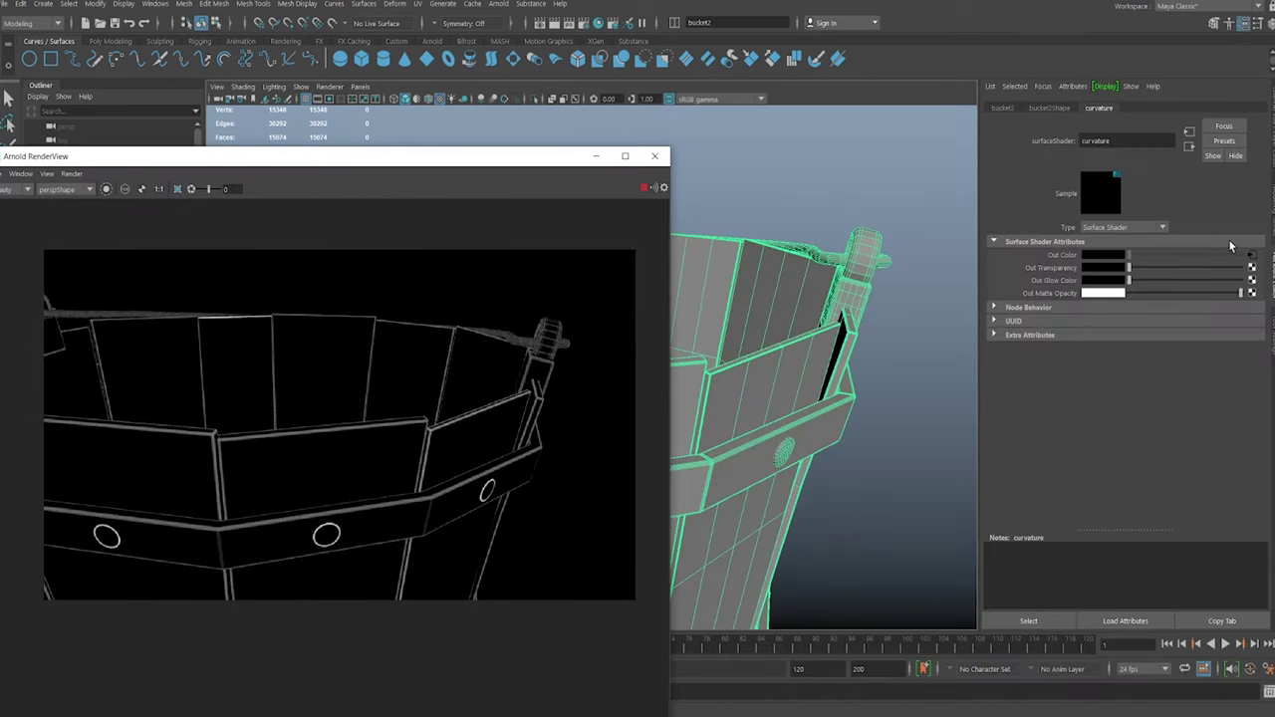
# Open the aiCurvature node feeding the shader's Out Color and try a Radius of 1 with 3 samples.
pyautogui.click(1251, 255)
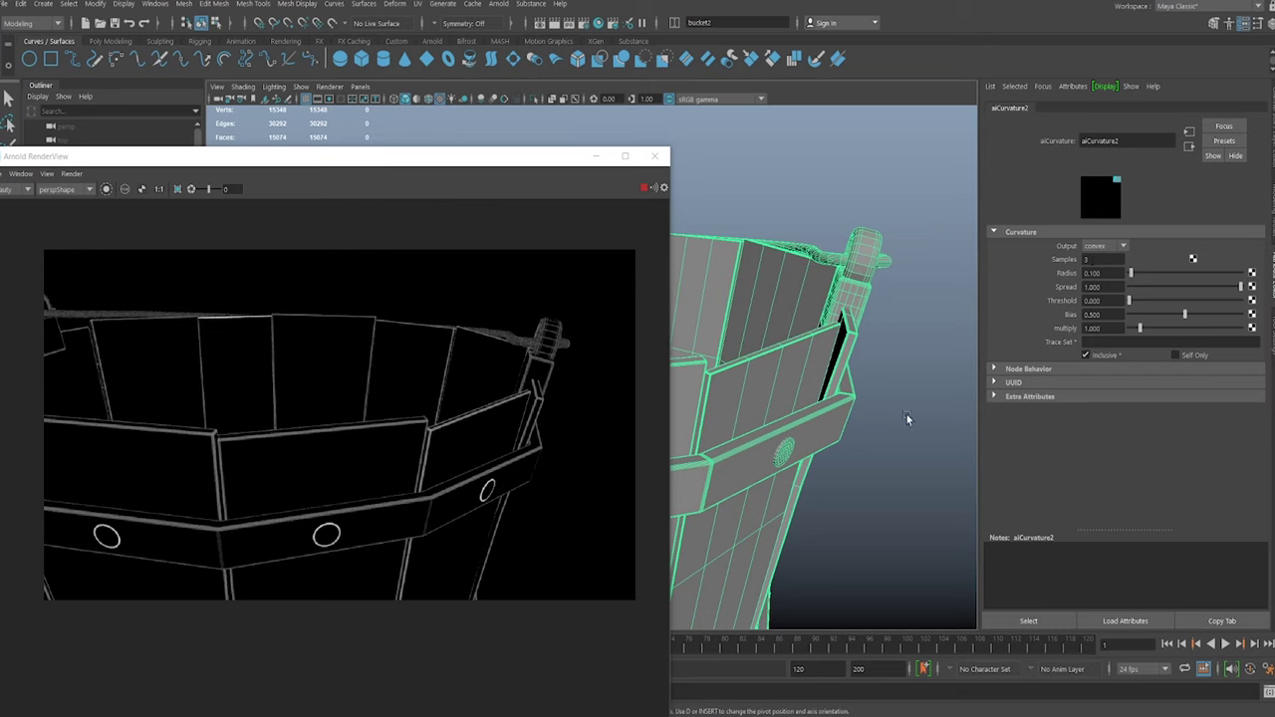
pyautogui.moveTo(1093, 260); pyautogui.dragTo(1017, 253)
pyautogui.write('3')
pyautogui.press('Tab')
pyautogui.write('1')
pyautogui.press('Return')
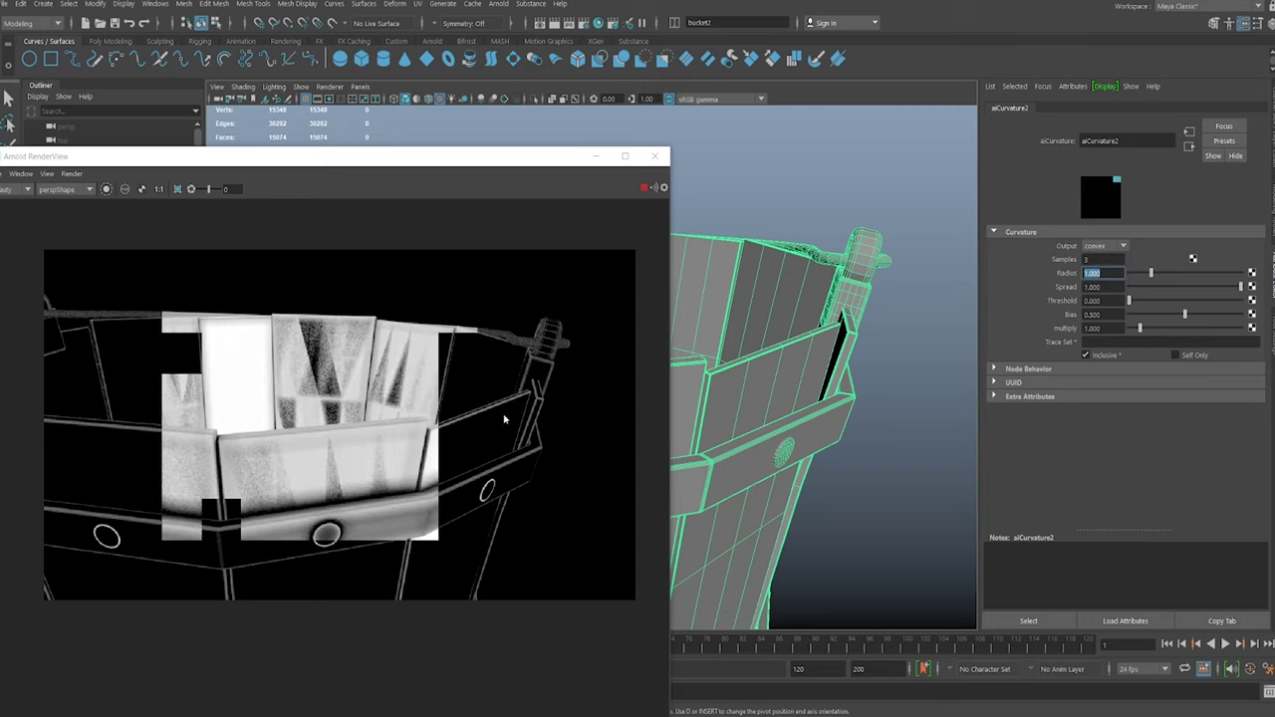
# Set the aiCurvature node's Radius back to 0.1 and reselect the bucket.
pyautogui.write('.1')
pyautogui.press('Return')
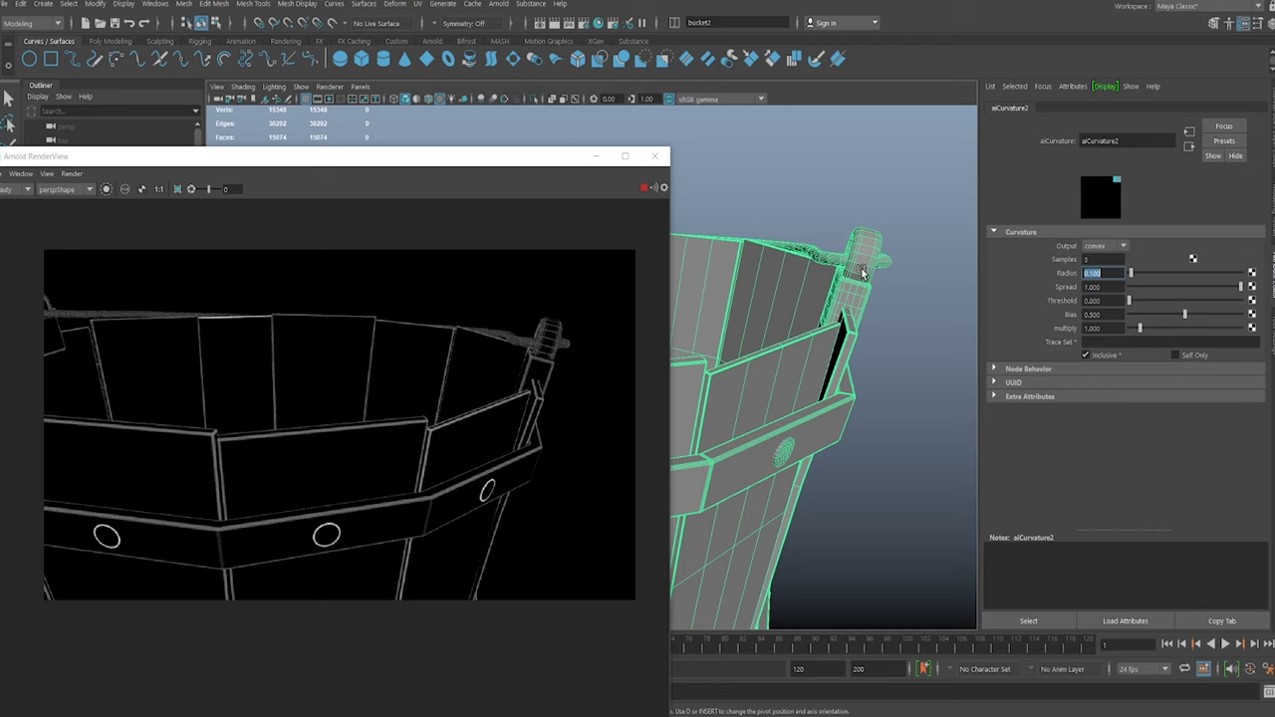
pyautogui.press('Return')
pyautogui.click(714, 423)
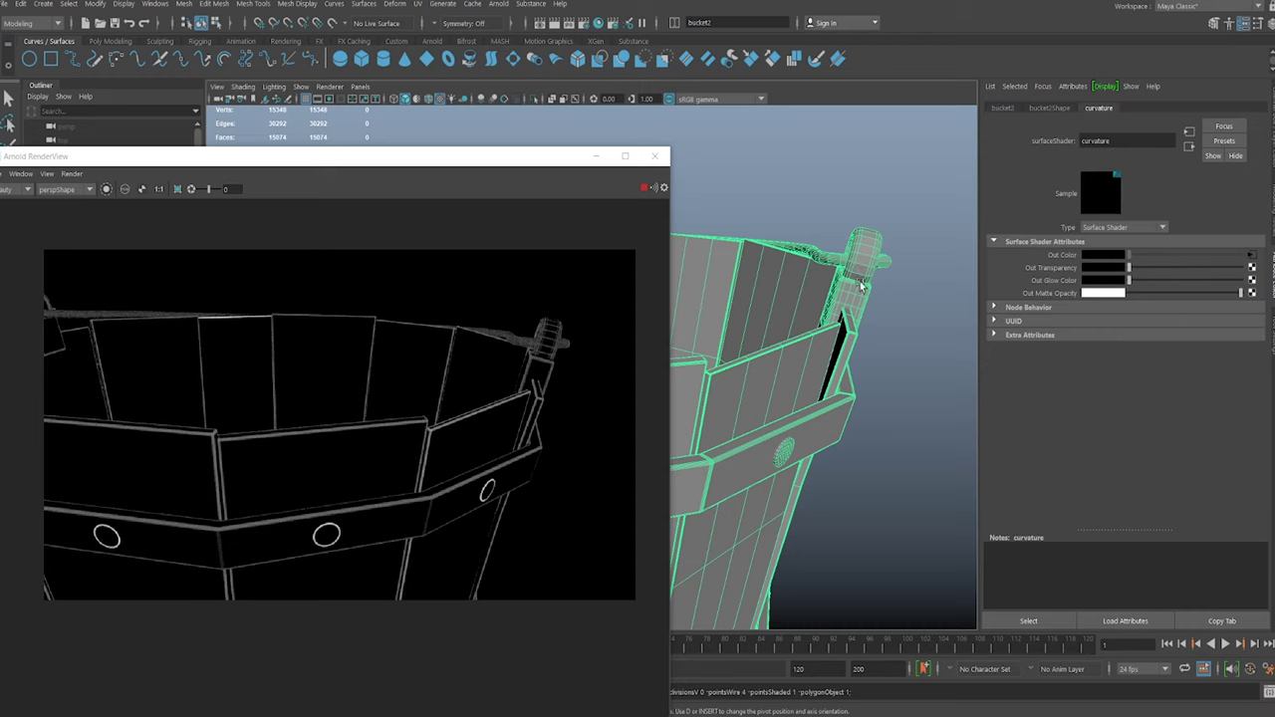
# Stop the interactive render and store a snapshot of the bucket's curvature render in the Arnold RenderView.
pyautogui.moveTo(482, 162); pyautogui.dragTo(624, 419)
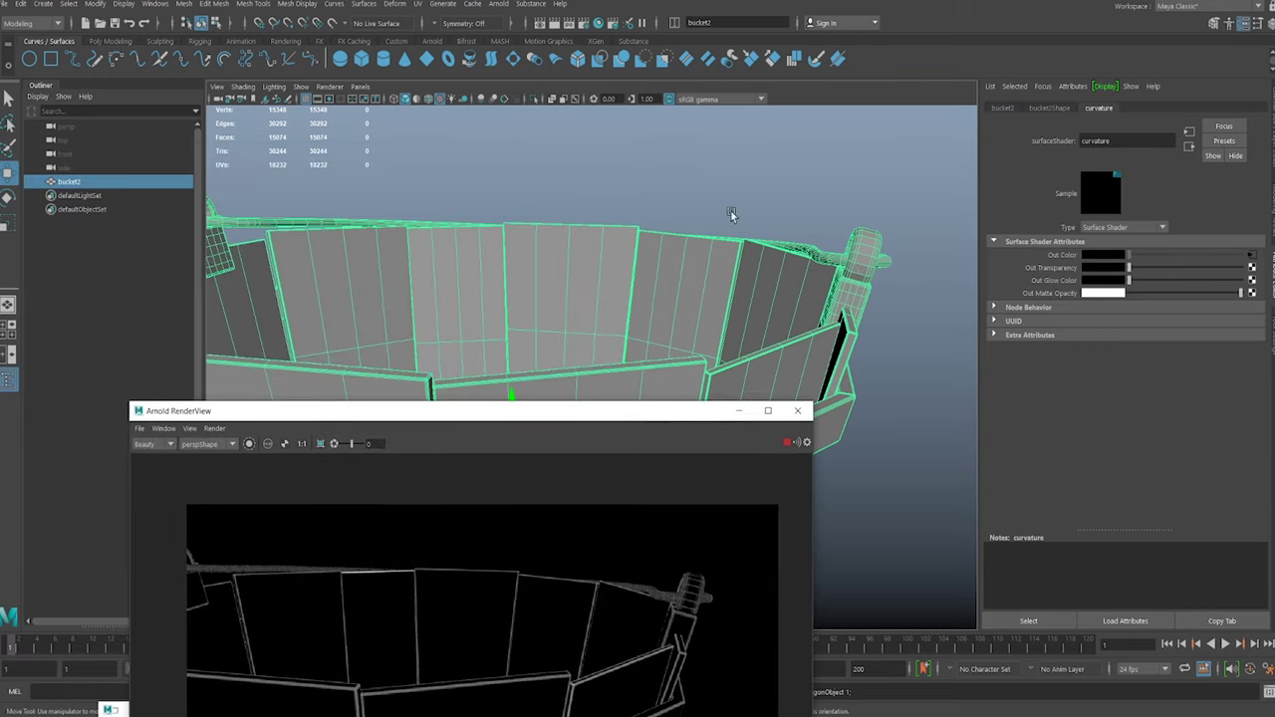
pyautogui.click(769, 196)
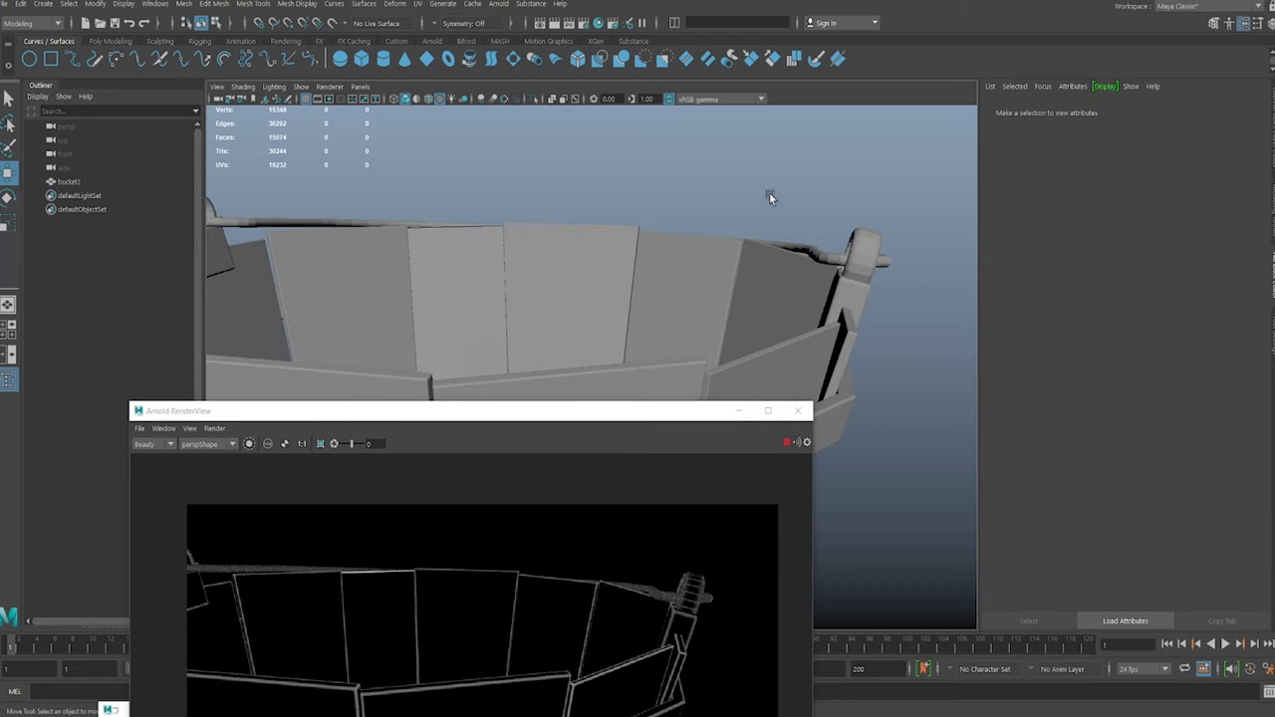
pyautogui.click(853, 259)
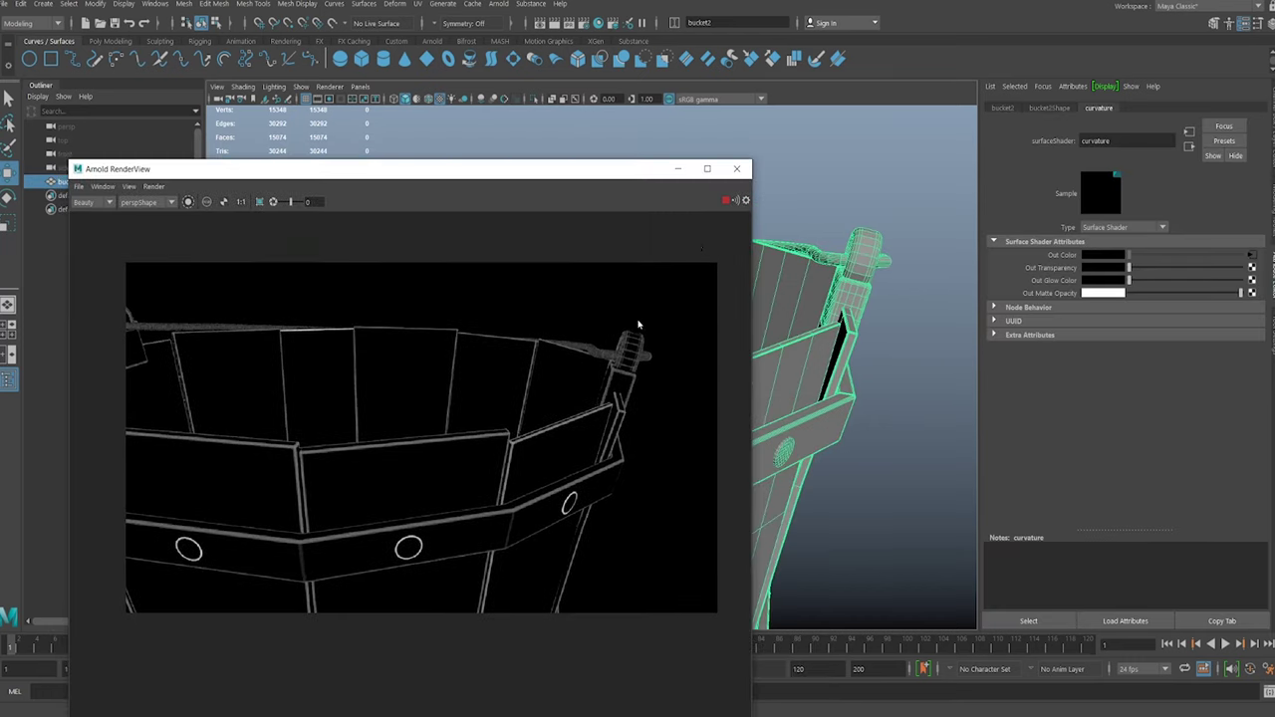
pyautogui.moveTo(598, 171); pyautogui.dragTo(569, 120)
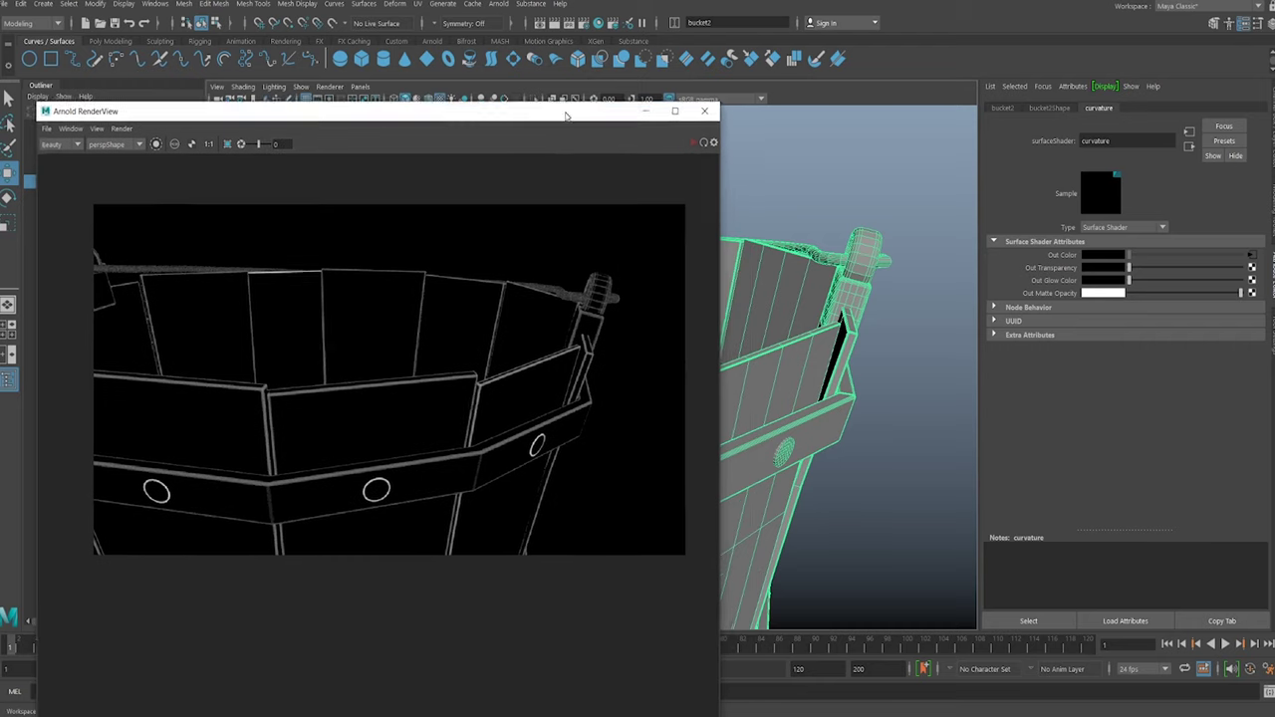
pyautogui.moveTo(602, 604); pyautogui.dragTo(604, 514, button='middle')
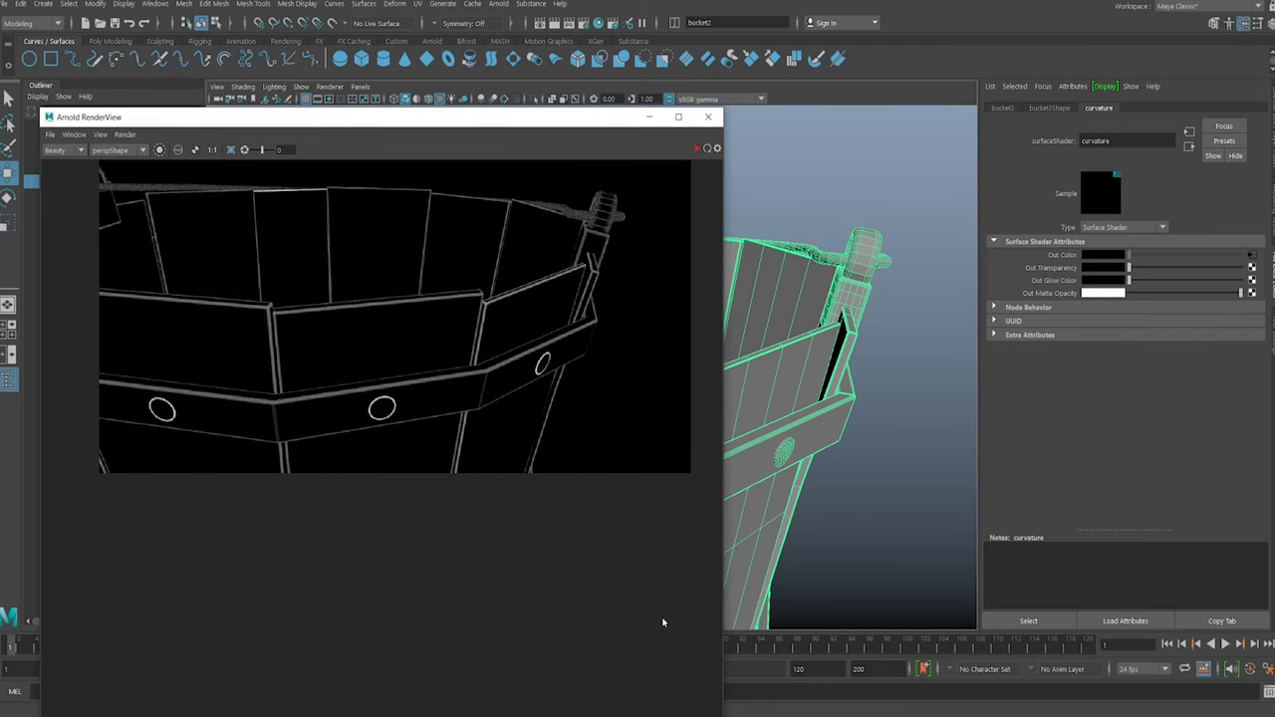
pyautogui.moveTo(583, 127); pyautogui.dragTo(805, 98)
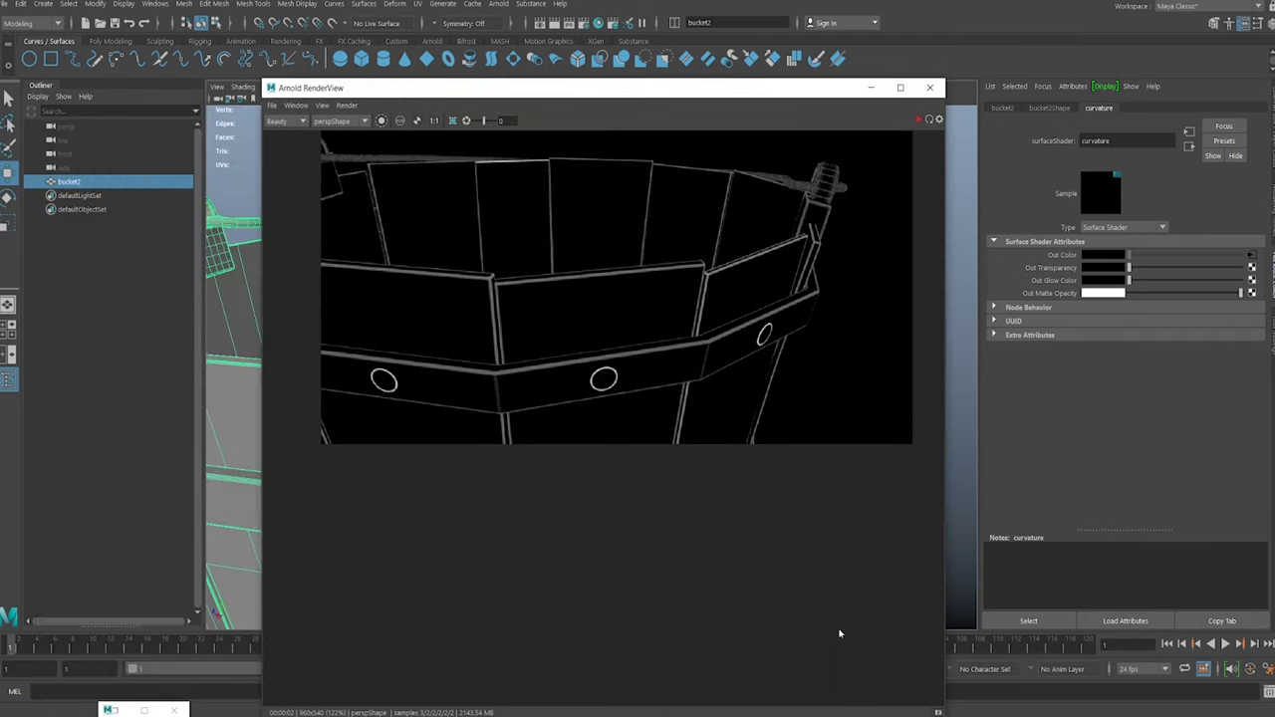
pyautogui.moveTo(936, 713); pyautogui.dragTo(914, 703)
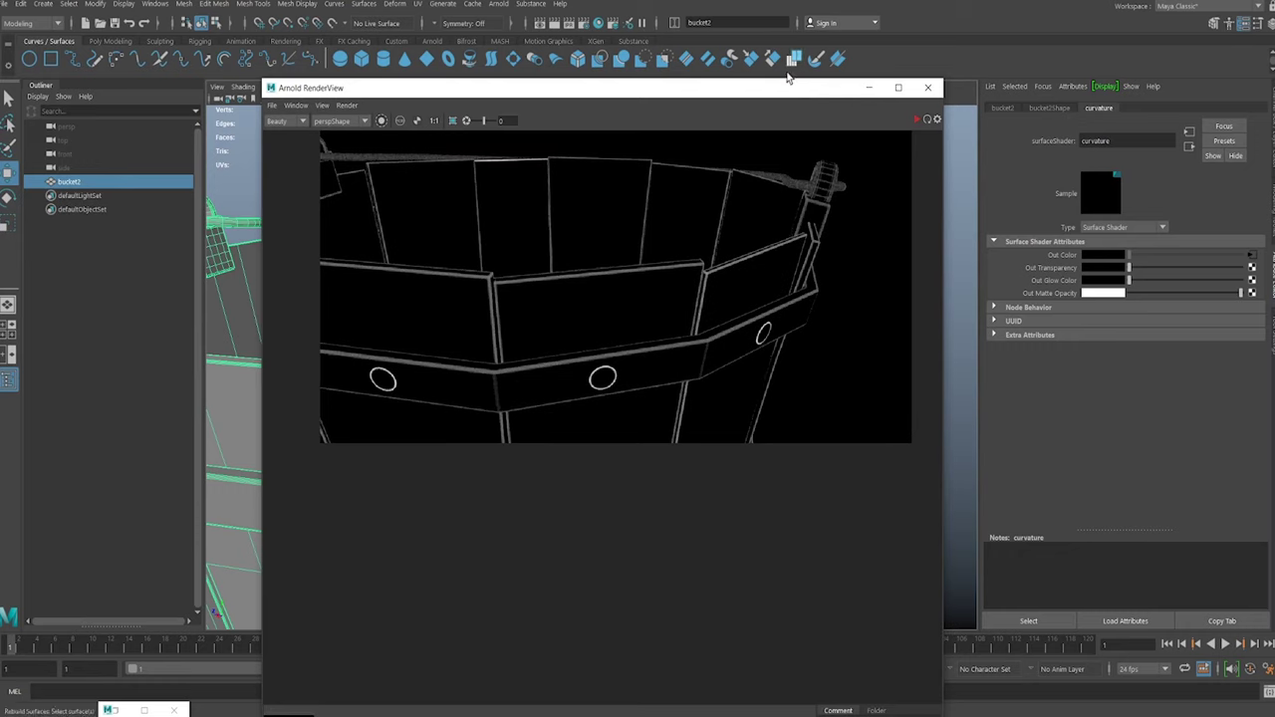
pyautogui.moveTo(786, 81); pyautogui.dragTo(548, 353)
# Select the whole bucket mesh and soften all of its edges.
pyautogui.click(894, 392)
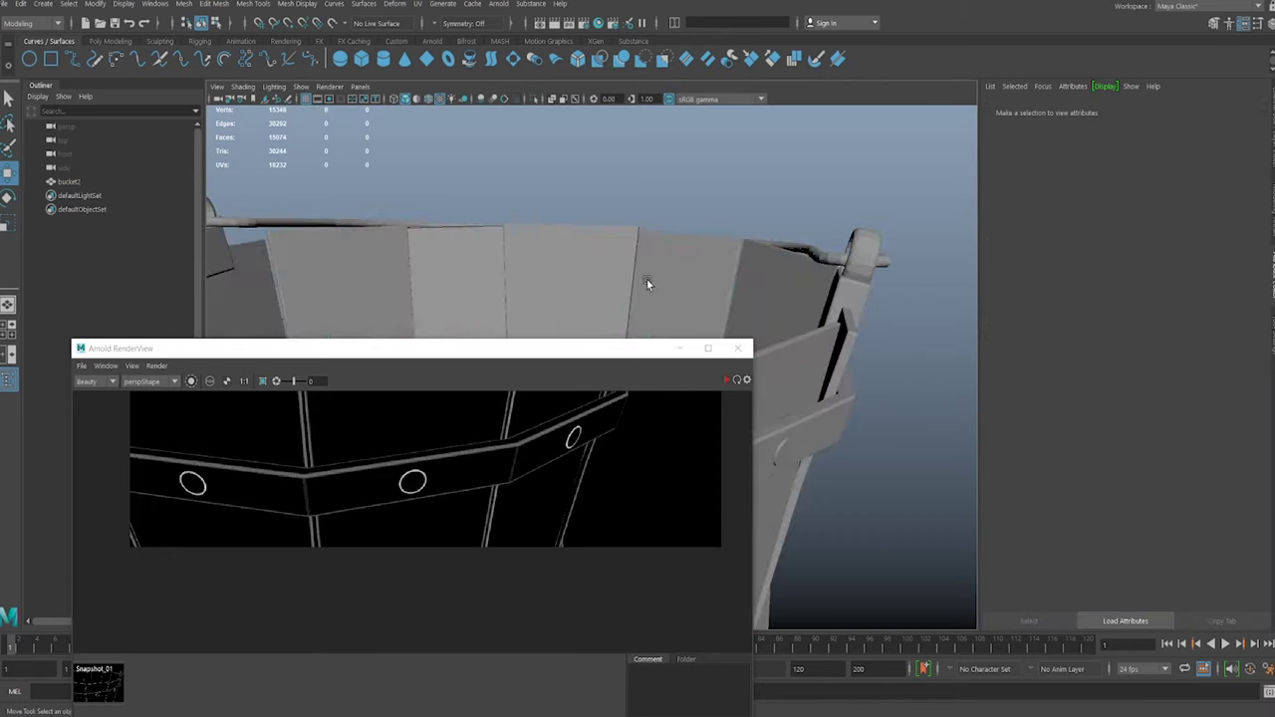
pyautogui.scroll(-10, 646, 279)
pyautogui.keyDown('alt'); pyautogui.moveTo(777, 257); pyautogui.dragTo(783, 235, button='middle'); pyautogui.keyUp('alt')
pyautogui.click(660, 324)
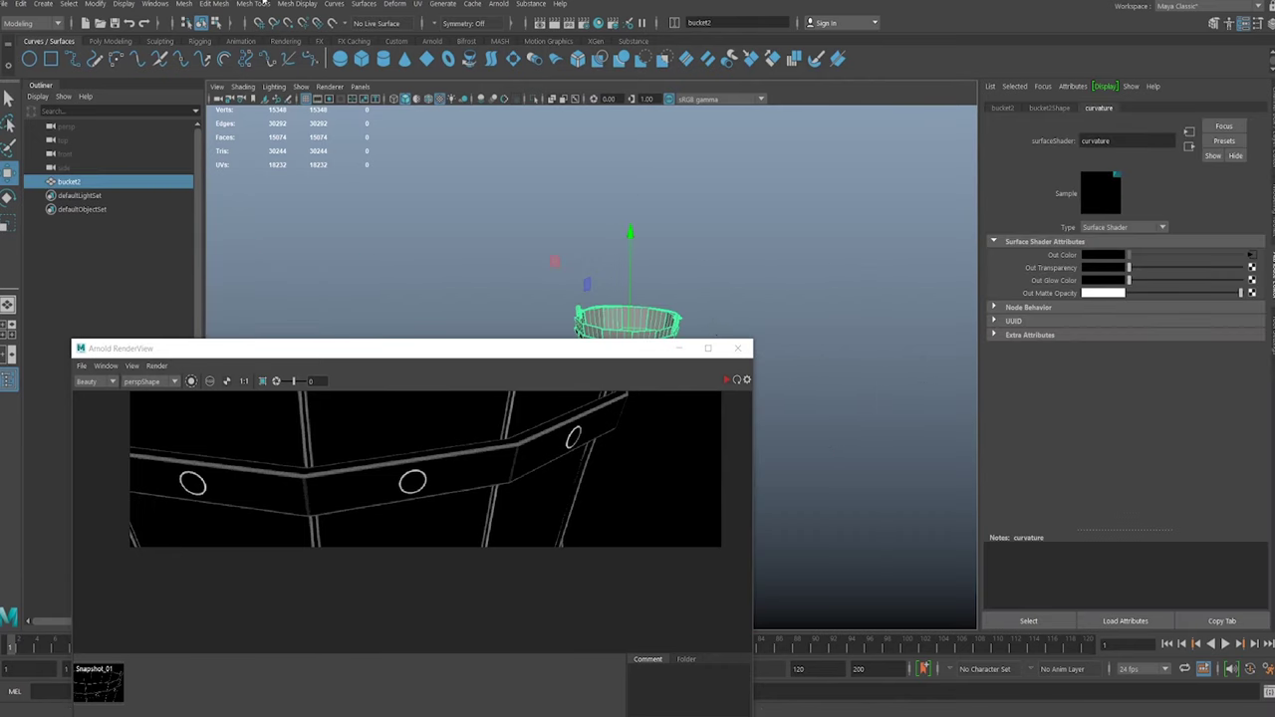
pyautogui.click(297, 4)
pyautogui.click(336, 126)
# Restart the interactive Arnold render and frame the softened bucket's upper rim to match the snapshot.
pyautogui.moveTo(556, 349); pyautogui.dragTo(559, 206)
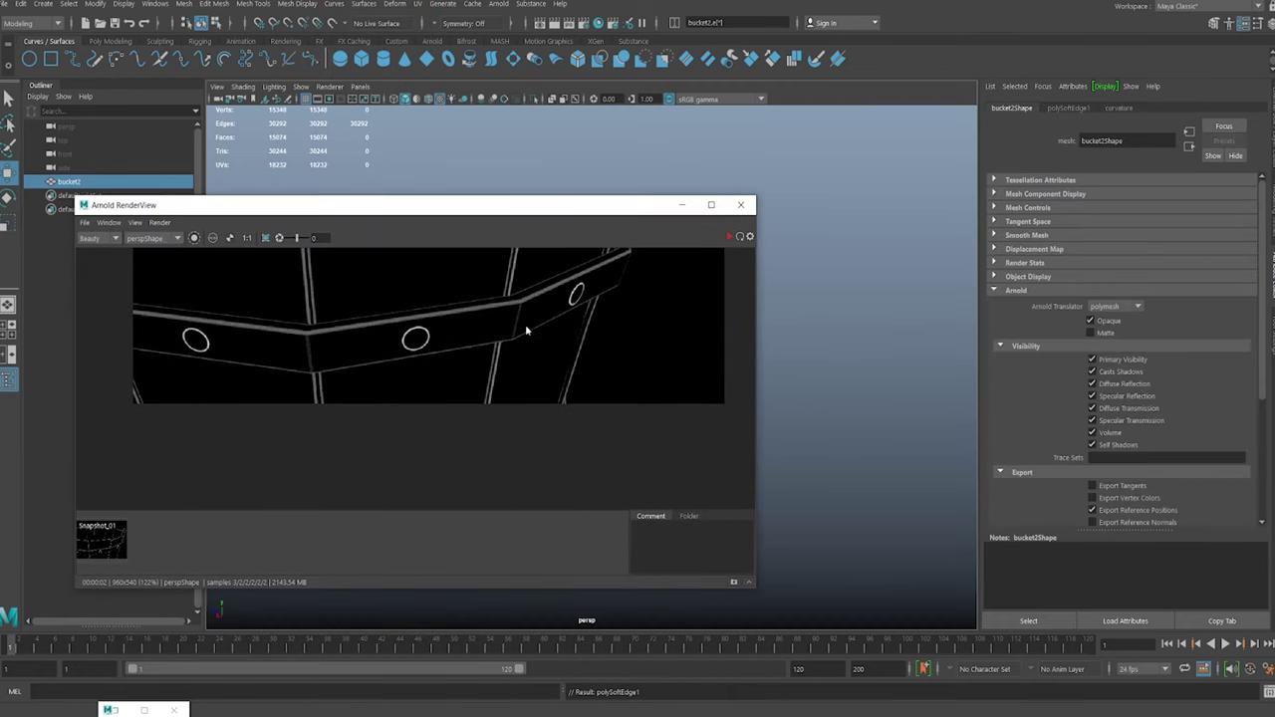
pyautogui.moveTo(482, 361); pyautogui.dragTo(469, 509, button='middle')
pyautogui.moveTo(503, 339); pyautogui.dragTo(473, 385, button='middle')
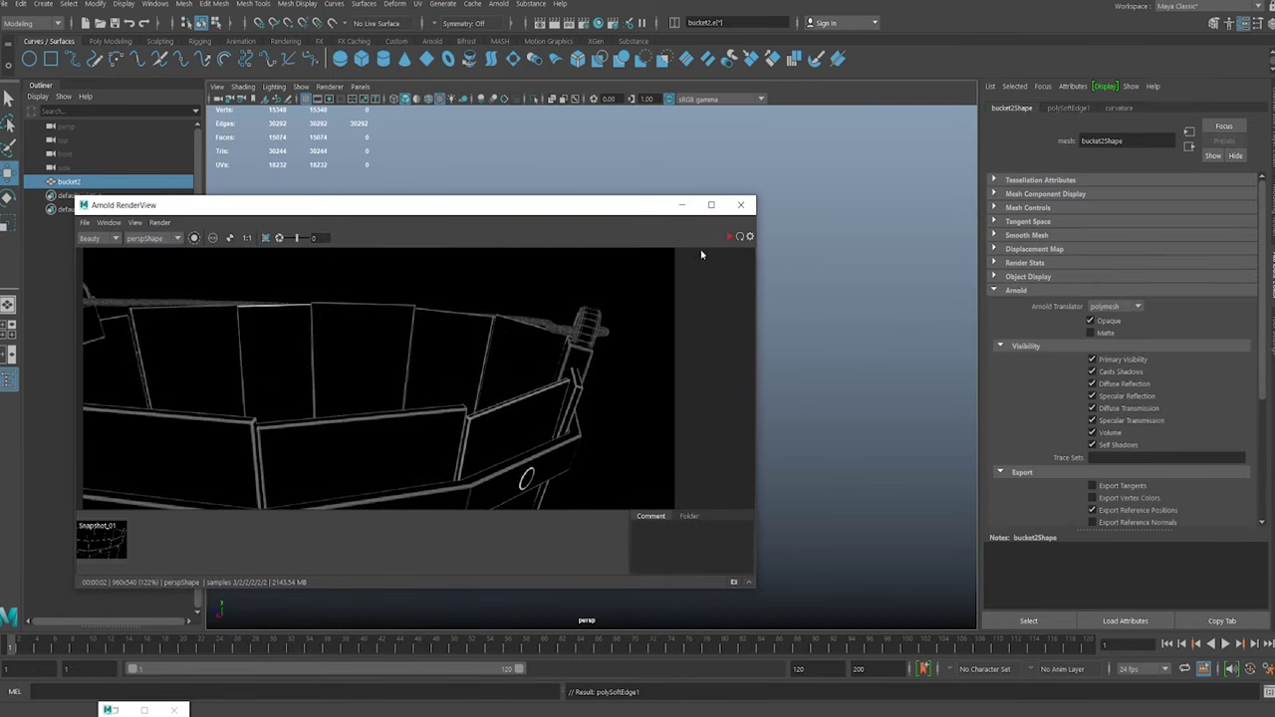
pyautogui.click(727, 238)
pyautogui.keyDown('alt'); pyautogui.moveTo(814, 373); pyautogui.dragTo(918, 394, button='right'); pyautogui.keyUp('alt')
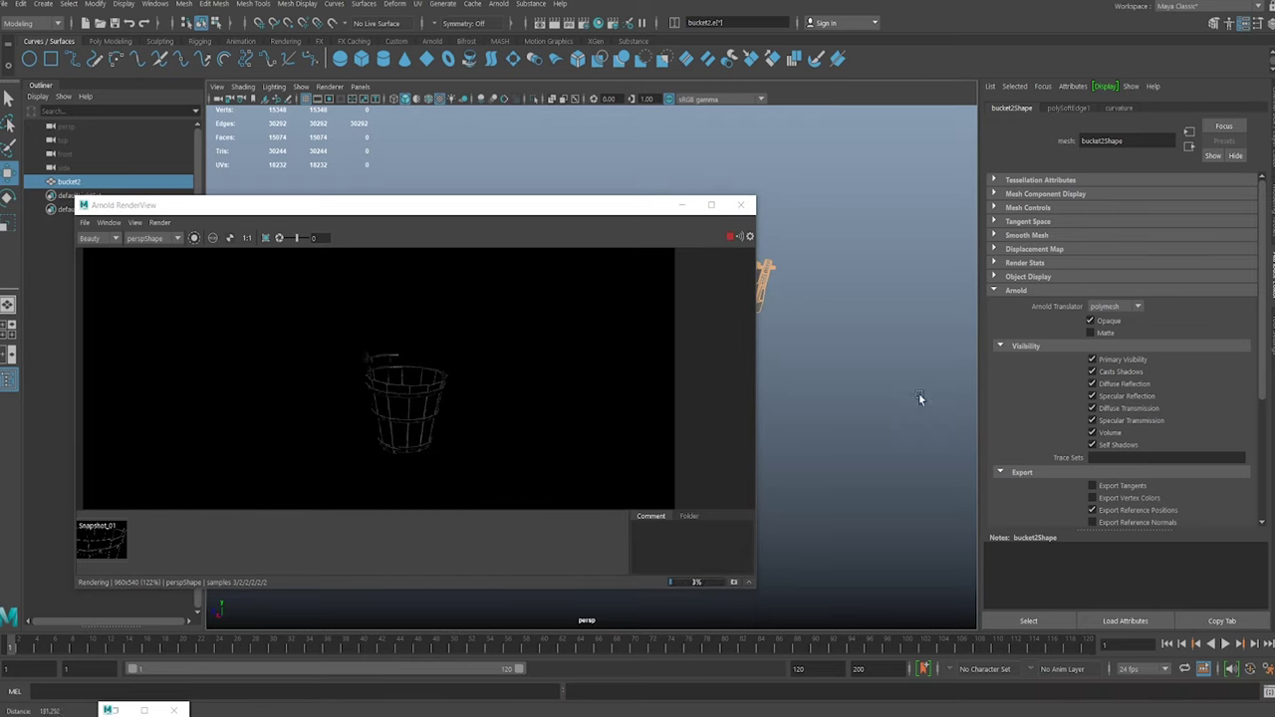
pyautogui.keyDown('alt'); pyautogui.moveTo(859, 337); pyautogui.dragTo(1004, 417, button='right'); pyautogui.keyUp('alt')
pyautogui.keyDown('alt'); pyautogui.moveTo(892, 349); pyautogui.dragTo(737, 458, button='middle'); pyautogui.keyUp('alt')
pyautogui.keyDown('alt'); pyautogui.moveTo(876, 408); pyautogui.dragTo(980, 432, button='right'); pyautogui.keyUp('alt')
pyautogui.keyDown('alt'); pyautogui.moveTo(980, 432); pyautogui.dragTo(921, 401, button='middle'); pyautogui.keyUp('alt')
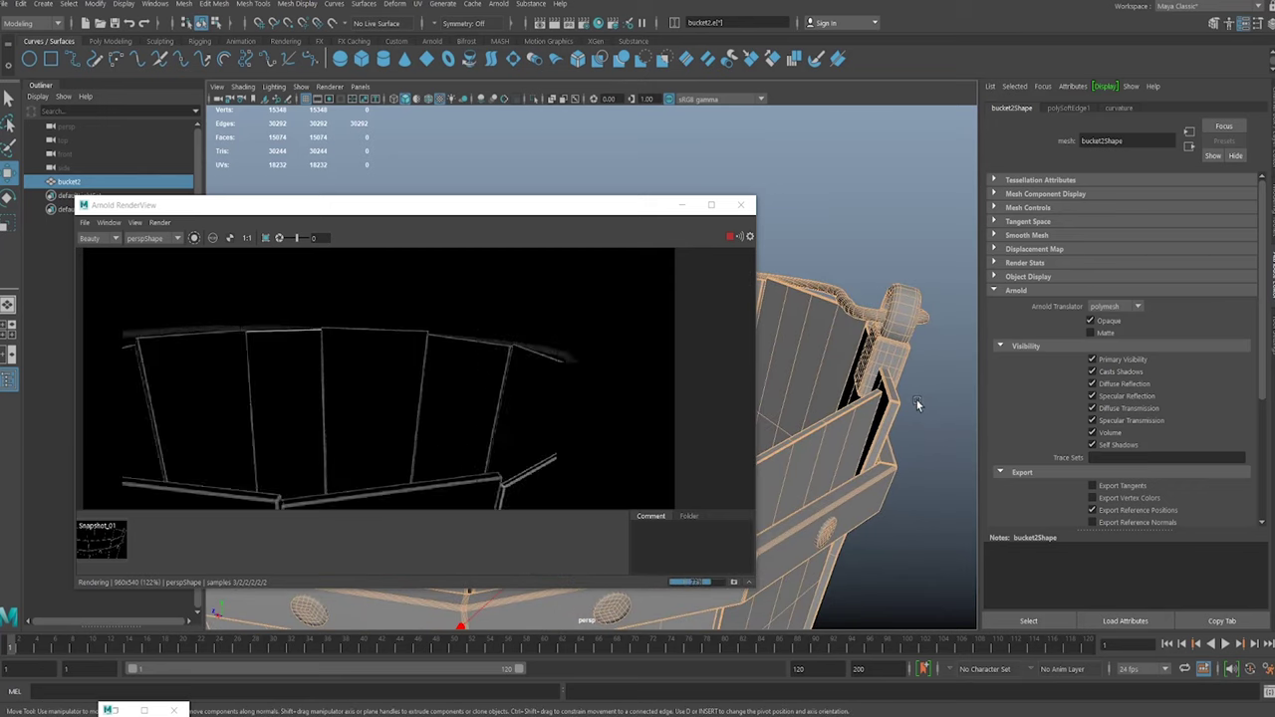
# Compare the softened bucket's rim with the stored snapshot and return the mesh to object mode.
pyautogui.click(98, 537)
pyautogui.keyDown('alt'); pyautogui.moveTo(837, 339); pyautogui.dragTo(915, 332); pyautogui.keyUp('alt')
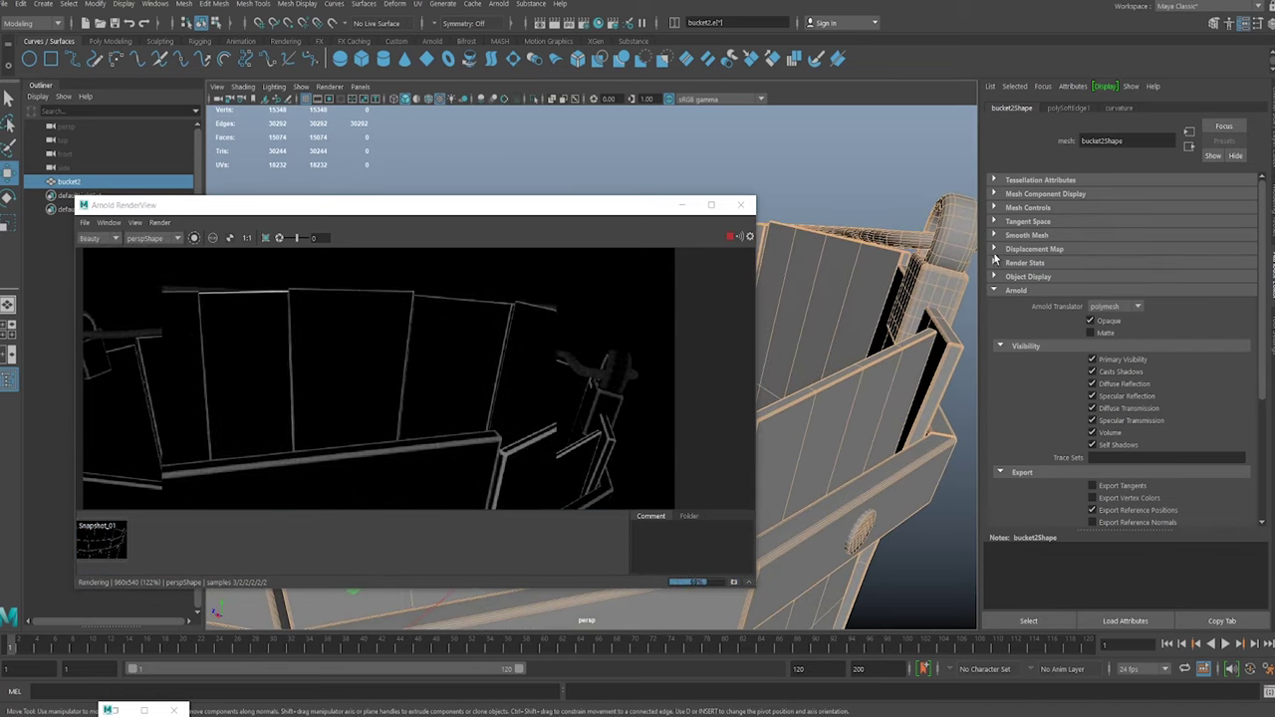
pyautogui.moveTo(847, 329)
pyautogui.keyDown('alt'); pyautogui.mouseDown()
pyautogui.moveTo(858, 332)
pyautogui.moveTo(847, 323)
pyautogui.mouseUp(); pyautogui.keyUp('alt')
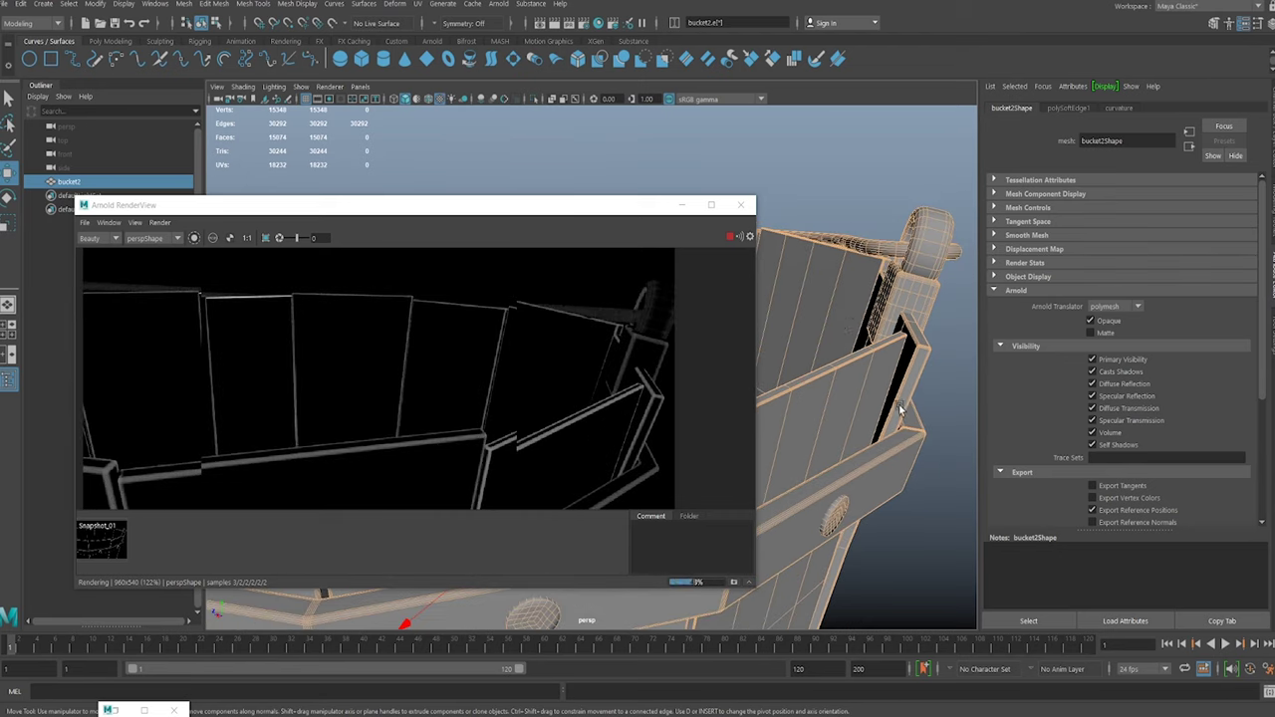
pyautogui.keyDown('alt'); pyautogui.moveTo(900, 410); pyautogui.dragTo(843, 382); pyautogui.keyUp('alt')
pyautogui.moveTo(842, 382); pyautogui.dragTo(902, 328, button='right')
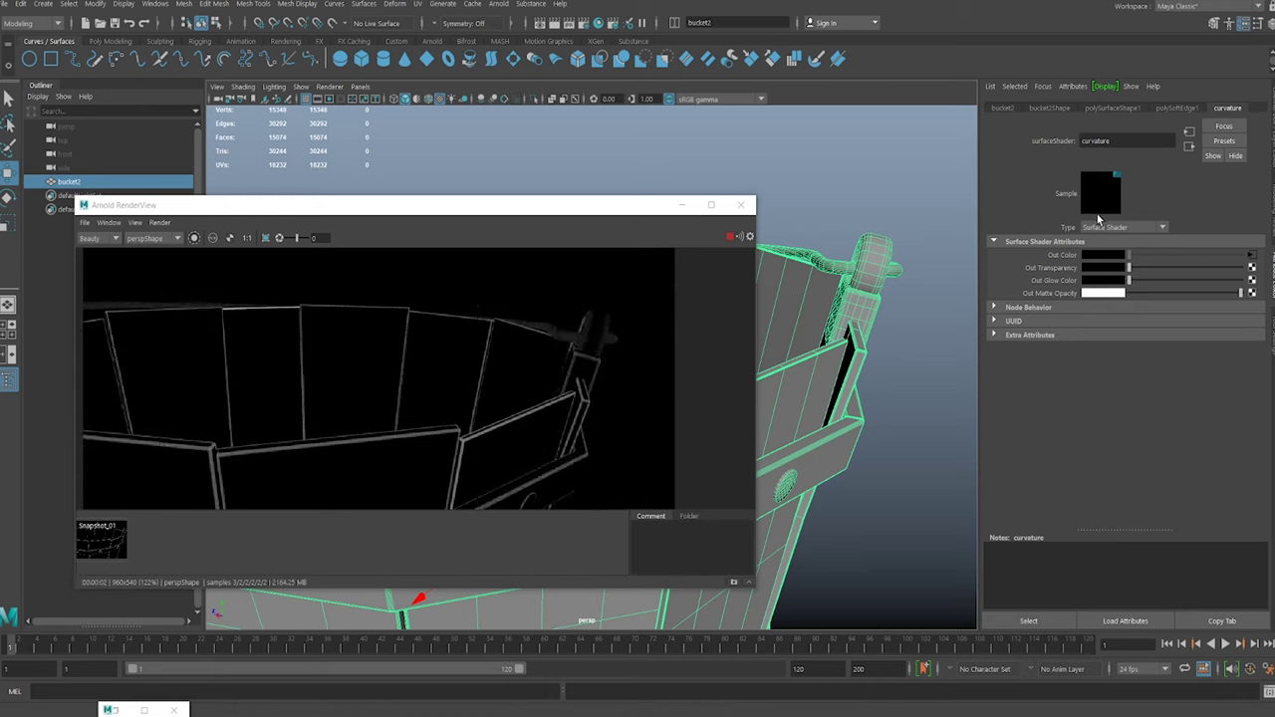
# Open the curvature shader's aiCurvature node, try a Spread of 0.5 and restore it to 1.
pyautogui.click(1252, 257)
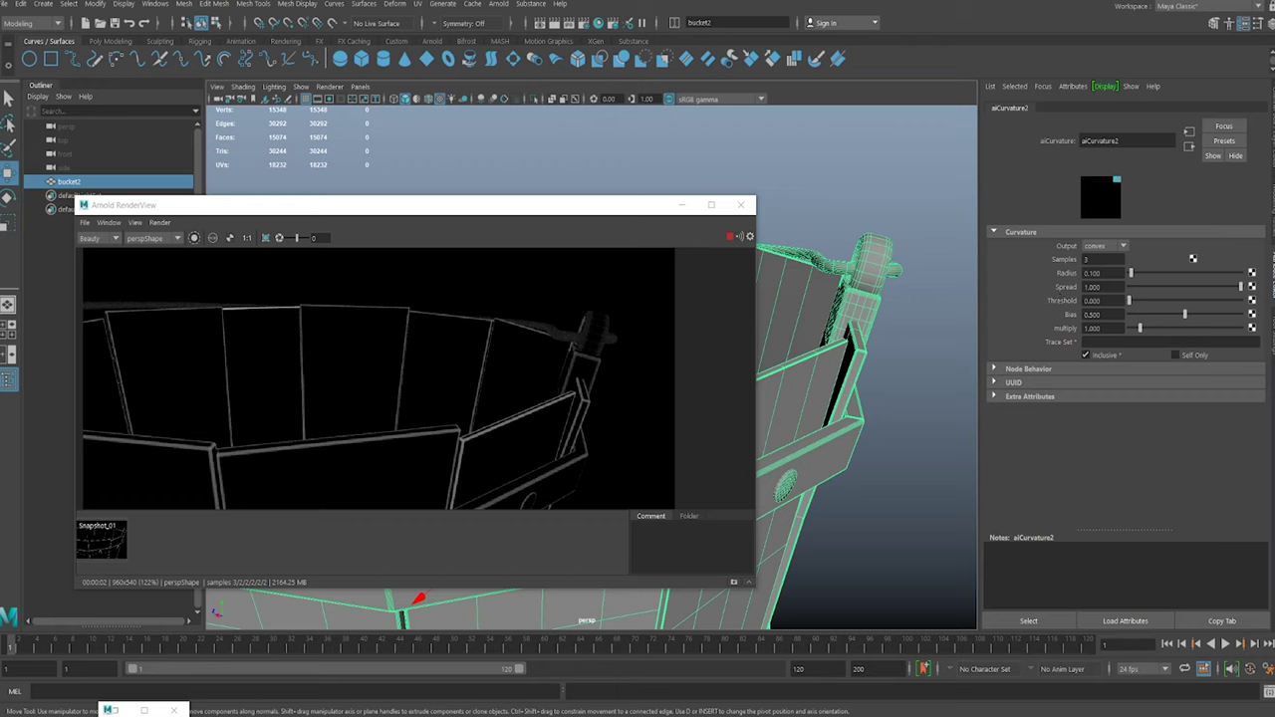
pyautogui.click(1096, 287)
pyautogui.write('0.5')
pyautogui.press('Return')
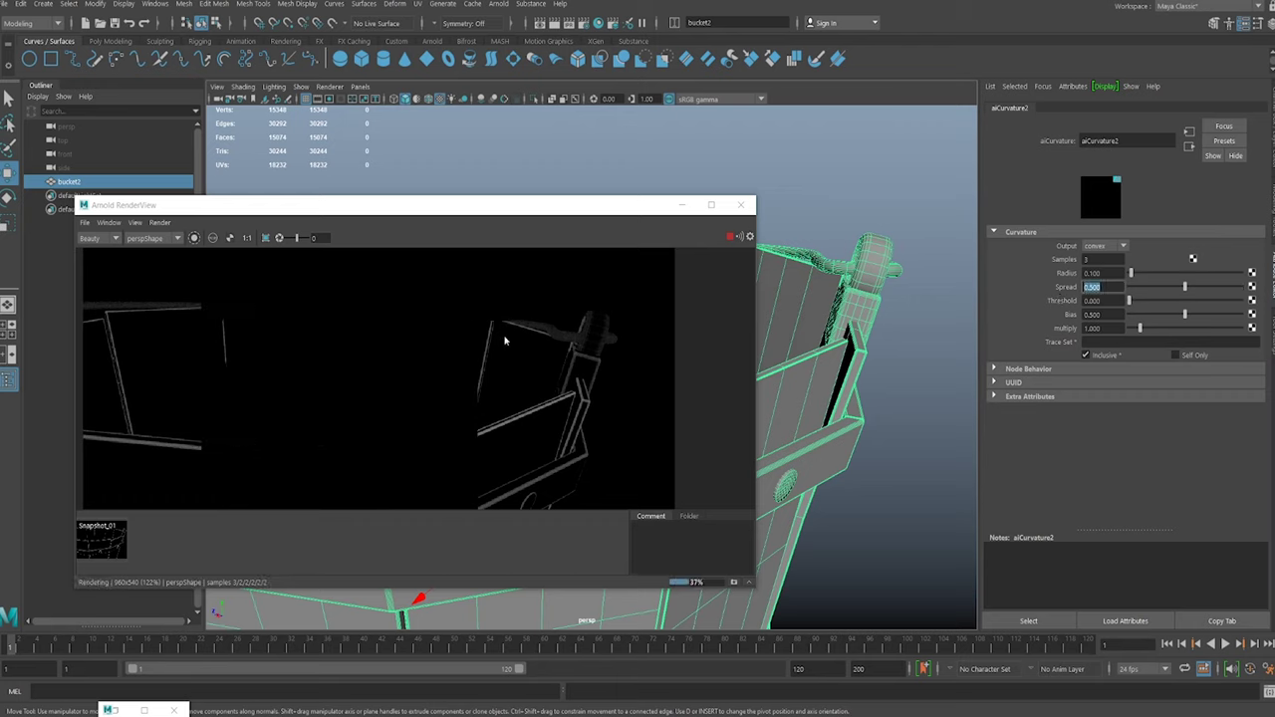
pyautogui.write('1')
pyautogui.press('Return')
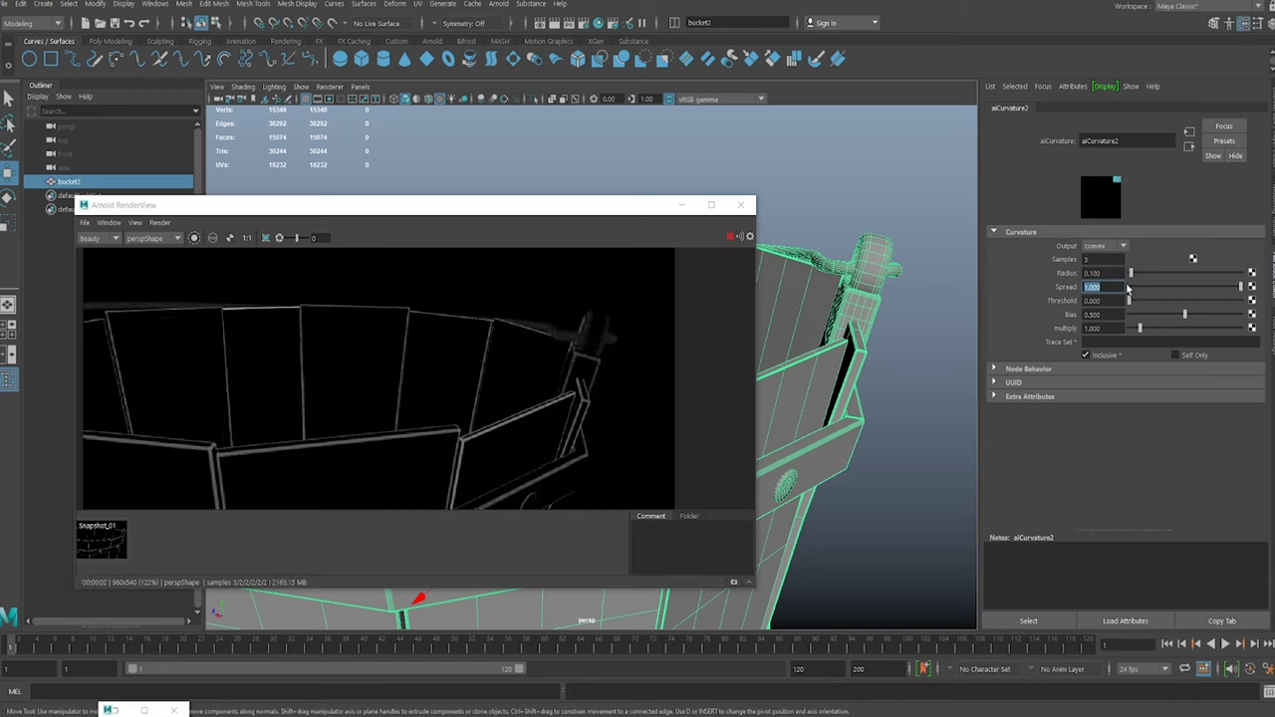
# Try a Threshold of 0.5 on the aiCurvature node and restore it to 0.
pyautogui.press('Tab')
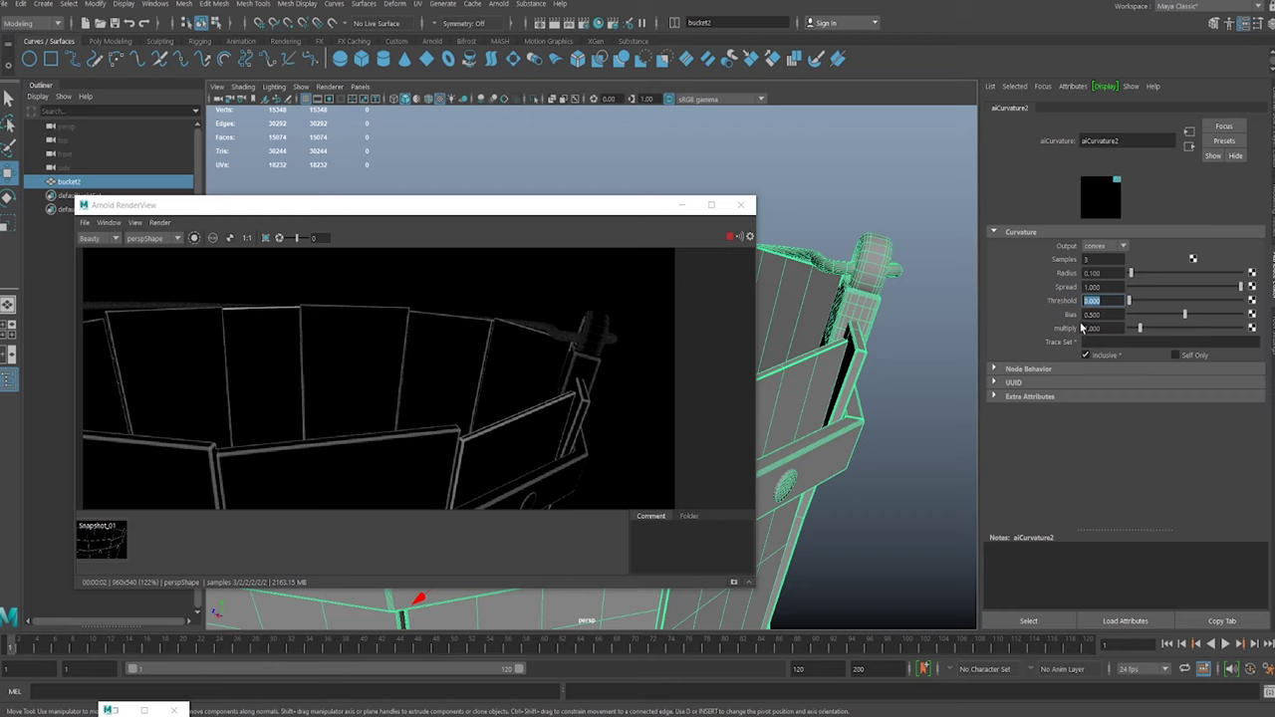
pyautogui.write('0.5')
pyautogui.press('Return')
pyautogui.write('0')
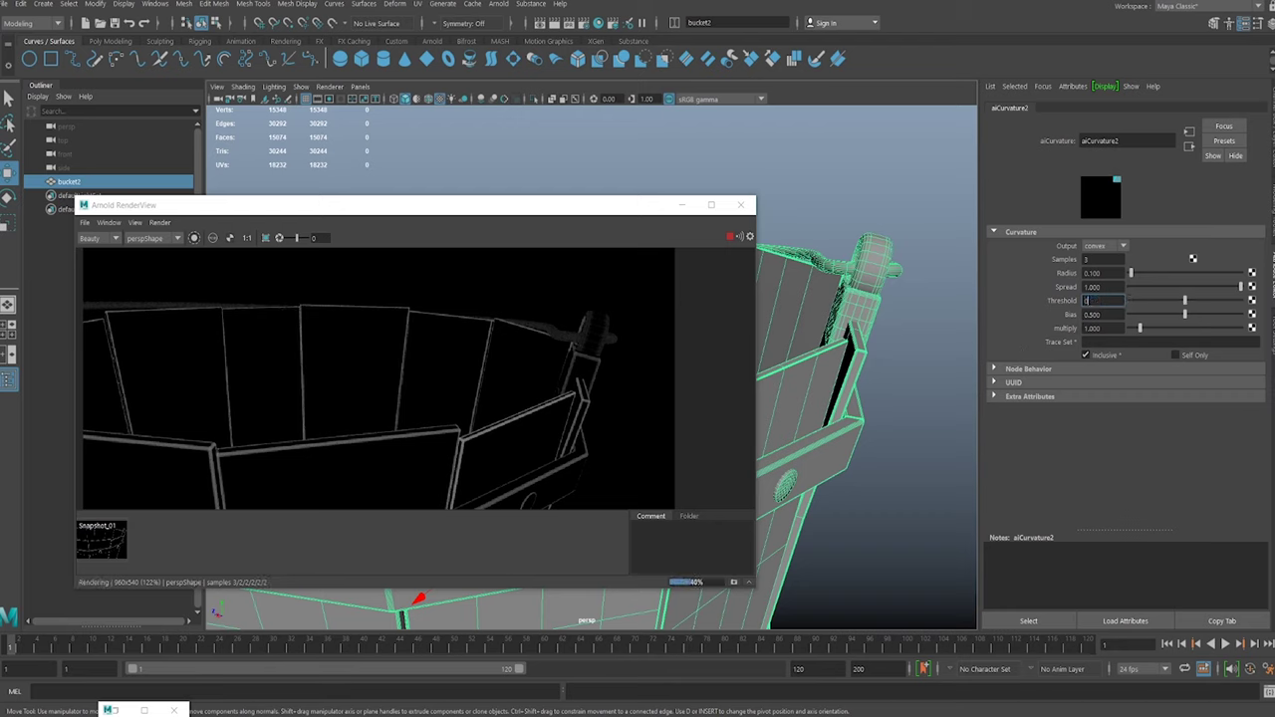
# Set the aiCurvature node's Bias to 0.1.
pyautogui.press('Tab')
pyautogui.write('0.1')
pyautogui.press('Return')
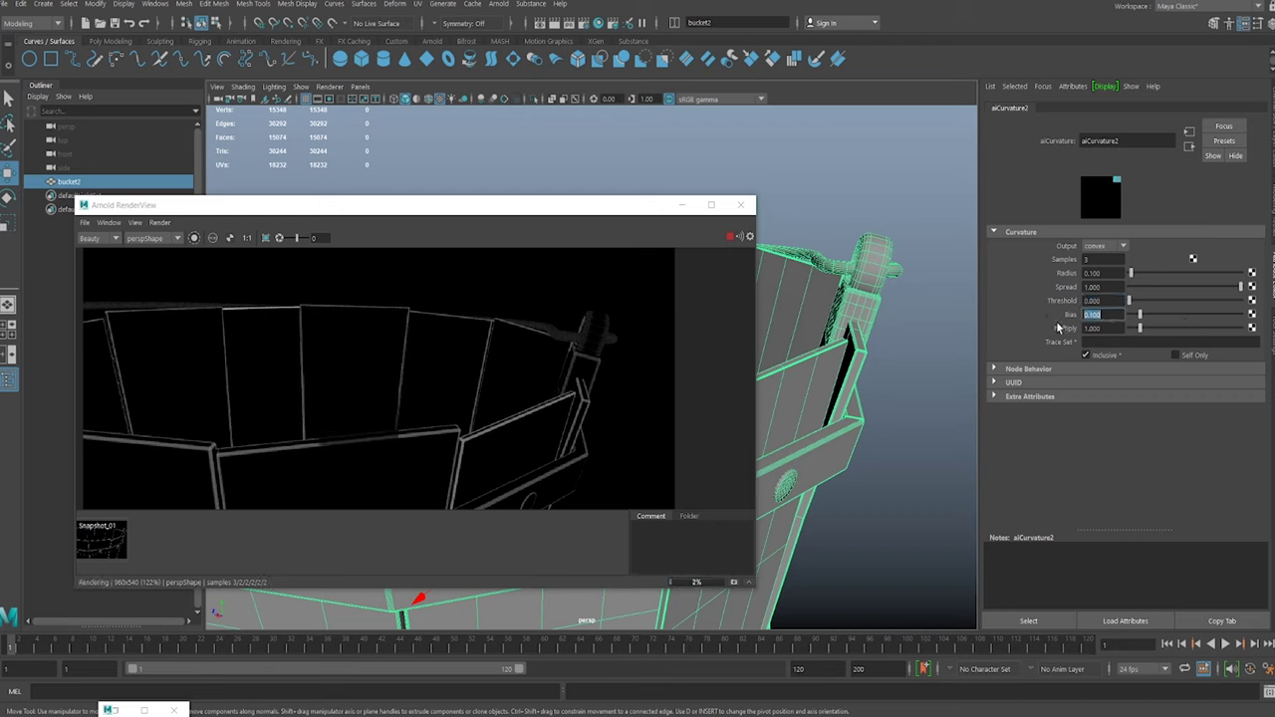
# Try a Bias of 0.8 on the aiCurvature node and settle on a Bias of 1.
pyautogui.write('0.8')
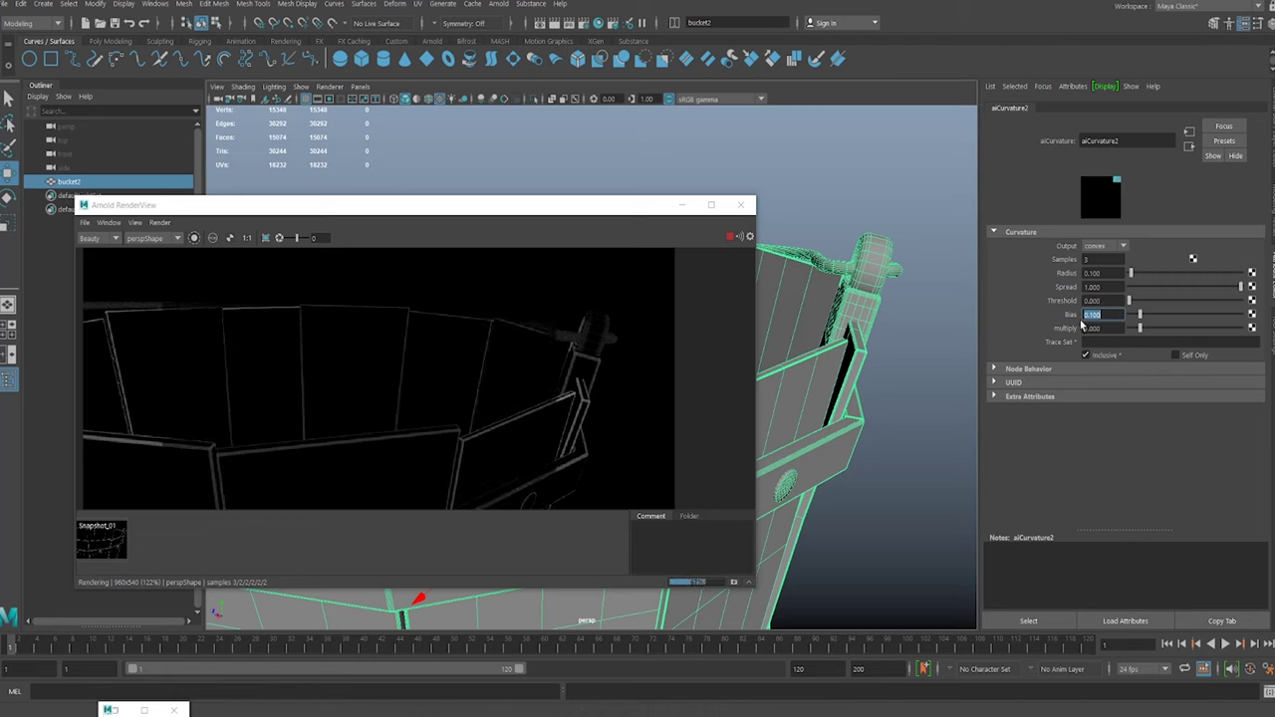
pyautogui.press('Return')
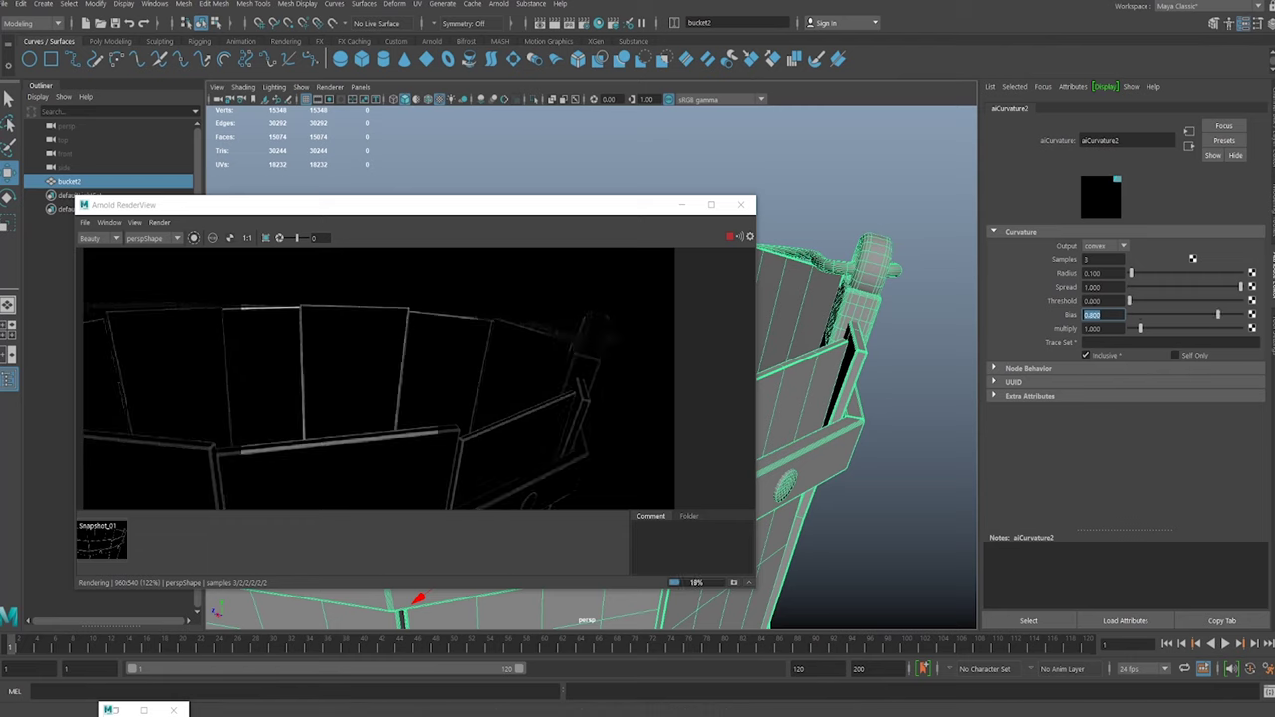
pyautogui.write('1')
pyautogui.press('Return')
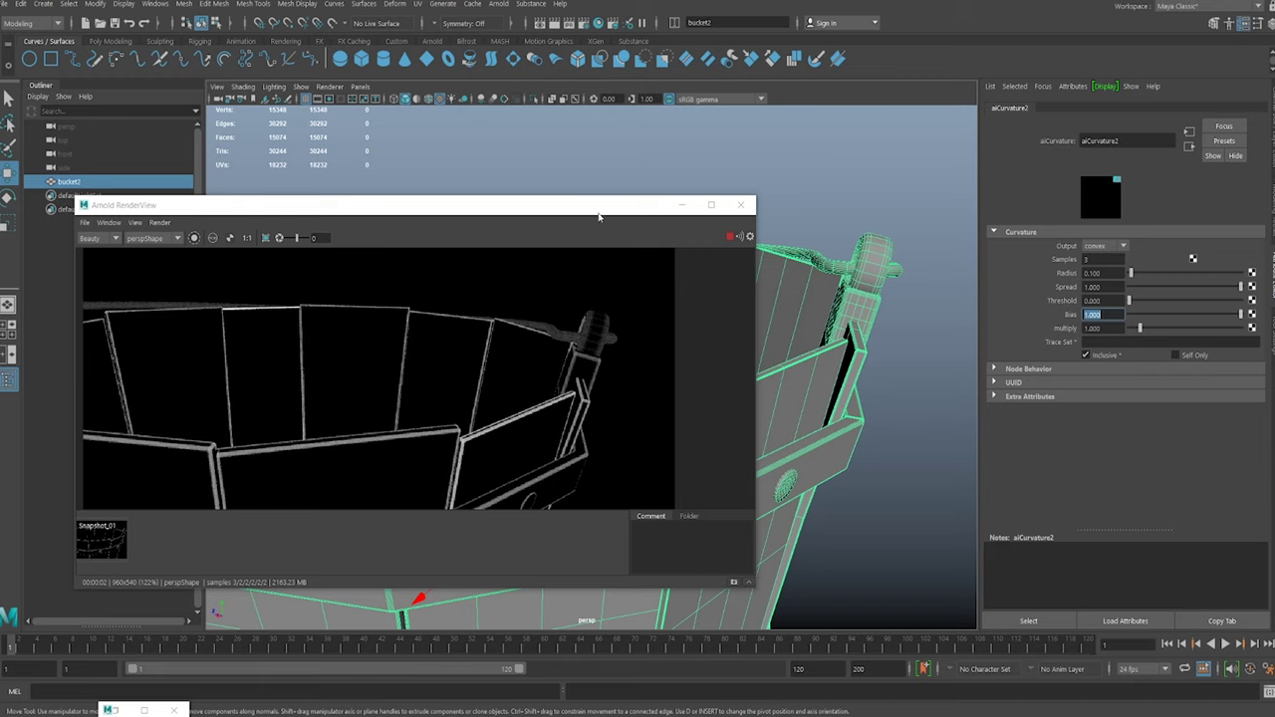
# Examine the curvature lines across the bucket's full rim and upper metal band in the Arnold render preview.
pyautogui.moveTo(590, 198); pyautogui.dragTo(591, 131)
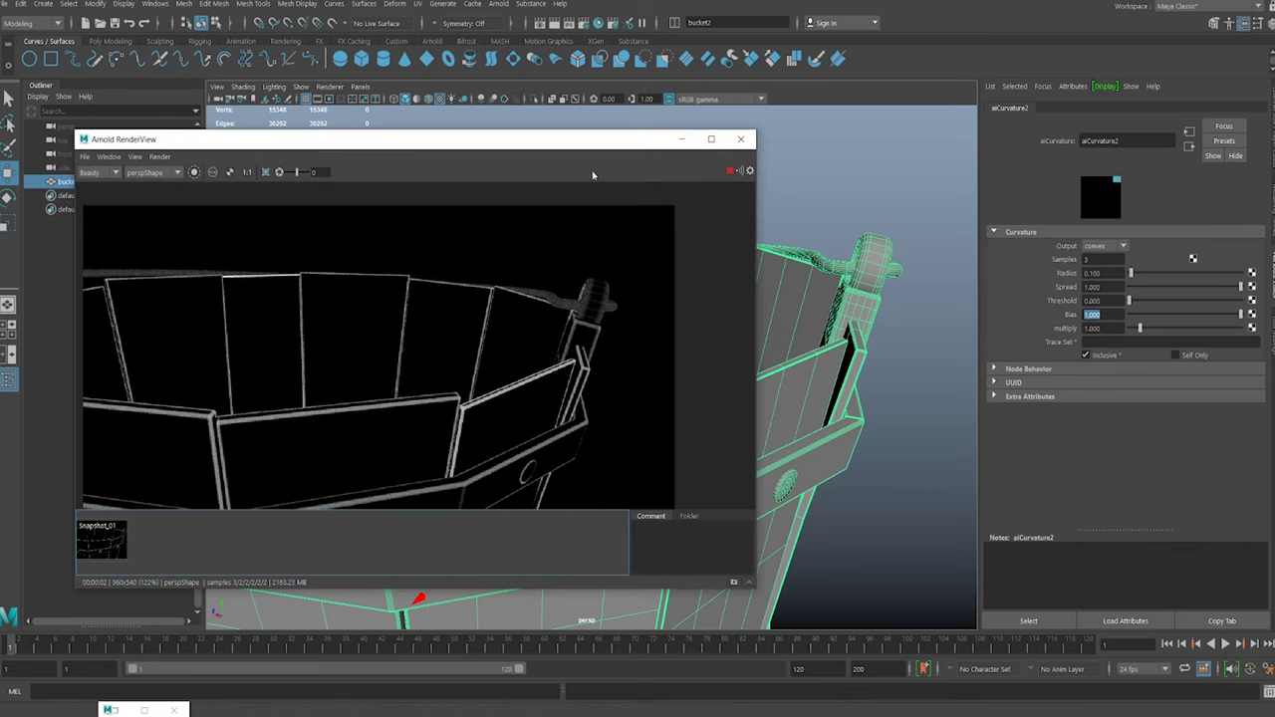
pyautogui.moveTo(403, 319); pyautogui.dragTo(523, 297, button='middle')
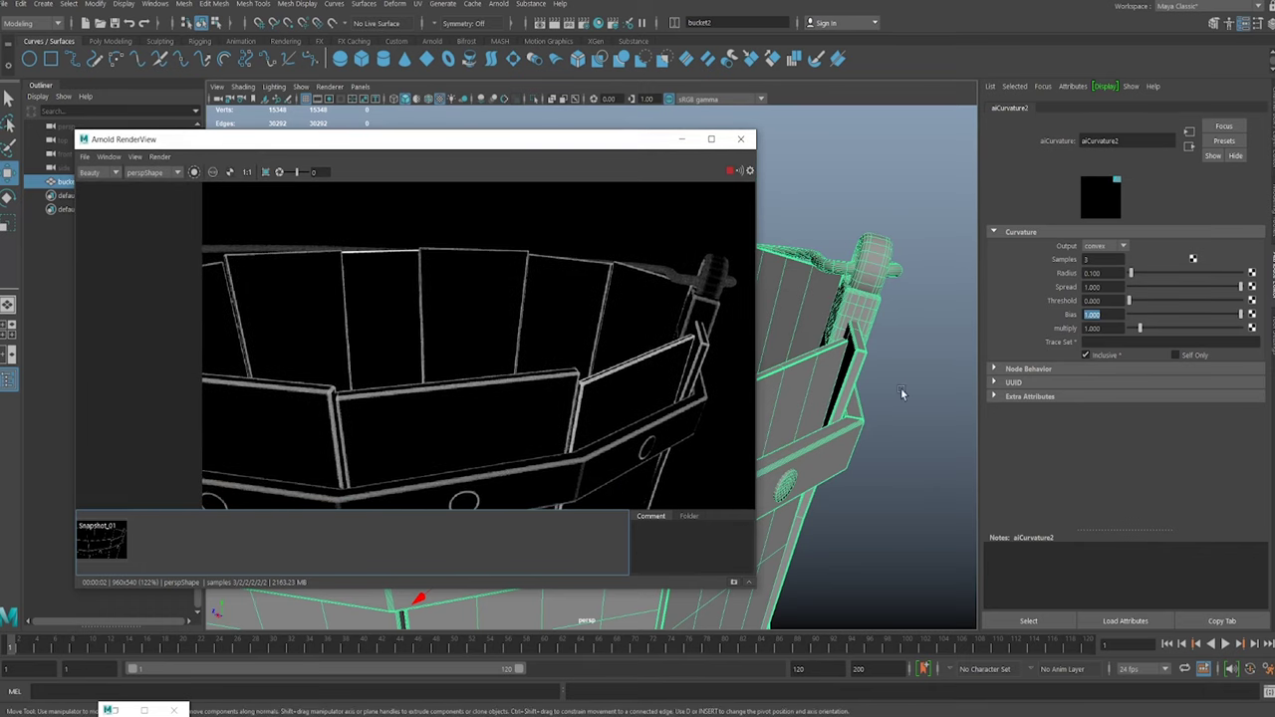
pyautogui.keyDown('alt'); pyautogui.moveTo(772, 371); pyautogui.dragTo(837, 373, button='middle'); pyautogui.keyUp('alt')
pyautogui.keyDown('alt'); pyautogui.moveTo(837, 374); pyautogui.dragTo(594, 345, button='right'); pyautogui.keyUp('alt')
pyautogui.keyDown('alt'); pyautogui.moveTo(823, 389); pyautogui.dragTo(880, 410, button='middle'); pyautogui.keyUp('alt')
pyautogui.moveTo(880, 411)
pyautogui.keyDown('alt'); pyautogui.mouseDown(button='right')
pyautogui.moveTo(834, 399)
pyautogui.moveTo(908, 444)
pyautogui.moveTo(895, 424)
pyautogui.mouseUp(button='right'); pyautogui.keyUp('alt')
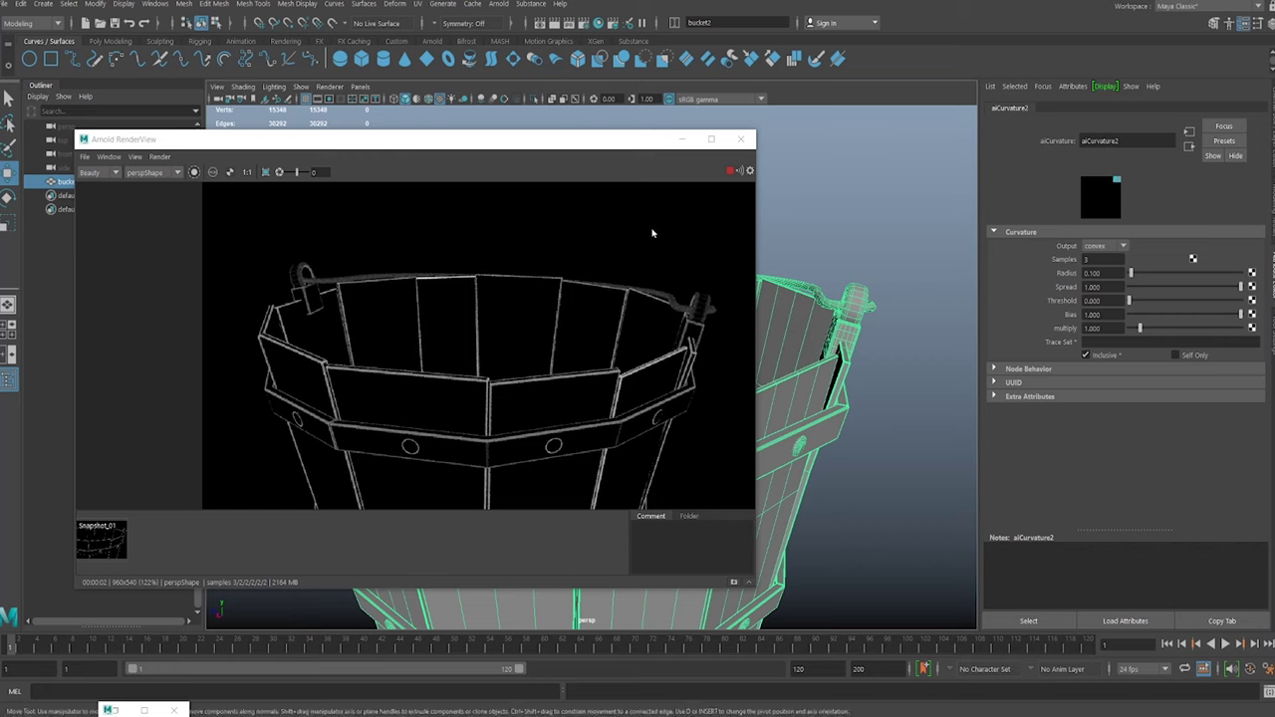
# Stop the live Arnold render and minimise its window.
pyautogui.click(724, 172)
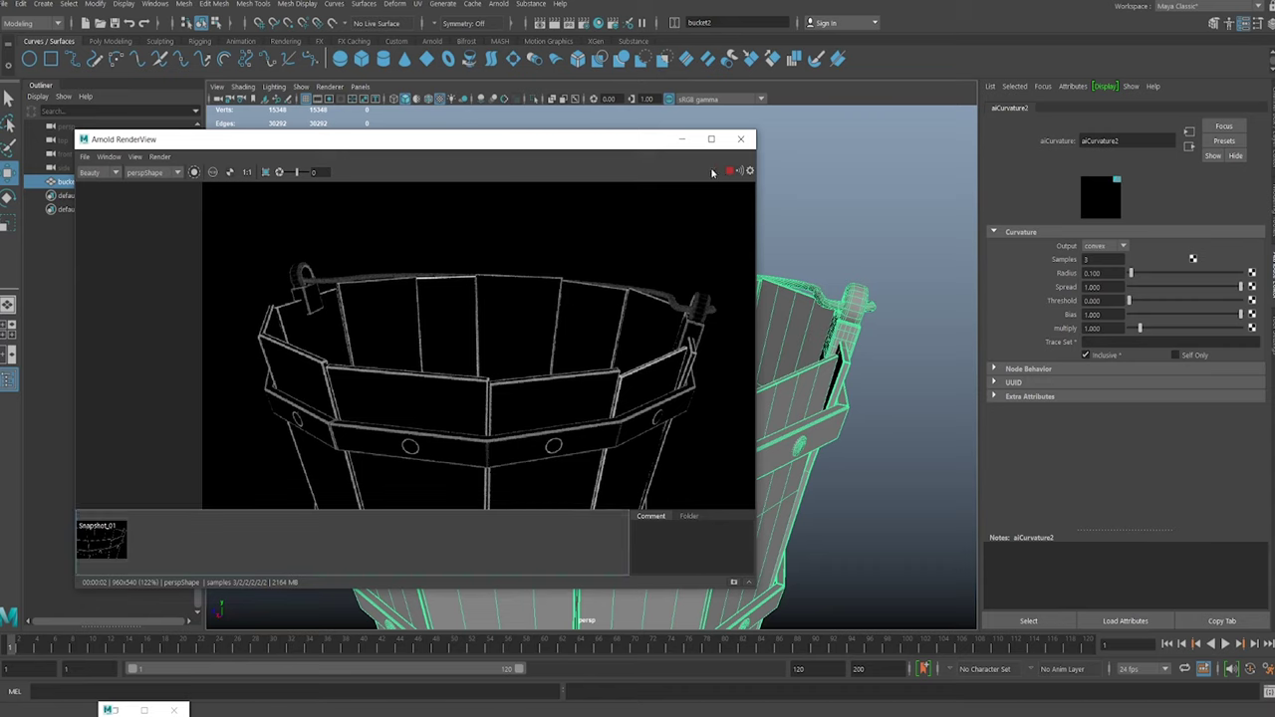
pyautogui.click(727, 173)
pyautogui.click(681, 139)
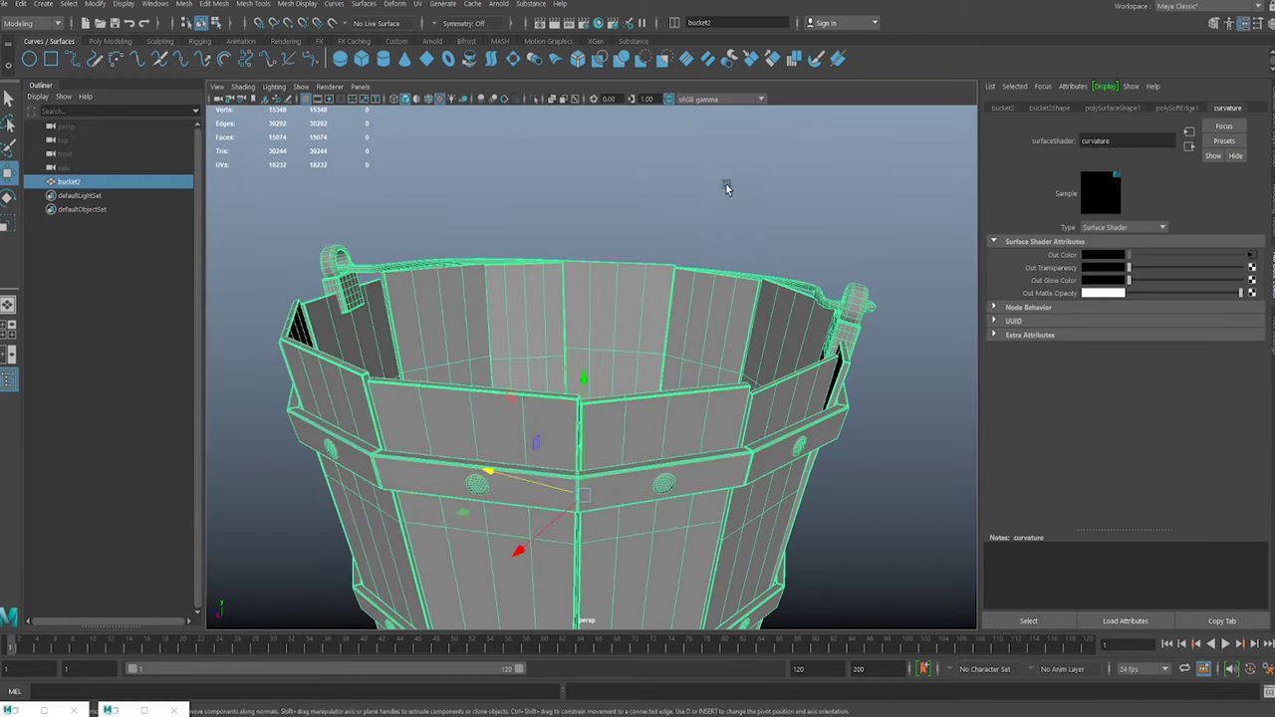
# Select the bucket2 mesh and open Arnold's Render Selection To Texture utility for it.
pyautogui.click(726, 188)
pyautogui.click(688, 337)
pyautogui.keyDown('alt'); pyautogui.moveTo(755, 370); pyautogui.dragTo(620, 384, button='right'); pyautogui.keyUp('alt')
pyautogui.keyDown('alt'); pyautogui.moveTo(620, 385); pyautogui.dragTo(600, 335, button='middle'); pyautogui.keyUp('alt')
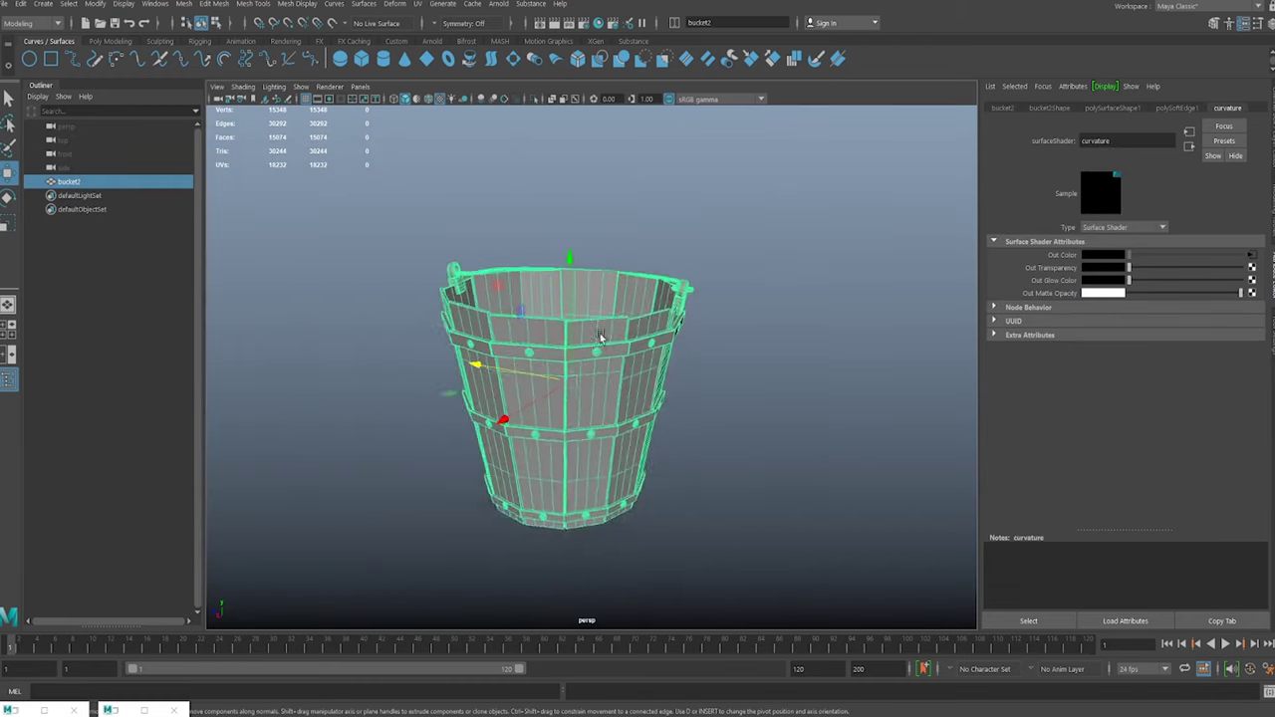
pyautogui.scroll(3, 600, 333)
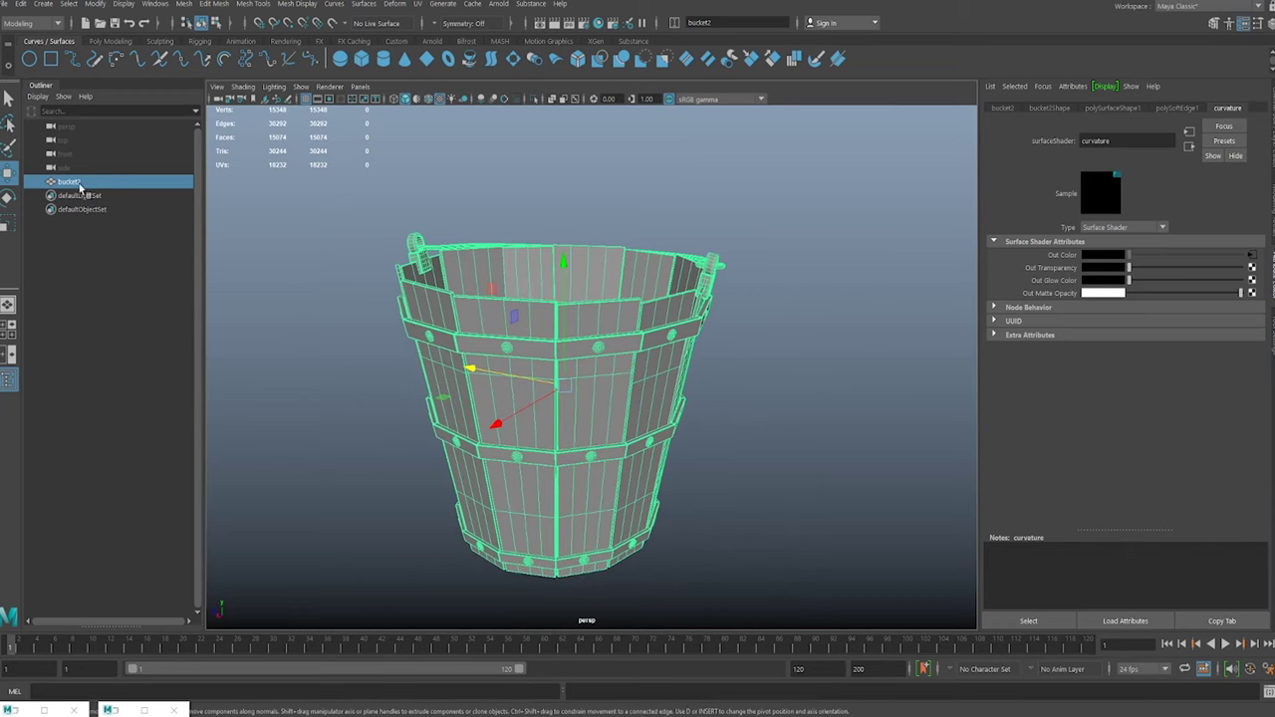
pyautogui.moveTo(560, 286)
pyautogui.keyDown('alt'); pyautogui.mouseDown(button='middle')
pyautogui.moveTo(541, 335)
pyautogui.moveTo(542, 297)
pyautogui.mouseUp(button='middle'); pyautogui.keyUp('alt')
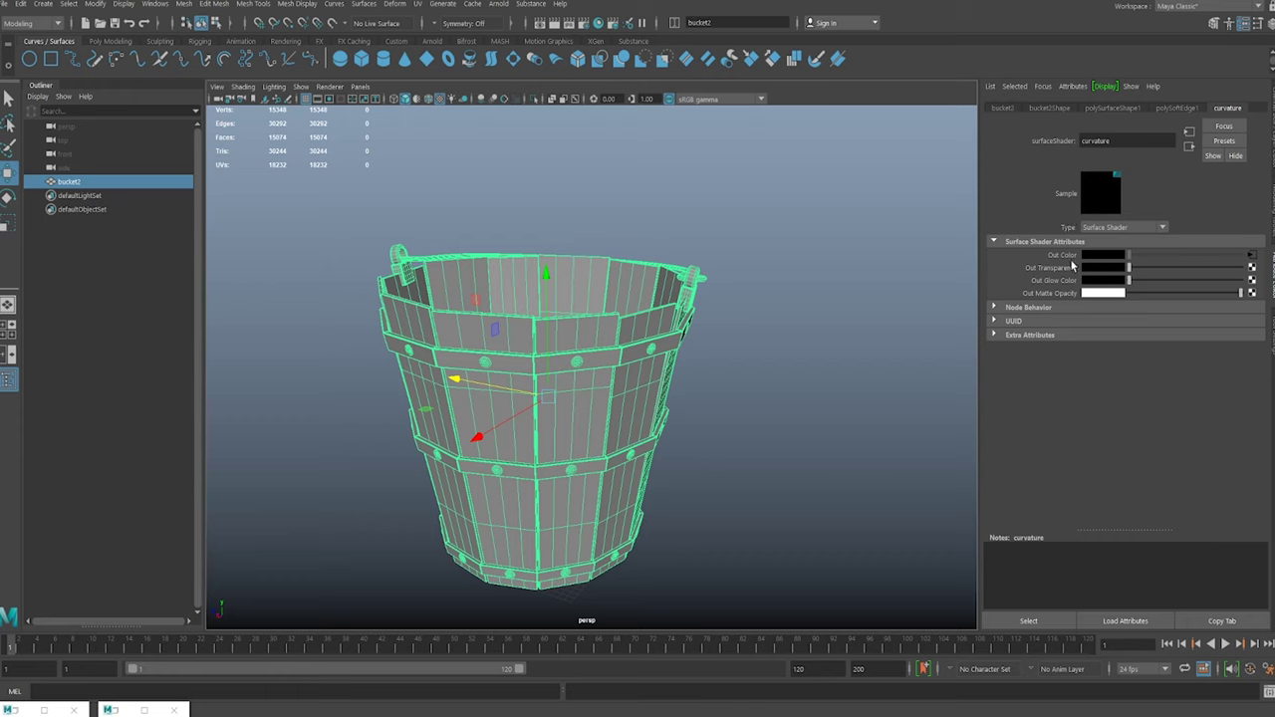
pyautogui.click(655, 216)
pyautogui.click(596, 287)
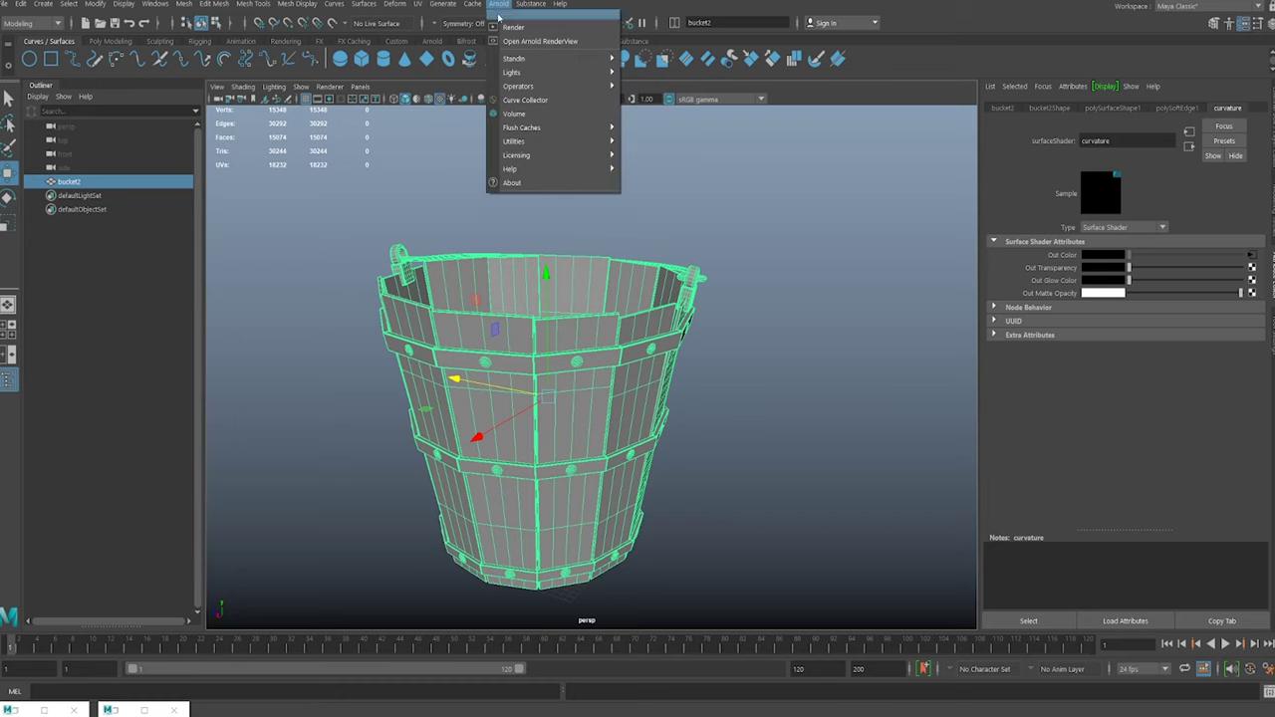
pyautogui.moveTo(516, 123)
pyautogui.moveTo(529, 62)
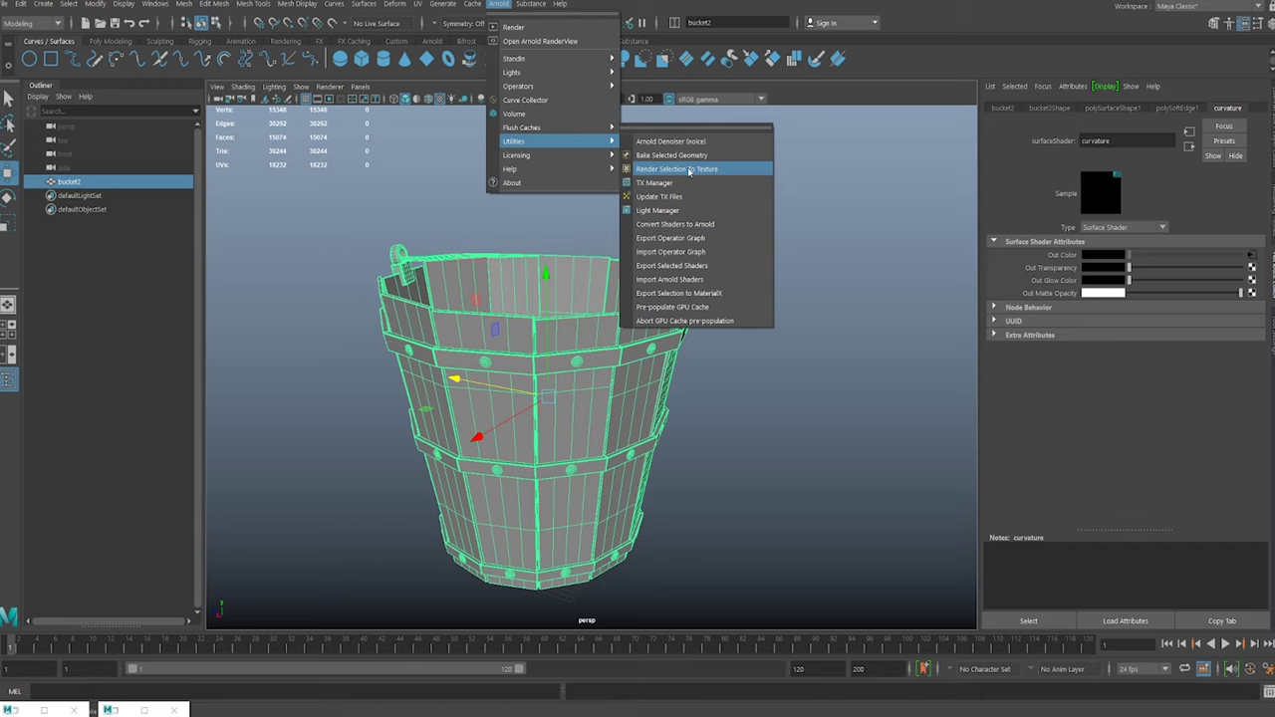
pyautogui.click(688, 169)
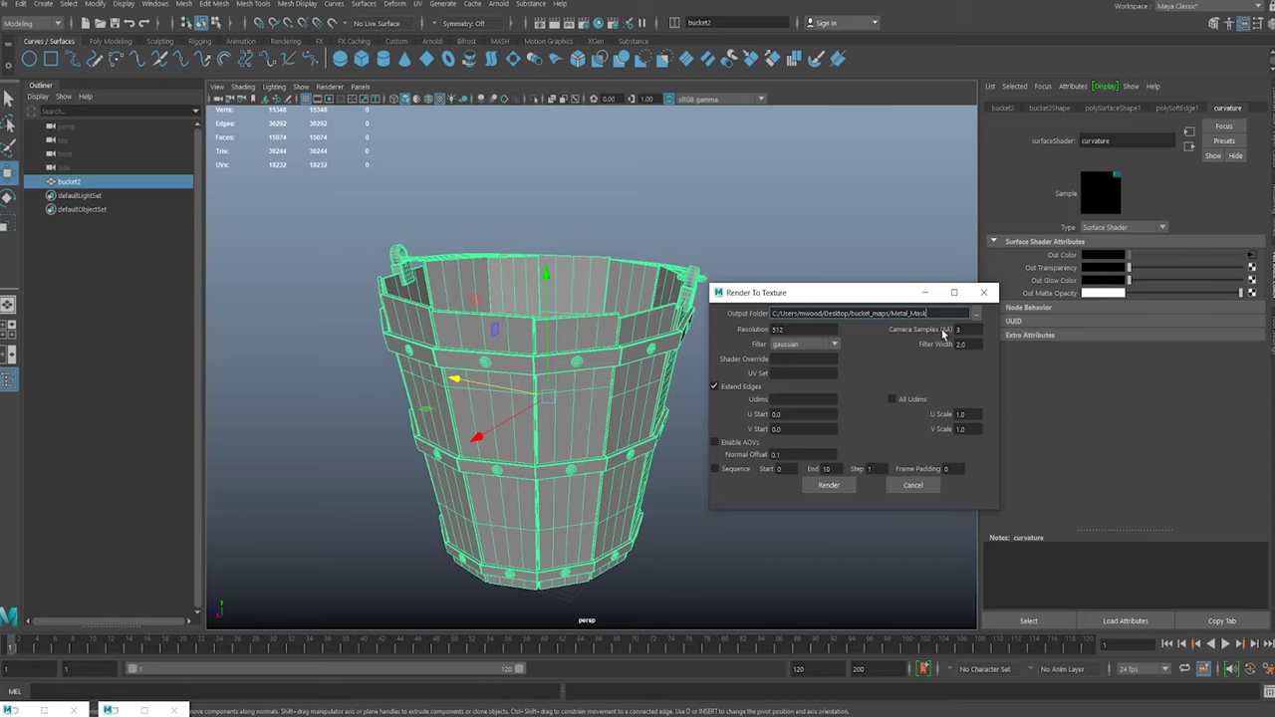
# Create a folder named curvature inside bucket_maps and set it as the bake's output folder.
pyautogui.click(977, 314)
pyautogui.click(683, 347)
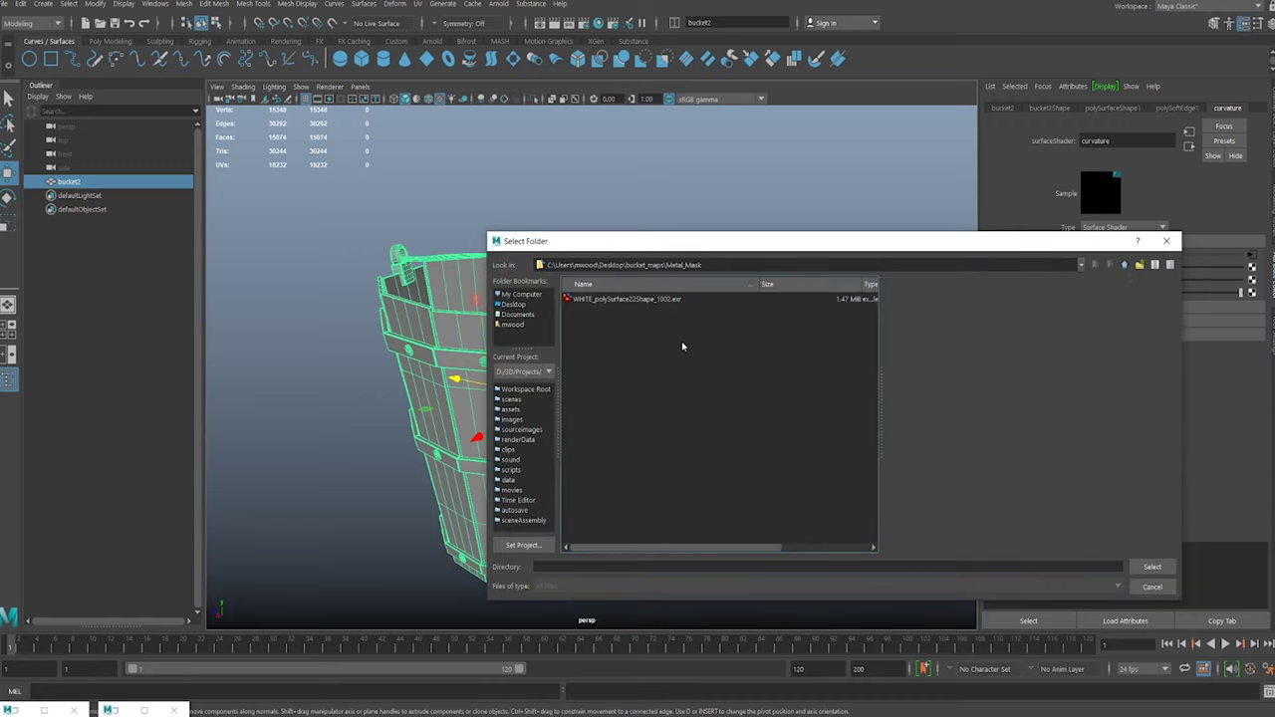
pyautogui.click(1123, 264)
pyautogui.click(1138, 264)
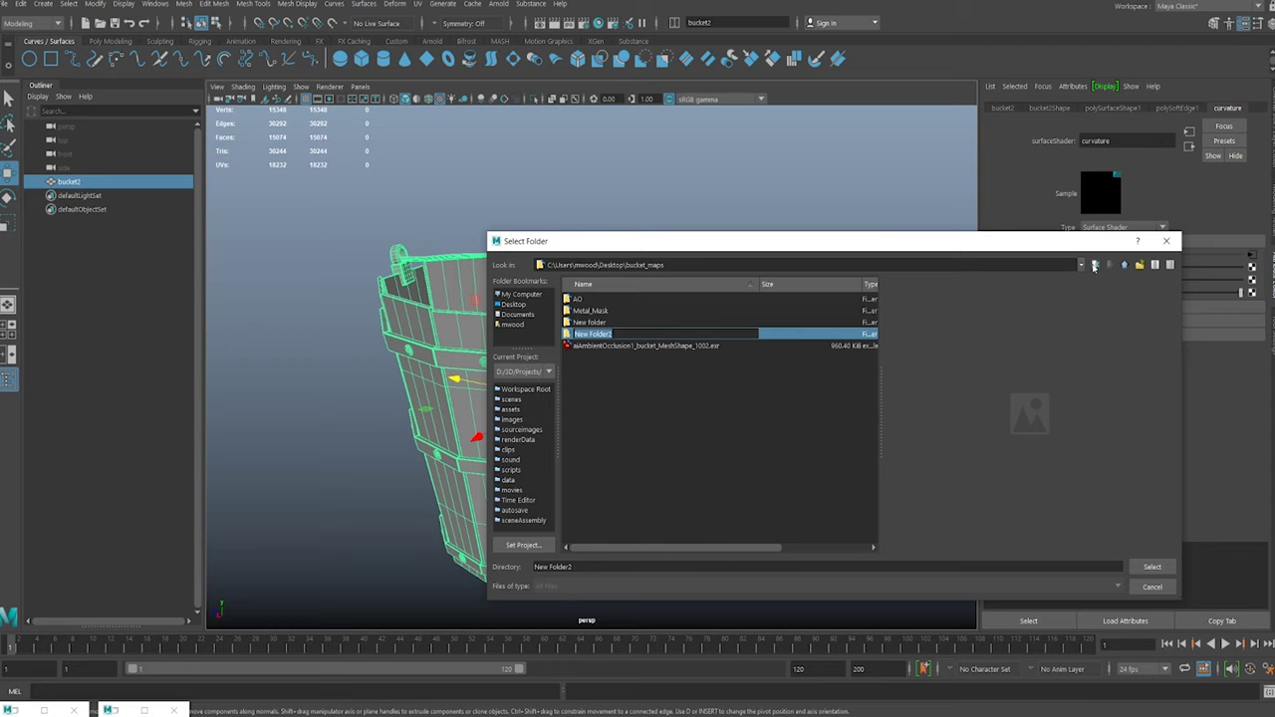
pyautogui.write('curvature')
pyautogui.press('Return')
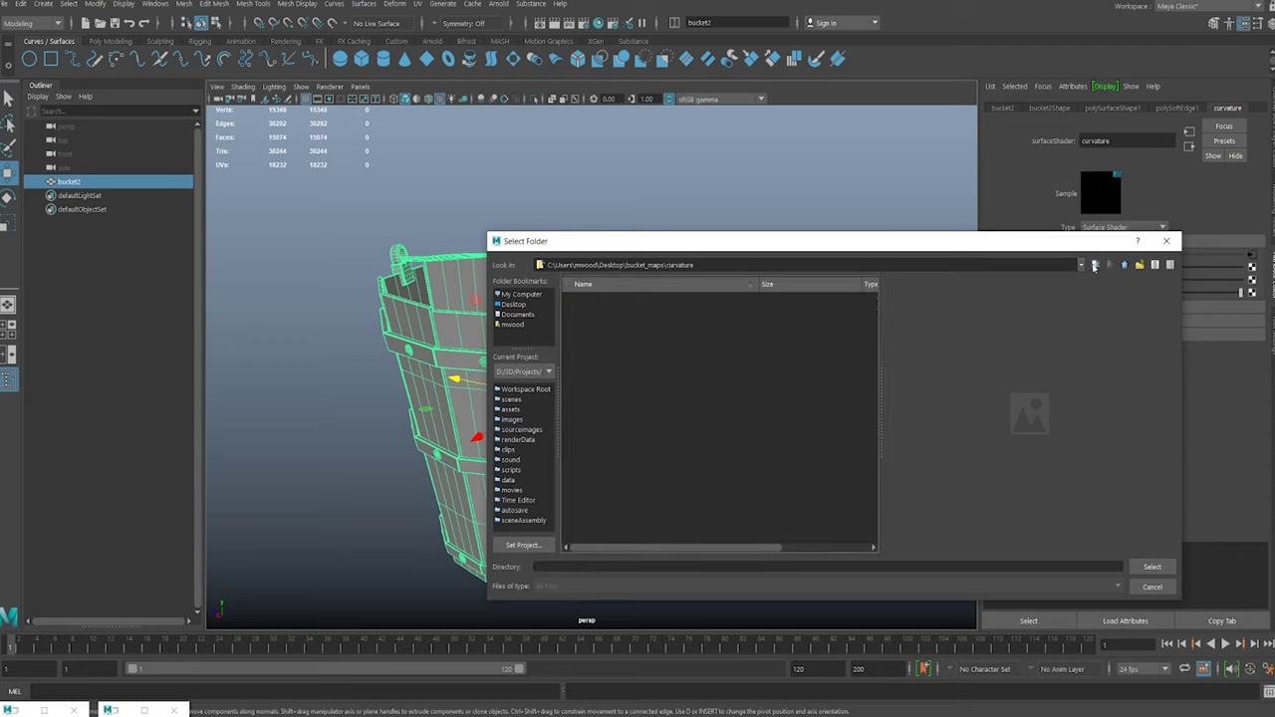
pyautogui.click(1152, 566)
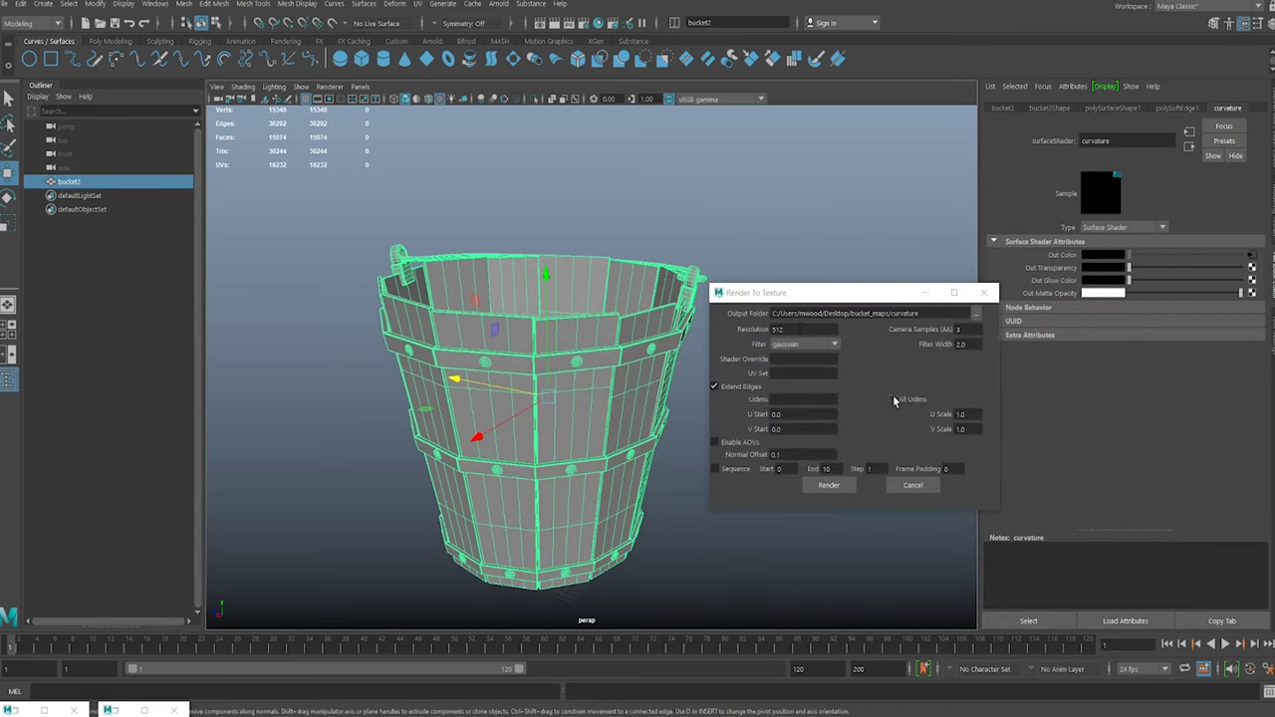
# Render the bucket's curvature texture at a resolution of 1024 with All Udims enabled.
pyautogui.click(891, 400)
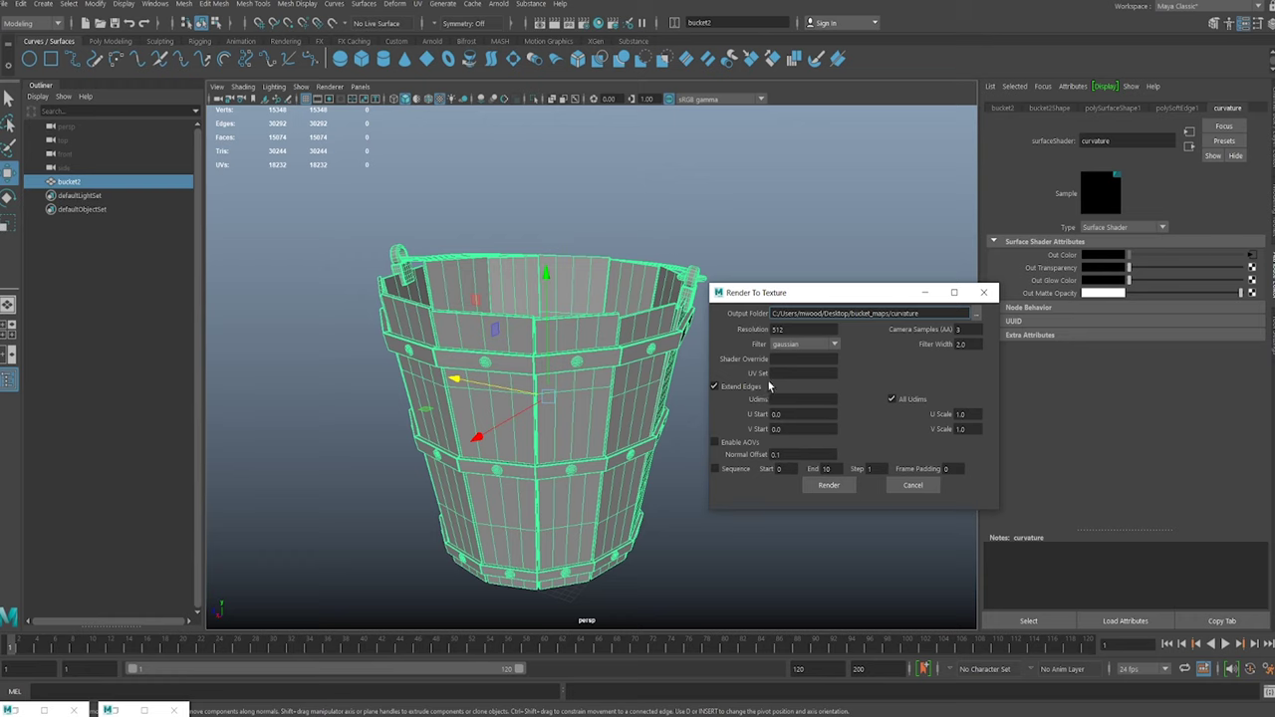
pyautogui.press('Tab')
pyautogui.write('1024')
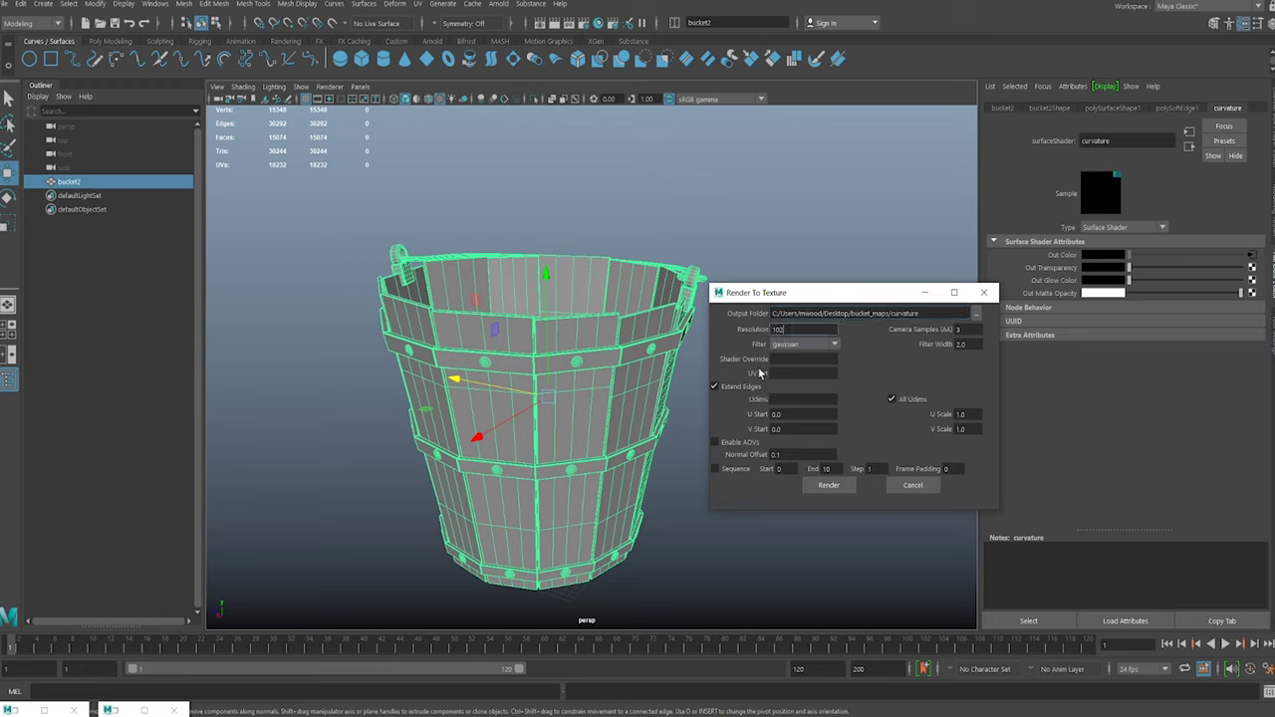
pyautogui.press('Return')
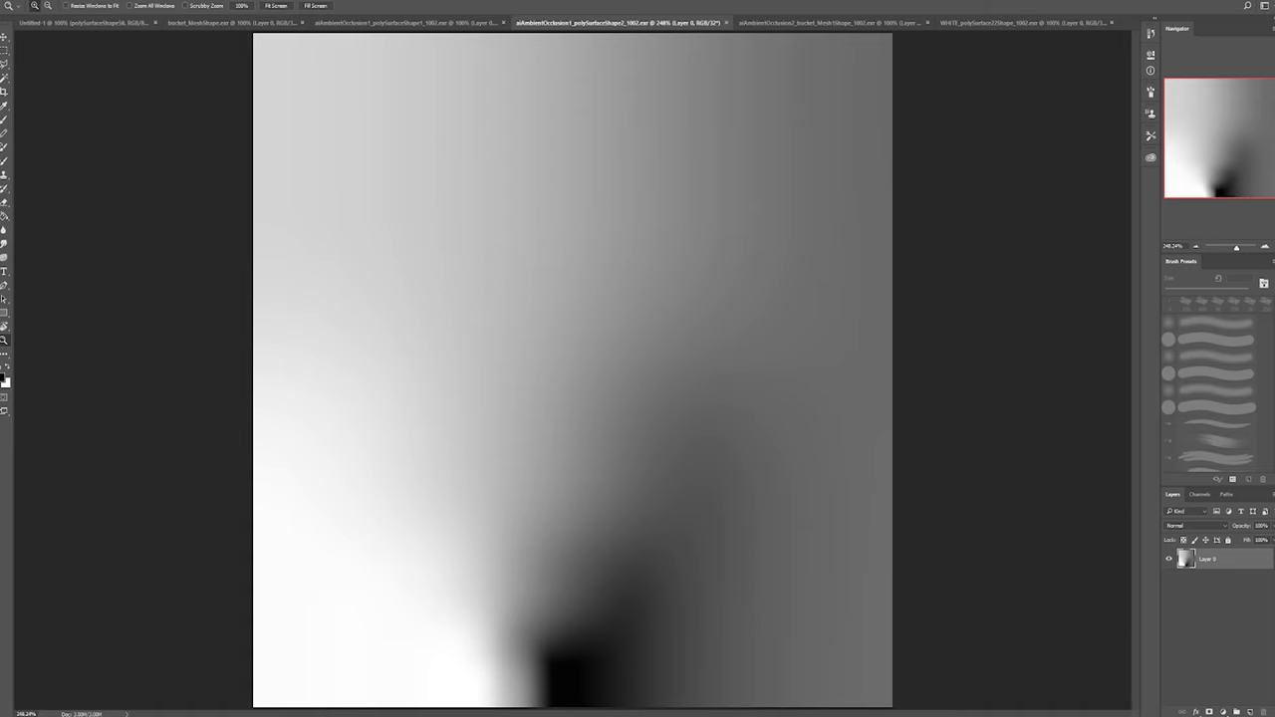
# Open curvature_bucket2Shape_1002.exr in Photoshop with alpha data as transparency and inspect the baked plank edges up close.
pyautogui.moveTo(1099, 99); pyautogui.dragTo(1139, 26)
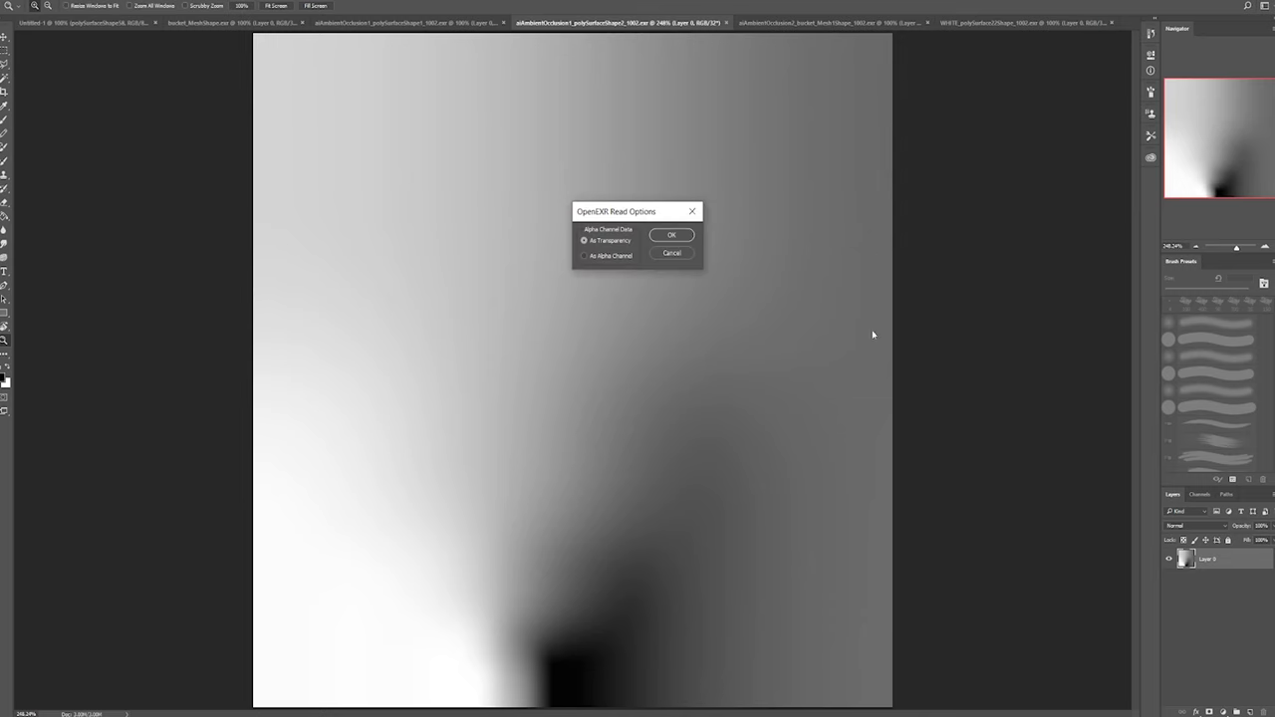
pyautogui.click(672, 235)
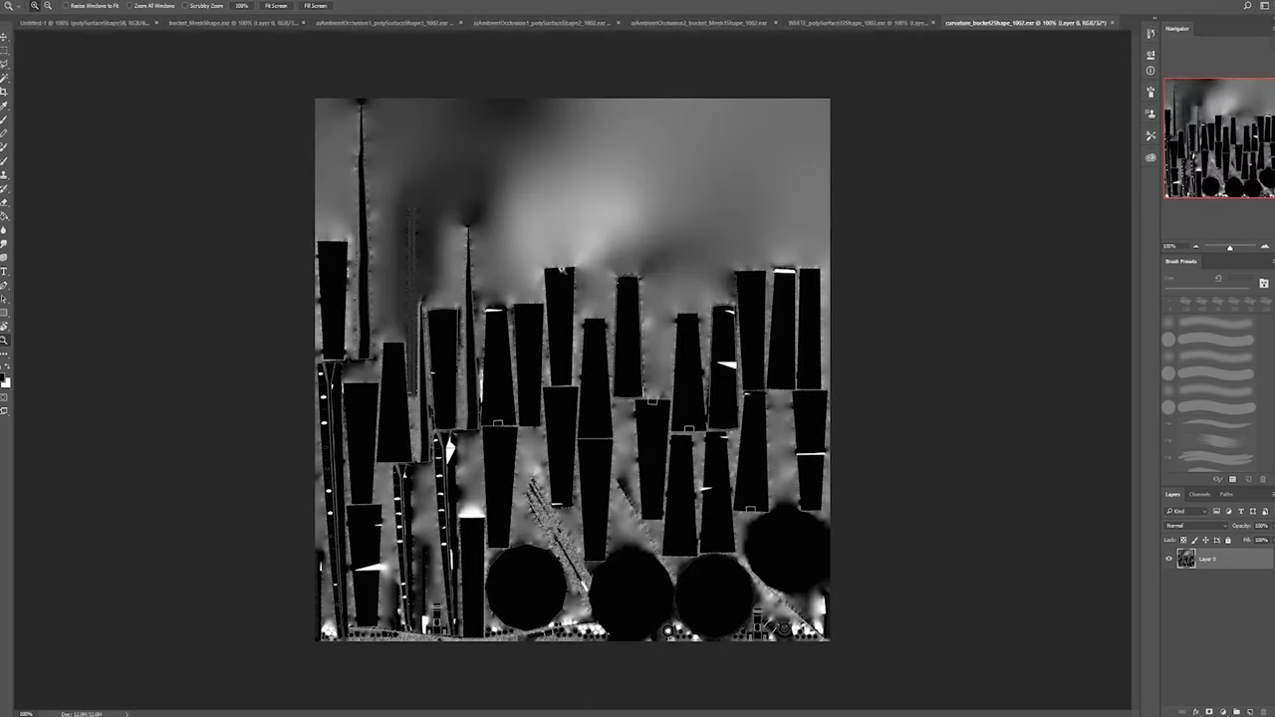
pyautogui.click(408, 285)
pyautogui.keyDown('alt'); pyautogui.scroll(2, 740, 262); pyautogui.keyUp('alt')
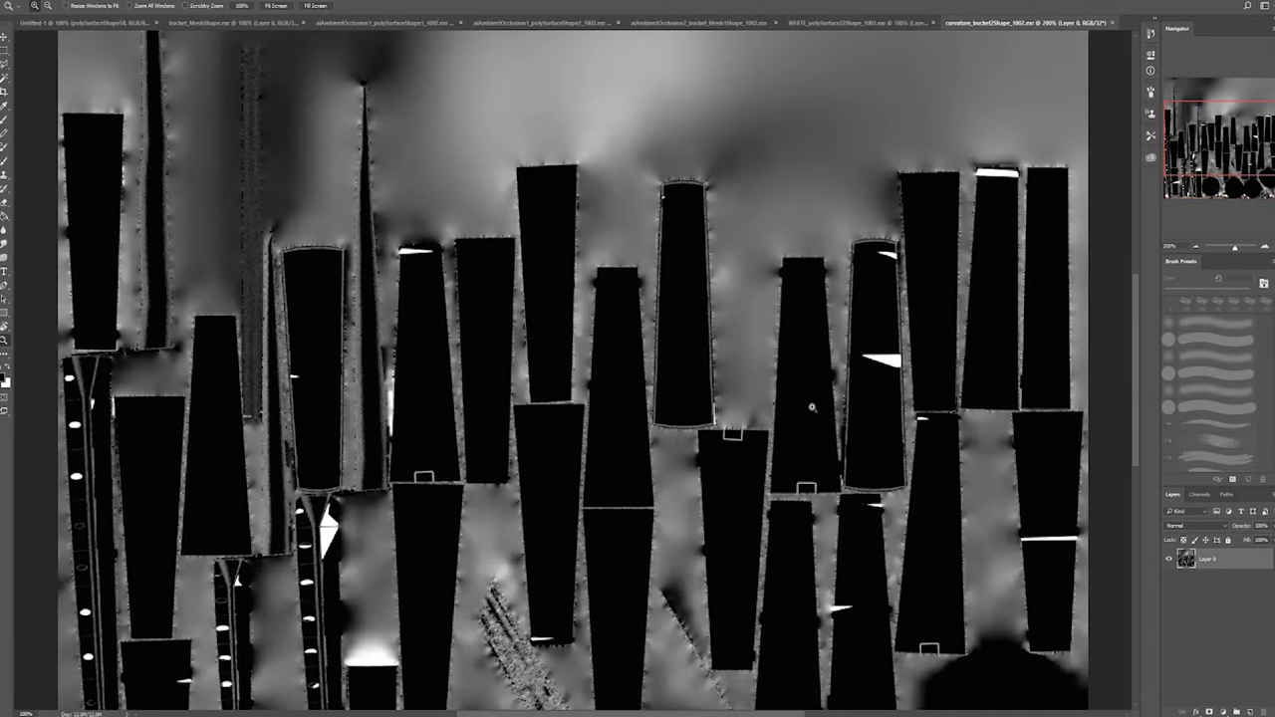